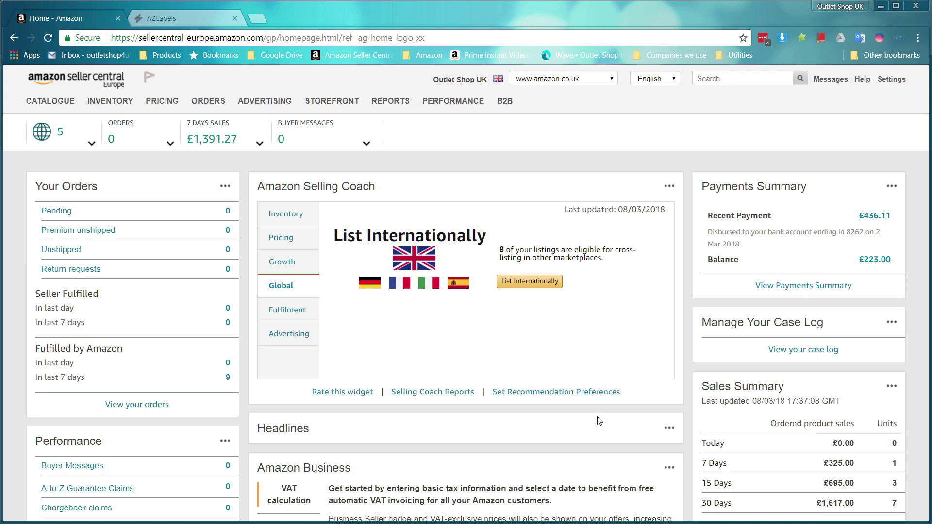
Step: Back in Seller Central, open the payments statement for the £223.00 balance
key("alt+Tab")
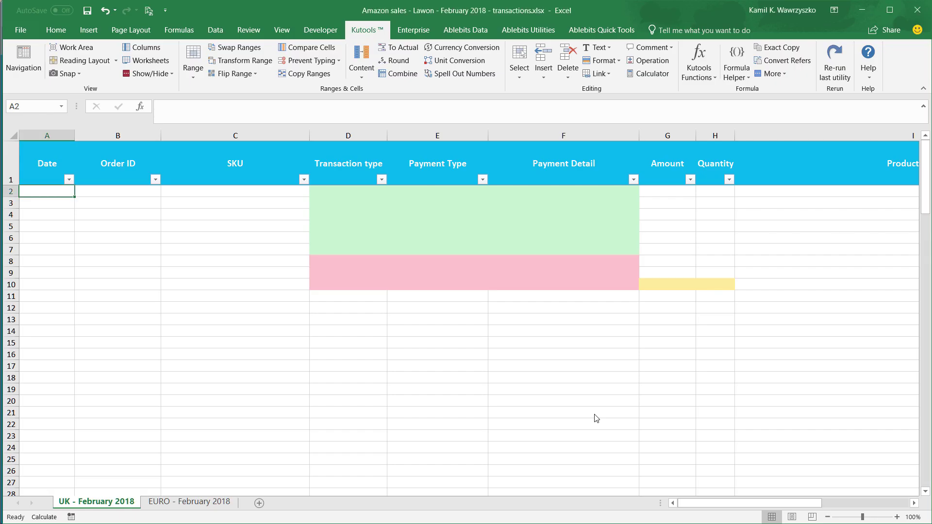
key("alt+Tab")
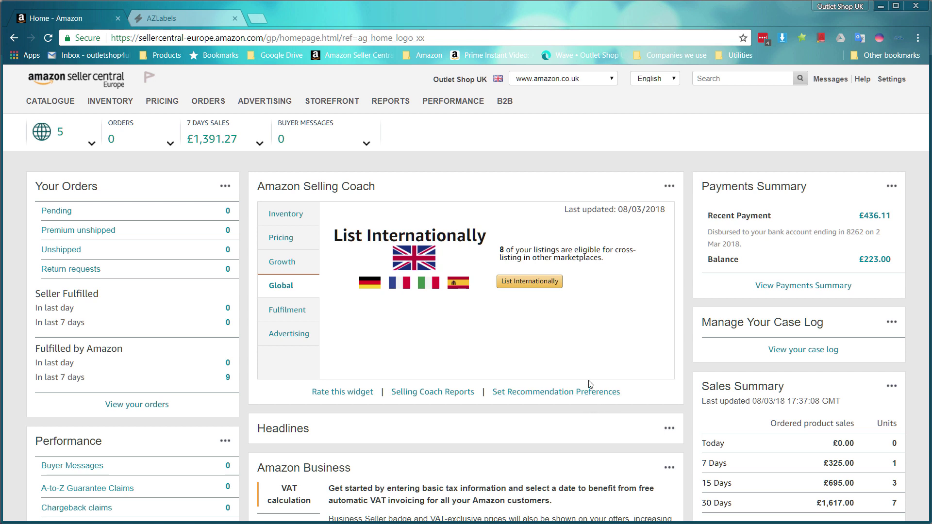
mouse_move(389, 101)
left_click(889, 264)
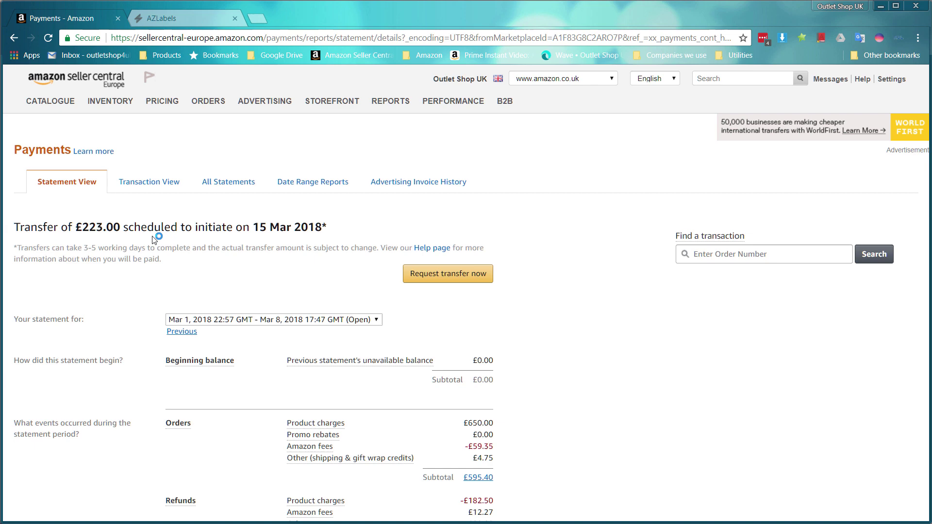
Step: Switch to Transaction View with a custom date range
left_click(141, 185)
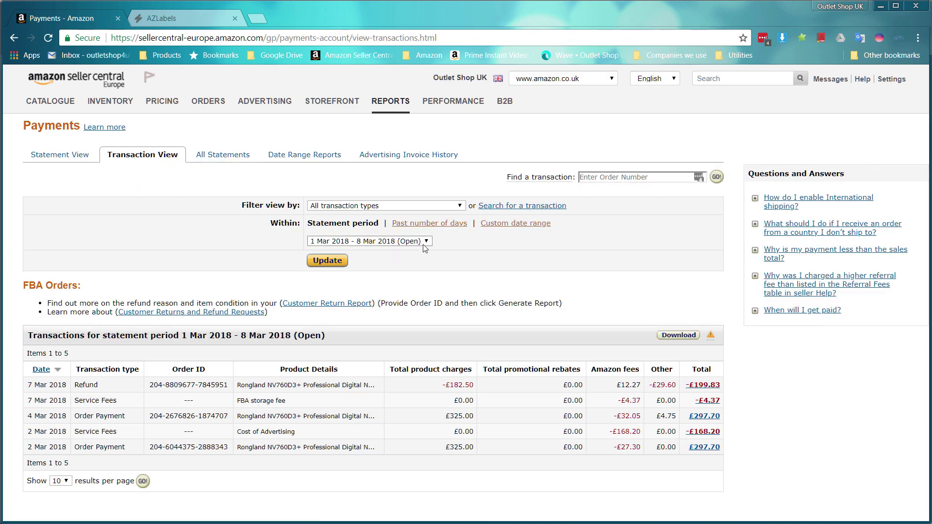
left_click(424, 243)
left_click(441, 241)
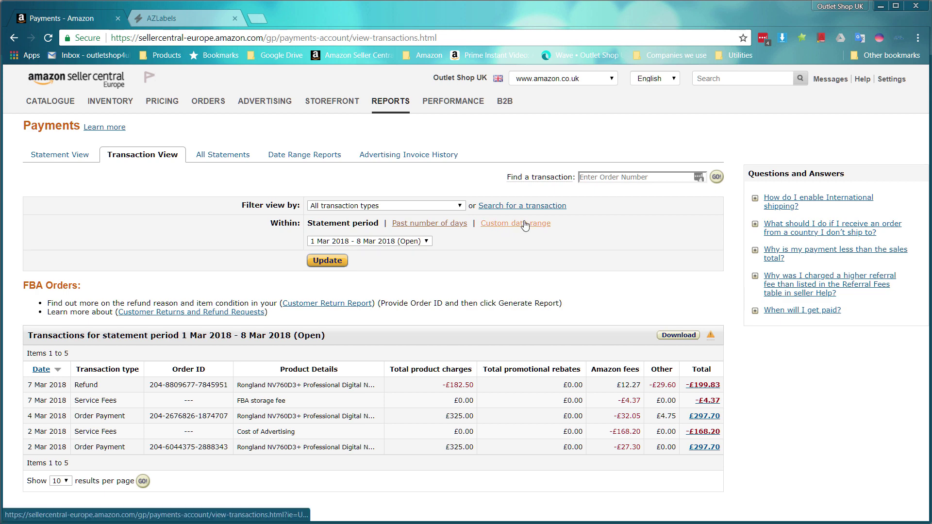
left_click(520, 223)
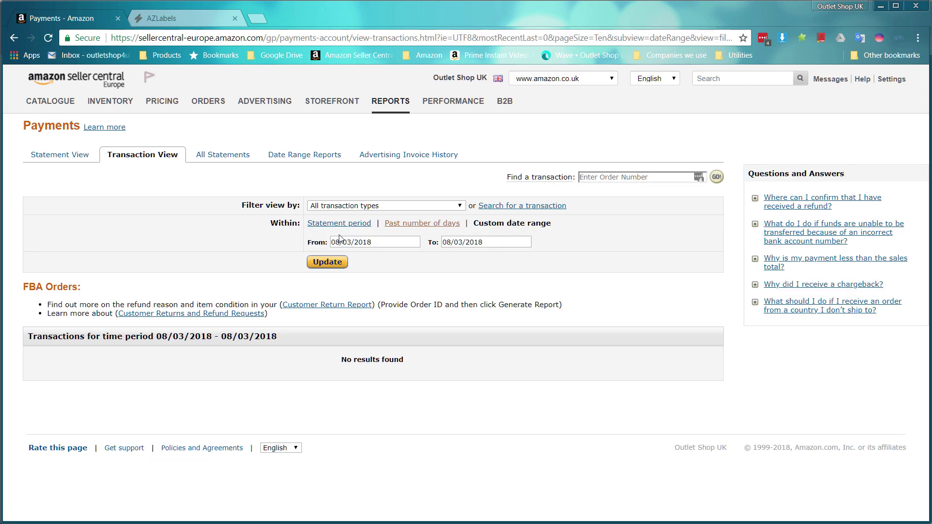
Step: Set the range from 01/02/2018 to 28/02/2018 and update the list to 19 transactions
double_click(340, 241)
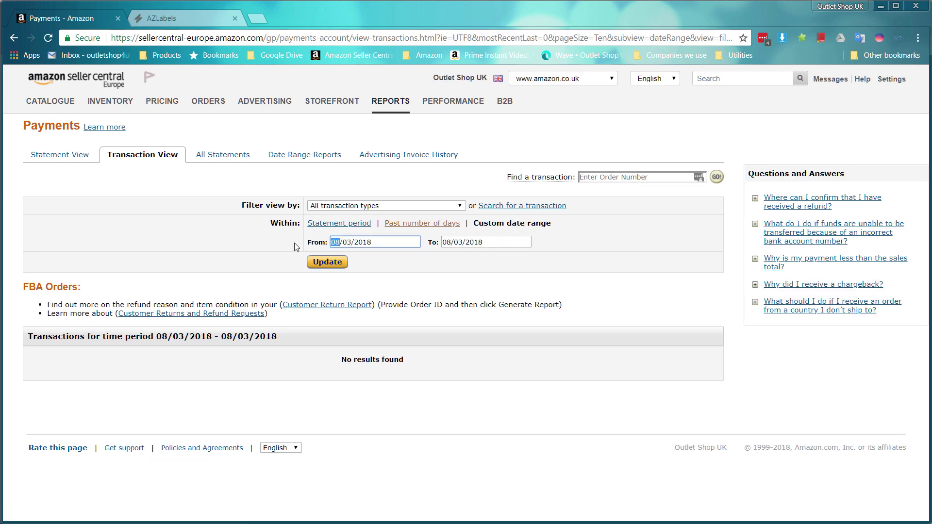
type("01")
key("BackSpace")
type("2")
double_click(441, 242)
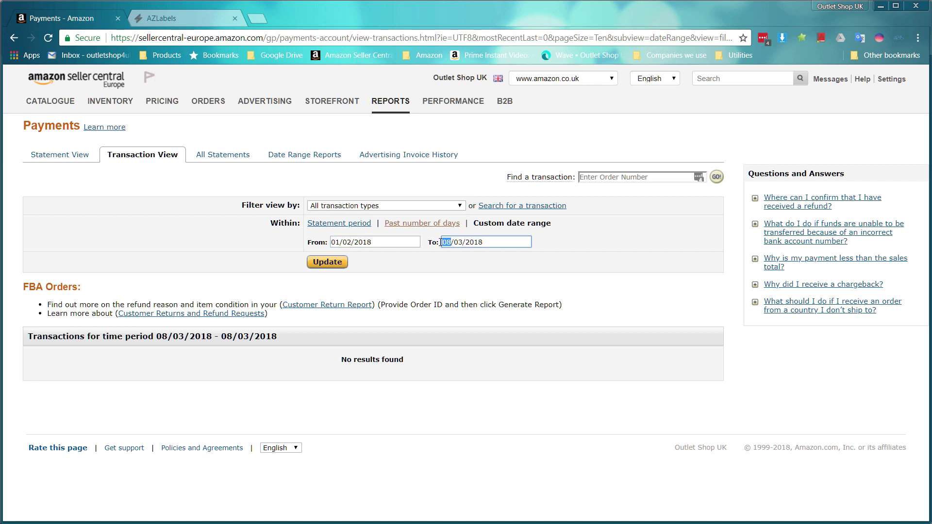
type("28")
key("Right")
key("Delete")
key("Delete")
type("02")
left_click(335, 264)
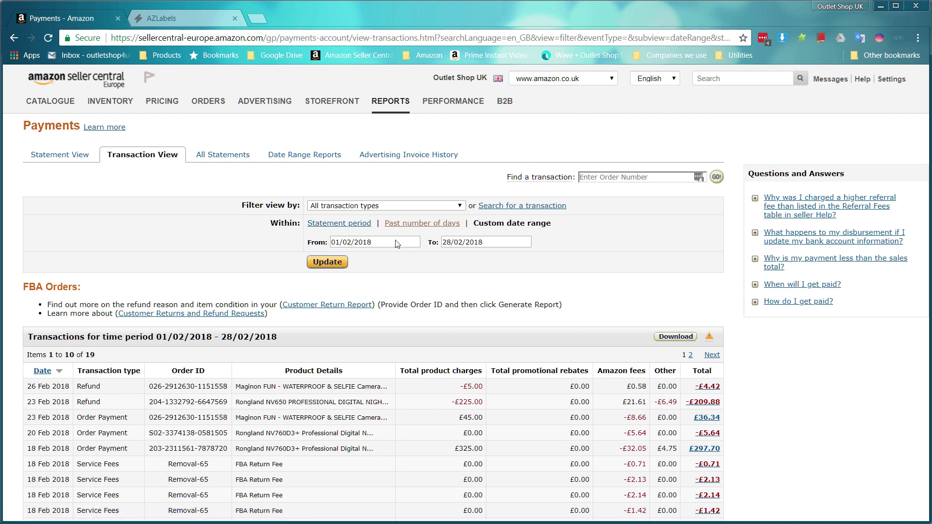
Step: Review the 19 February transactions and check the date parameters in the page address
scroll(301, 416, "down", 3)
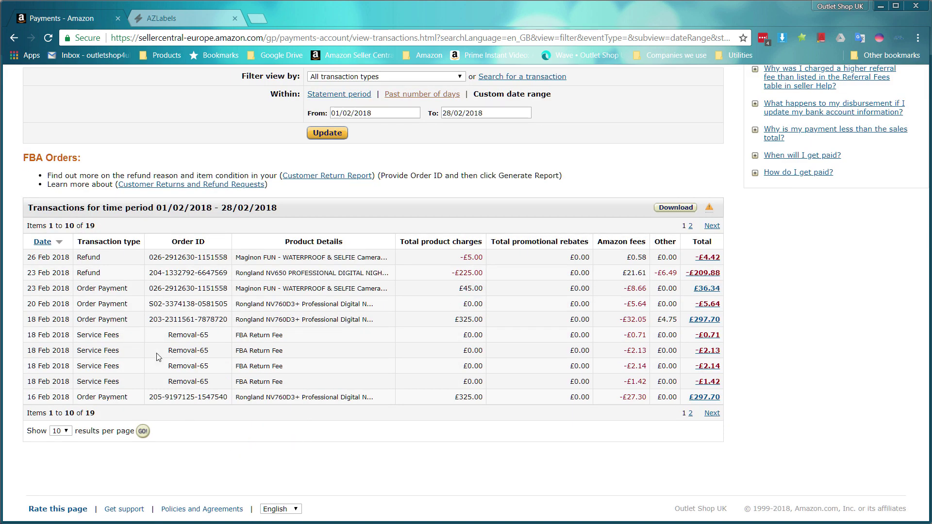
scroll(55, 256, "up", 3)
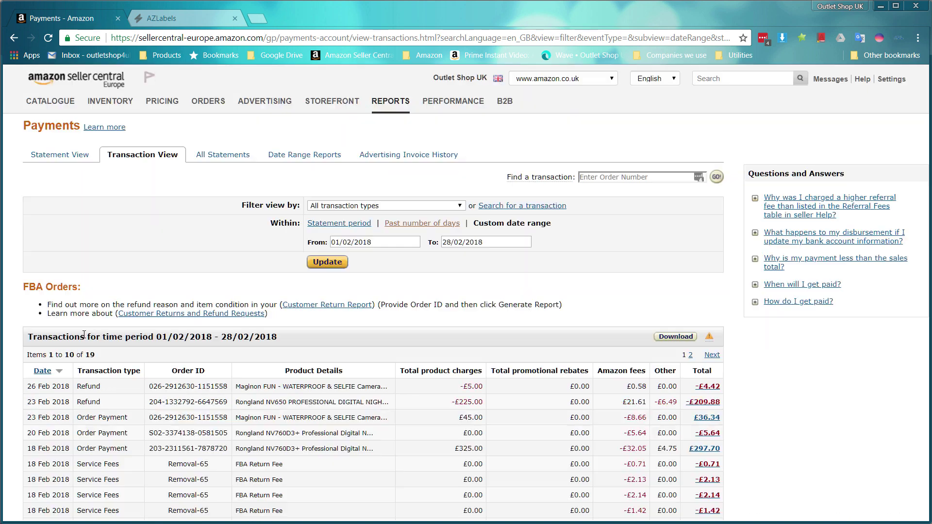
triple_click(368, 242)
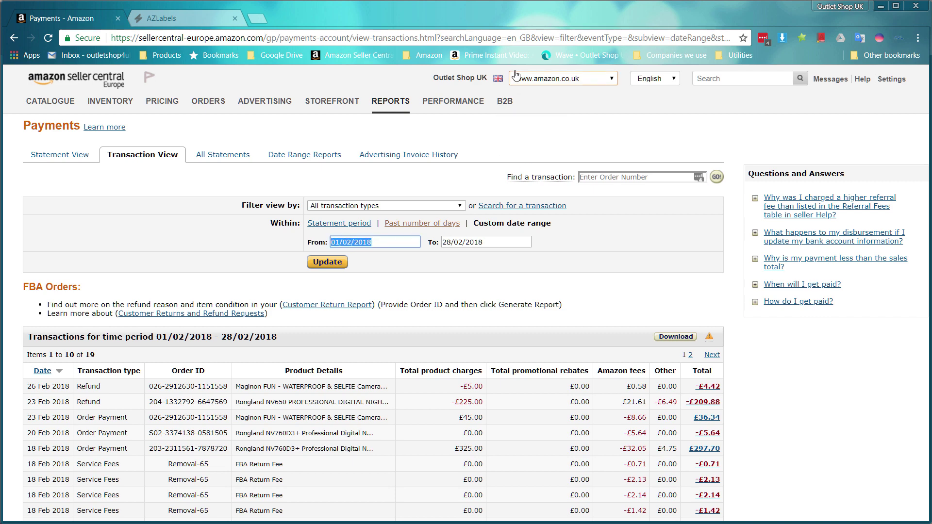
left_click(519, 38)
left_click_drag(519, 38, 785, 26)
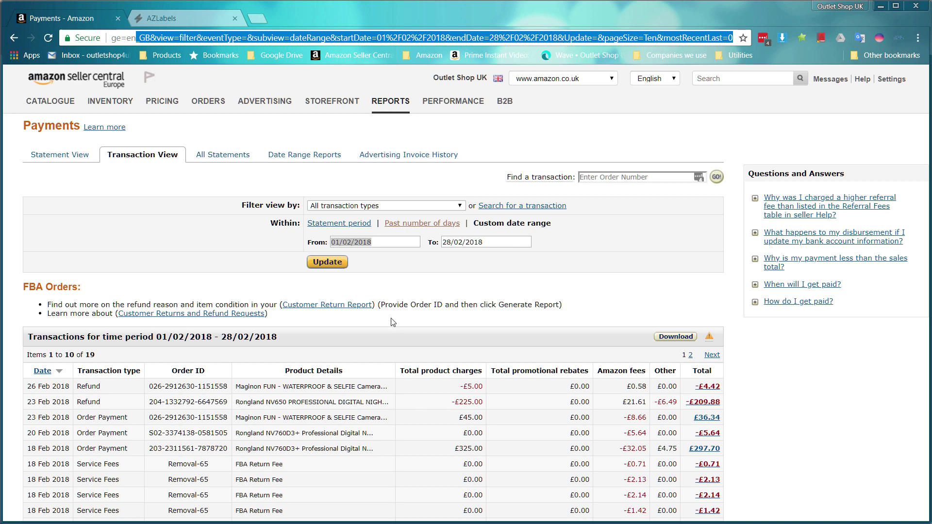
left_click(403, 238)
triple_click(397, 239)
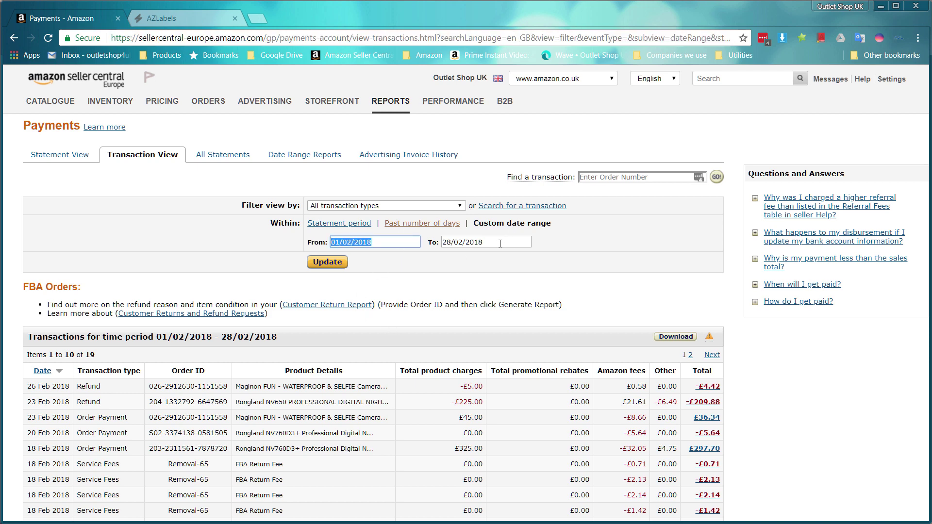
left_click(442, 270)
scroll(396, 282, "down", 3)
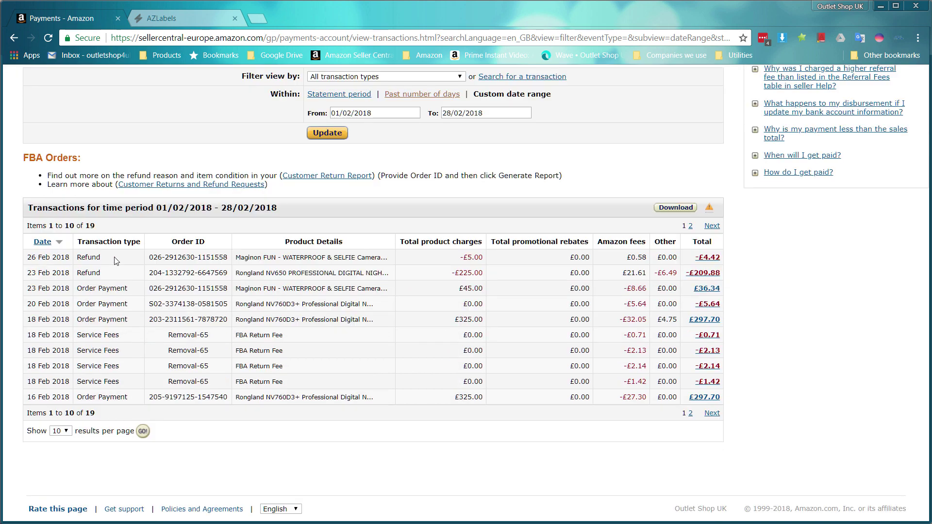
scroll(487, 362, "up", 3)
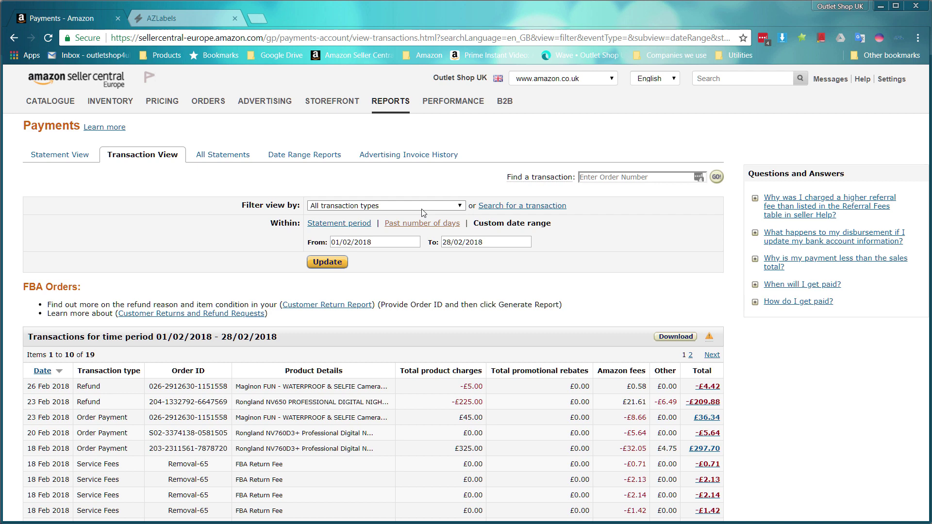
Step: Download the February report and open report (10).txt in Notepad
left_click(675, 338)
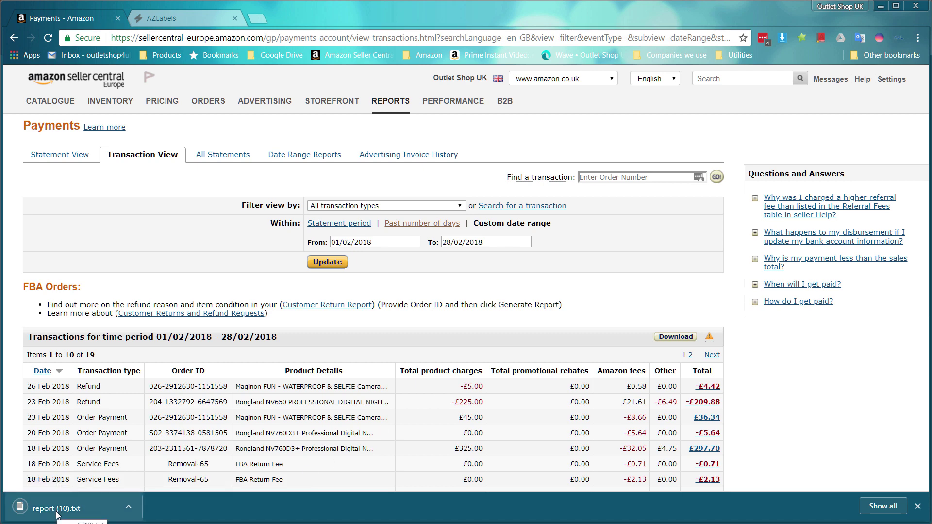
left_click(57, 514)
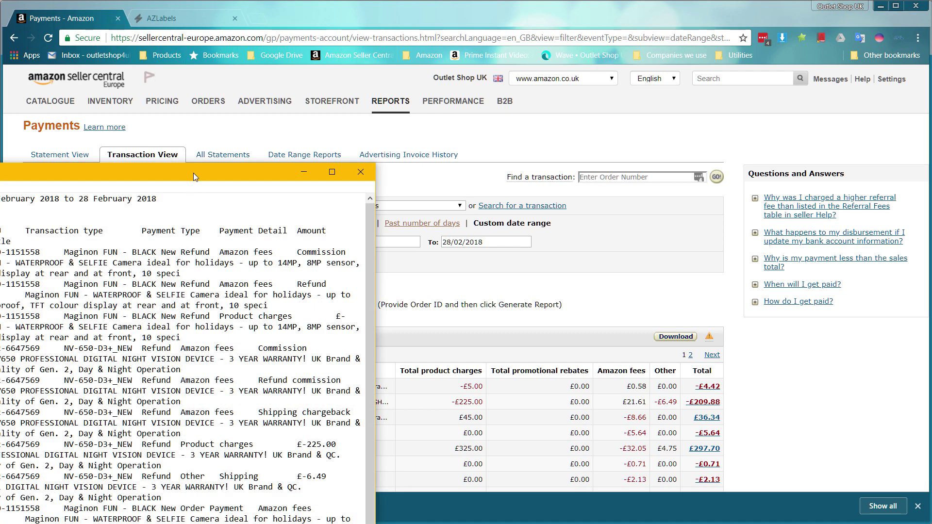
left_click_drag(193, 172, 452, 37)
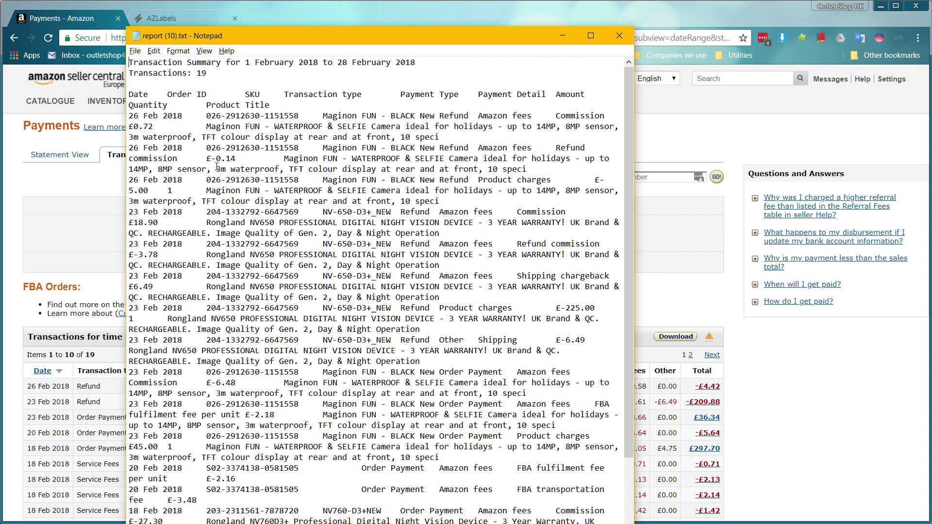
Step: Copy the entire text of report (10).txt for Excel
key("ctrl+a")
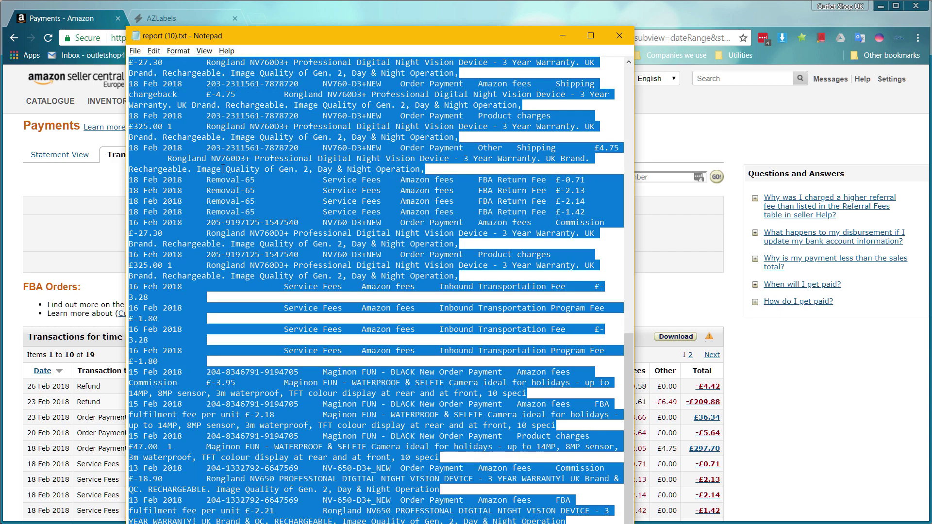
right_click(280, 270)
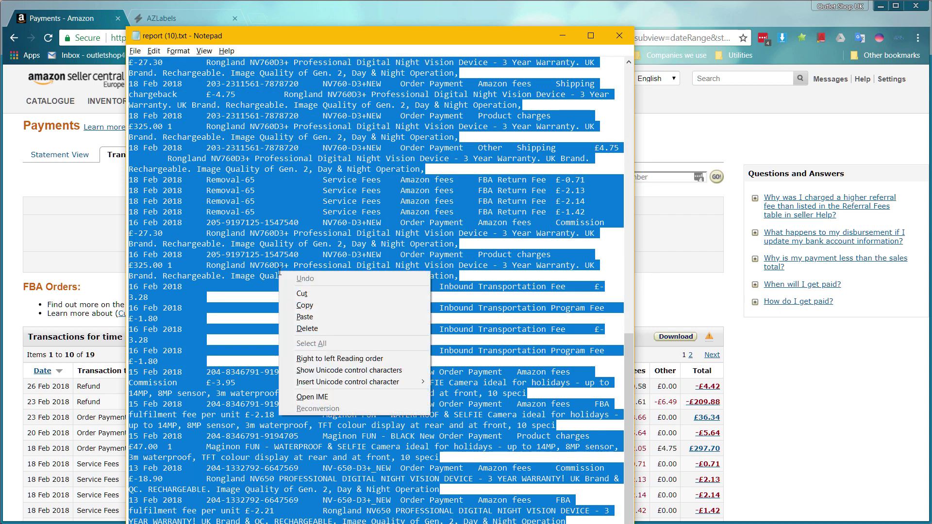
left_click(315, 309)
key("alt+Tab")
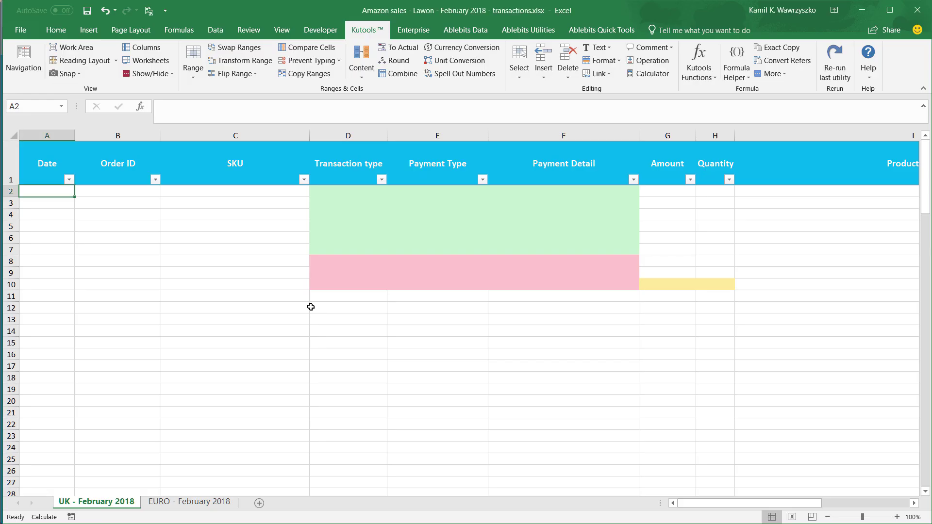
Step: Paste the report at A2 of UK - February 2018 and select summary rows 2–5
key("ctrl+v")
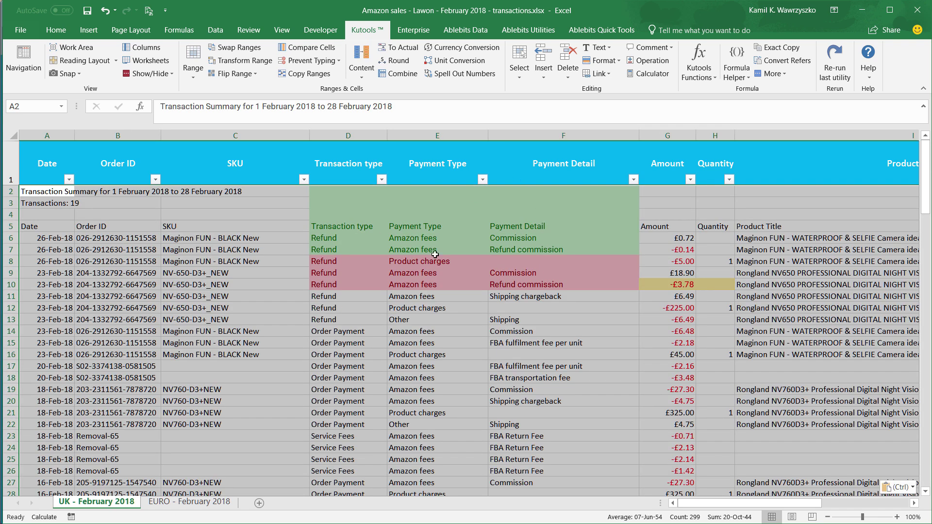
left_click(257, 211)
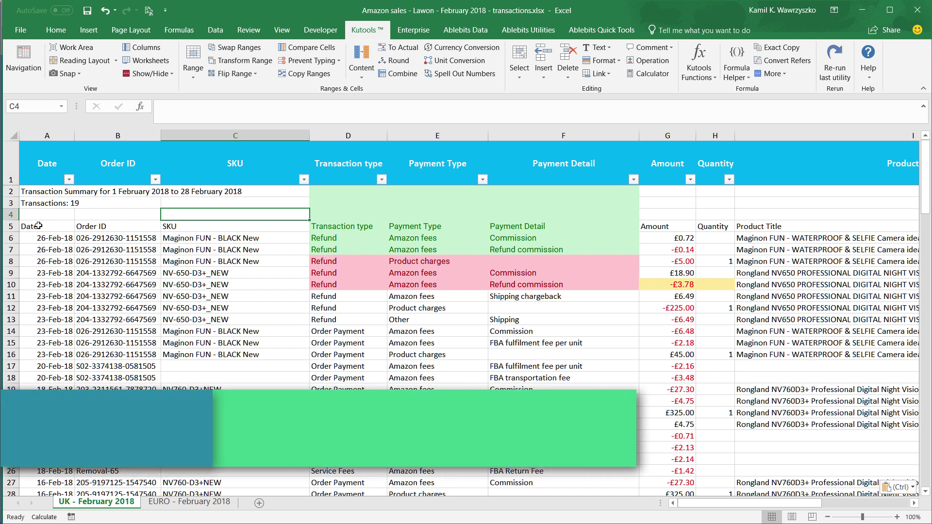
left_click_drag(32, 226, 797, 232)
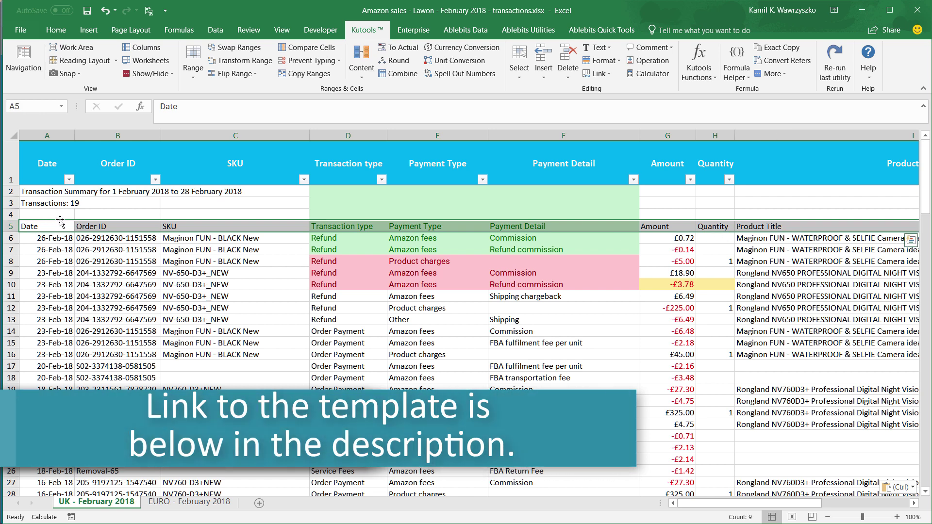
left_click(49, 162)
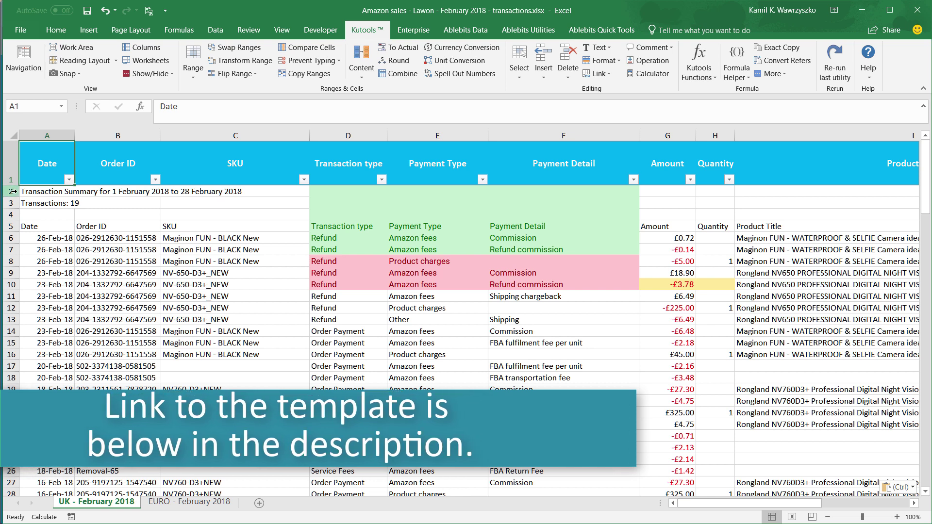
left_click_drag(11, 192, 11, 227)
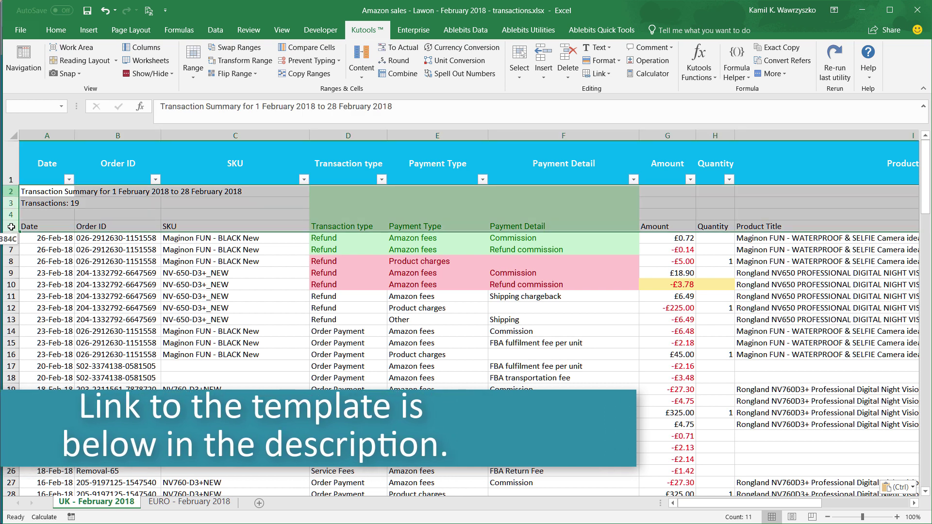
Step: Delete summary rows 2–5 so the column headers sit in row 1
right_click(13, 202)
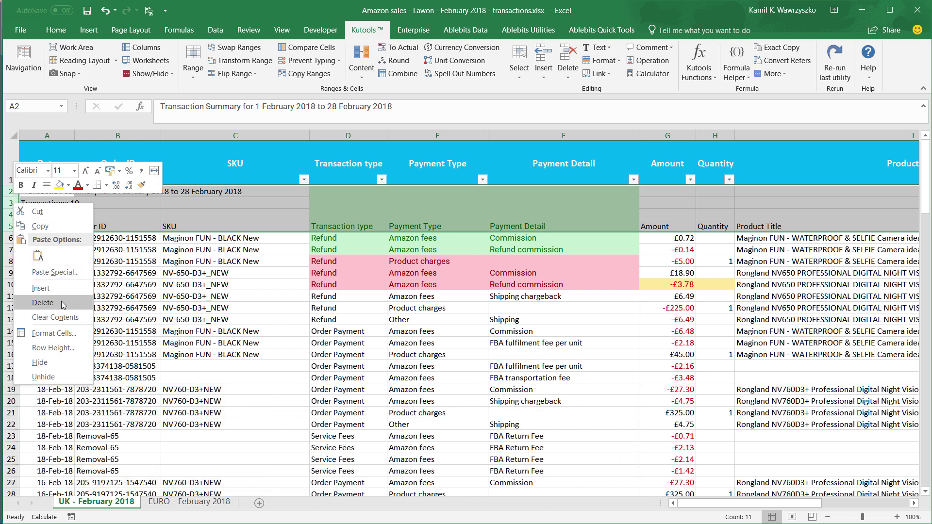
left_click(42, 303)
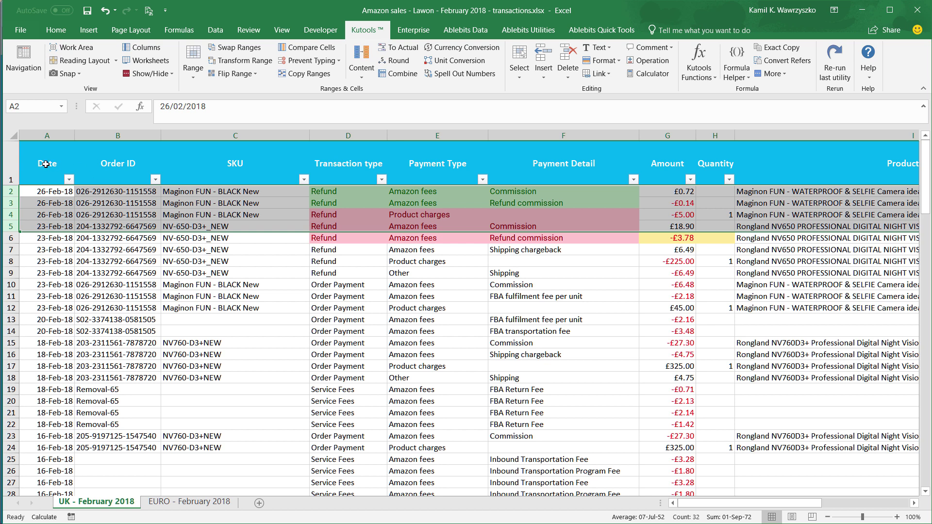
left_click_drag(46, 164, 861, 166)
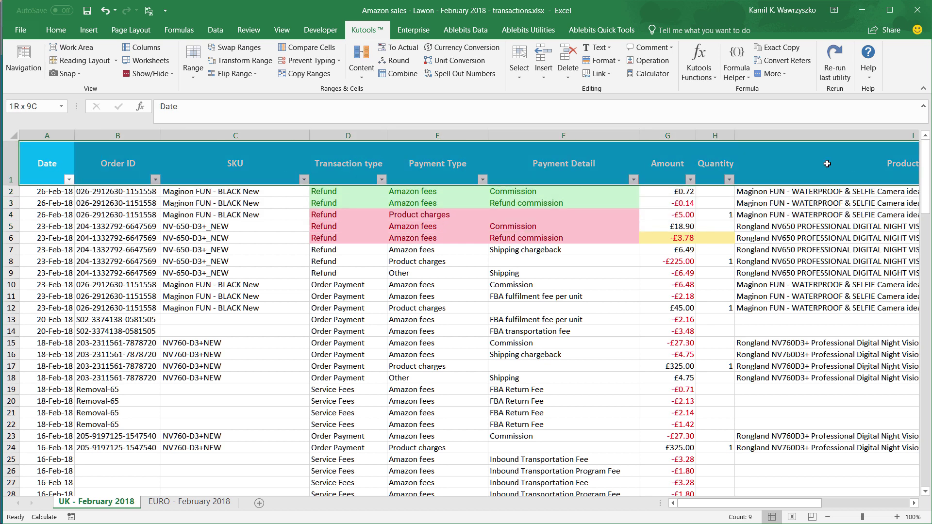
left_click(56, 30)
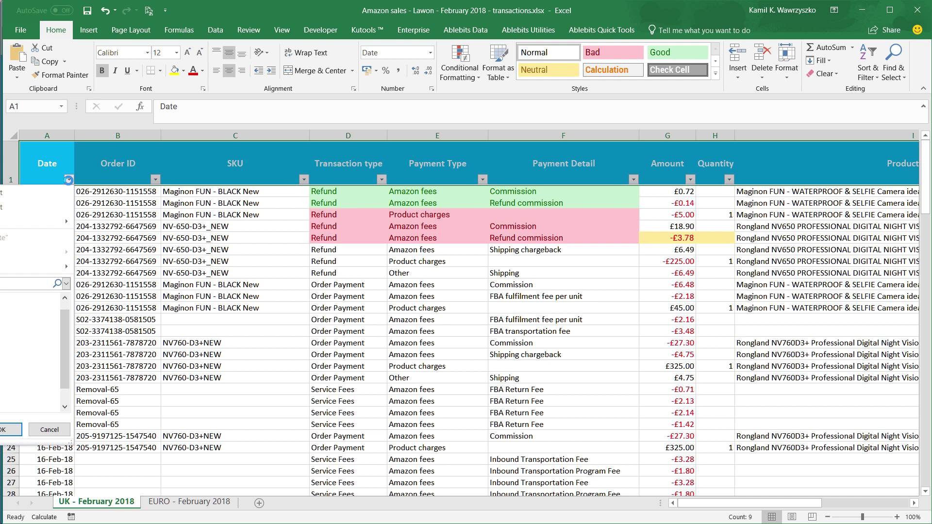
Step: Toggle the Data-tab Filter off and on again, then select D2:H11
left_click(216, 30)
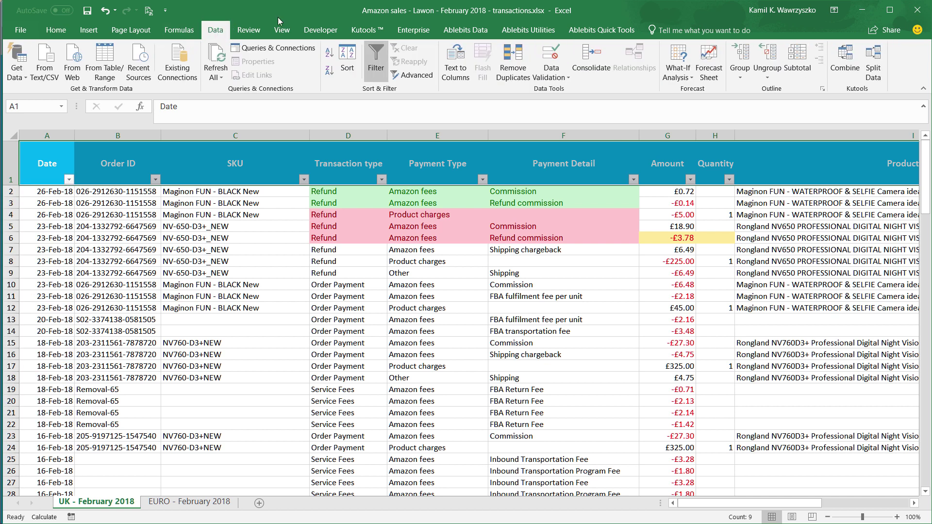
left_click(379, 62)
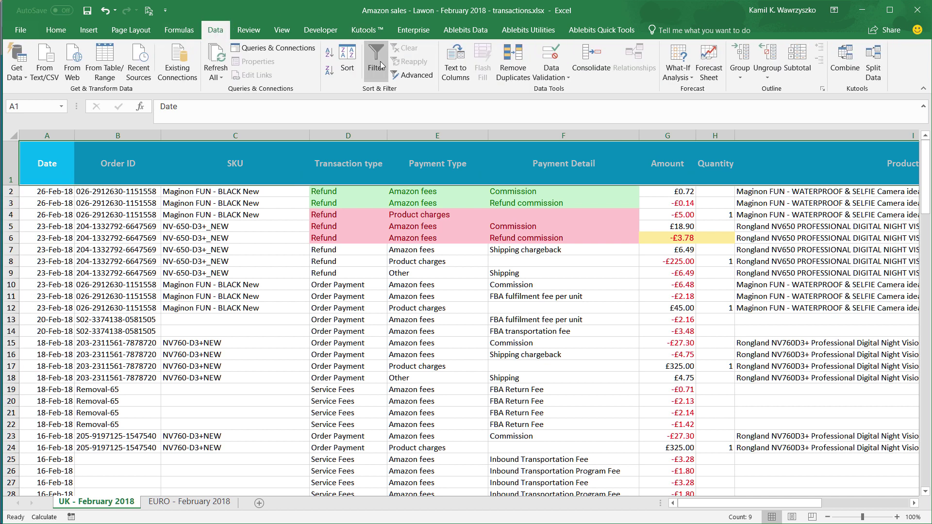
left_click(380, 61)
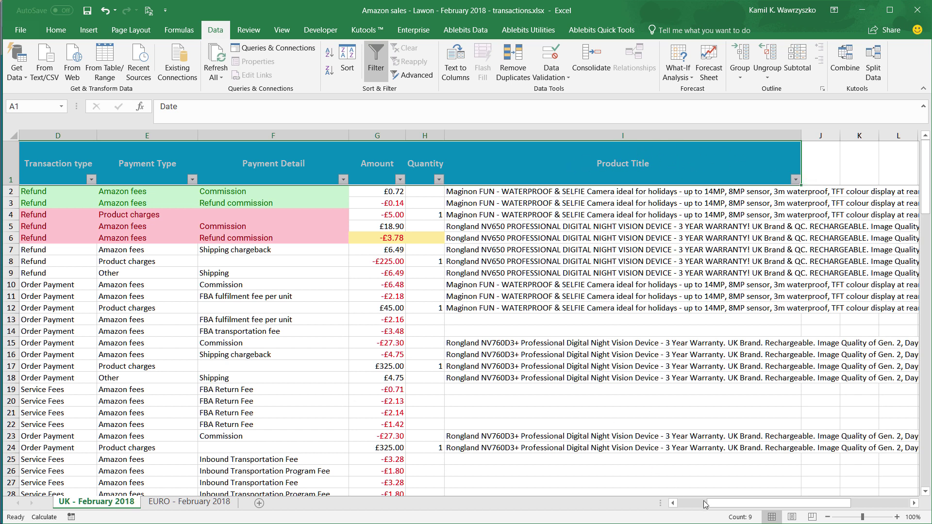
left_click_drag(763, 497, 732, 499)
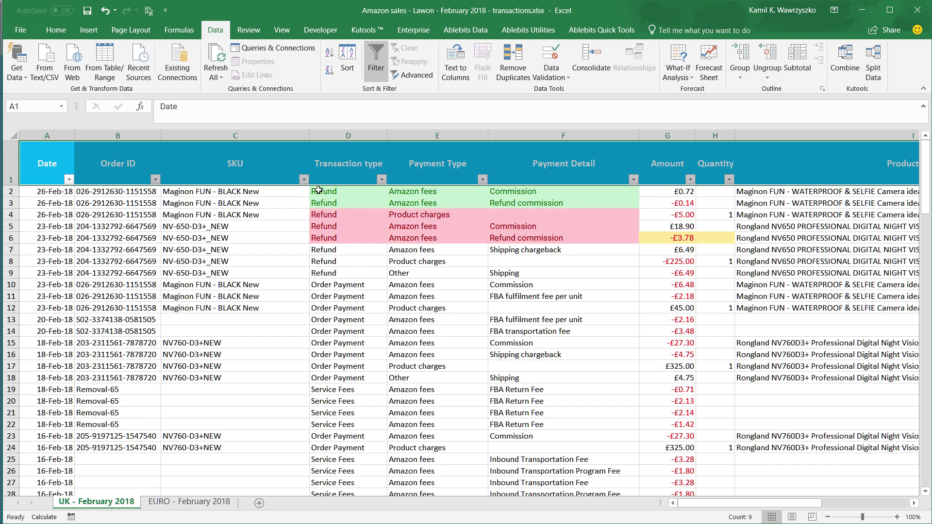
left_click_drag(326, 192, 739, 305)
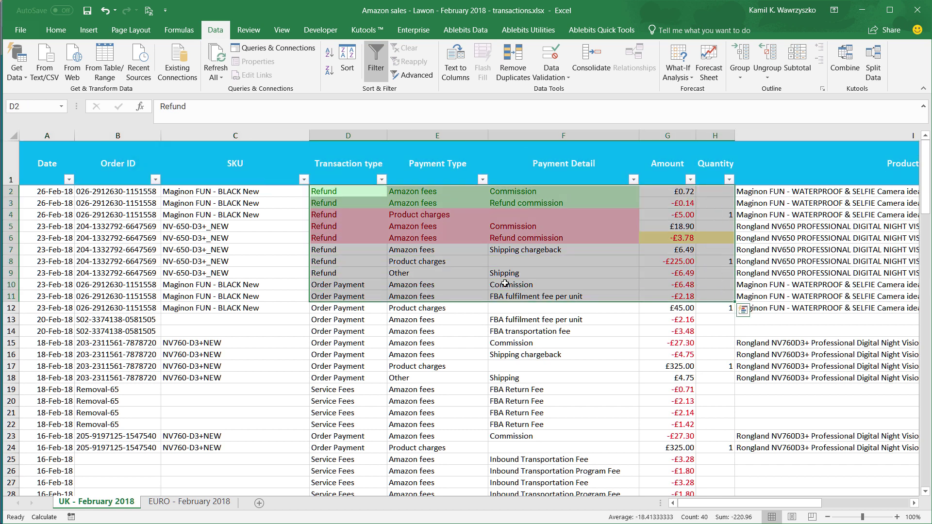
Step: Reset D2:H11 to the Normal cell style
left_click(56, 30)
left_click(547, 52)
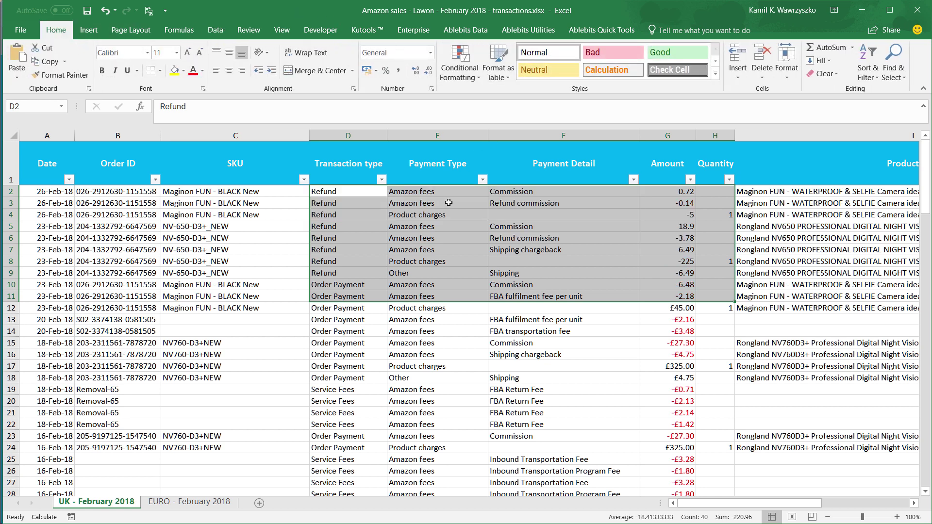
left_click(426, 305)
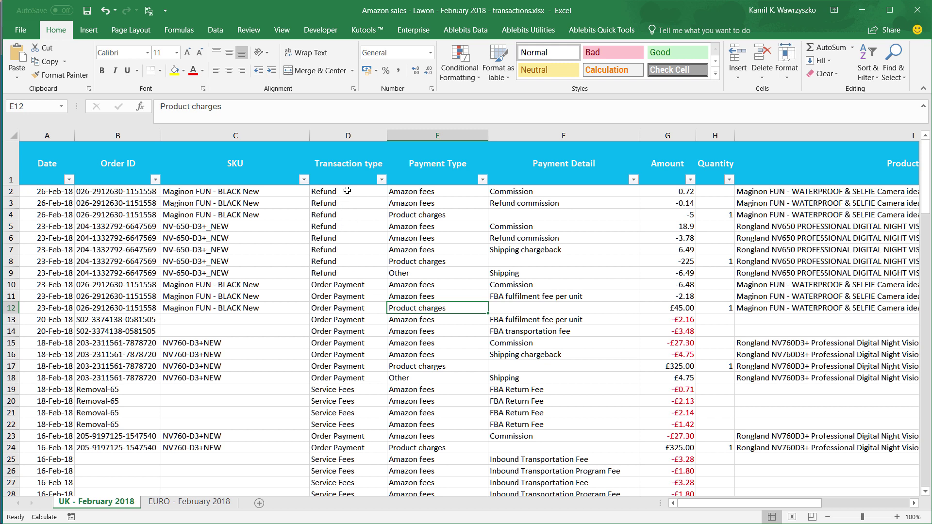
Step: Filter Transaction type to Refund and apply the Bad style to D2:F9
left_click(381, 180)
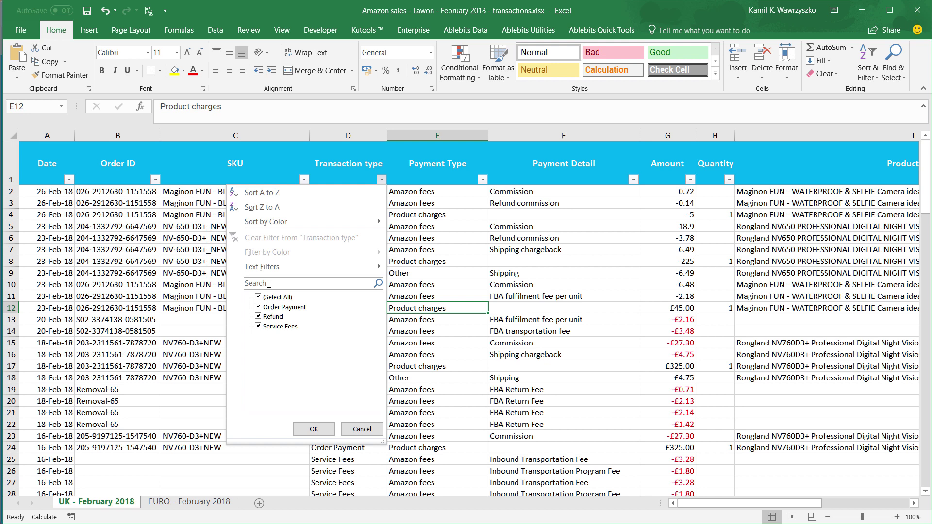
left_click(258, 298)
left_click(258, 317)
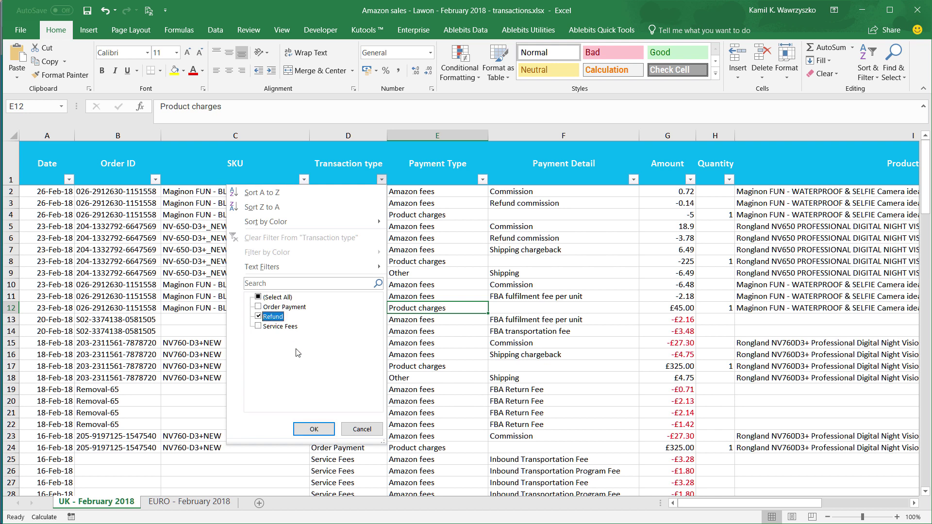
left_click(323, 430)
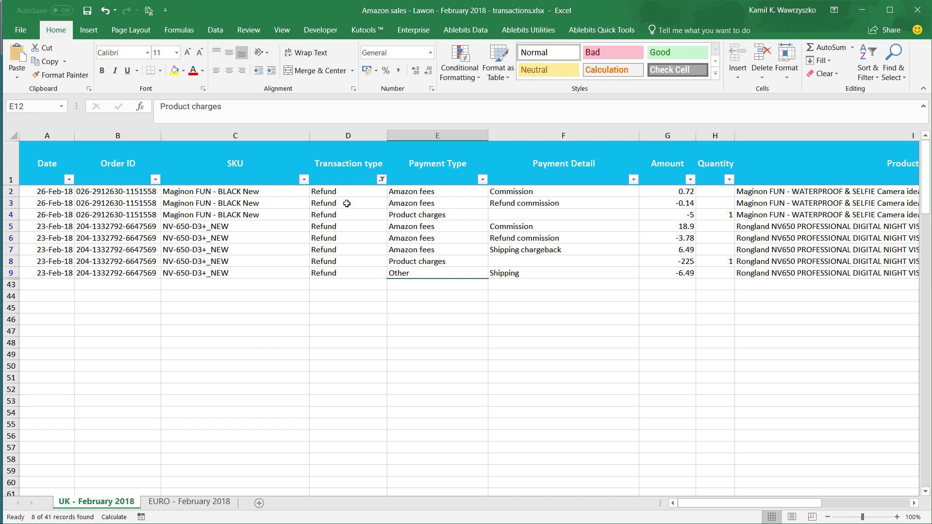
left_click_drag(356, 188, 617, 271)
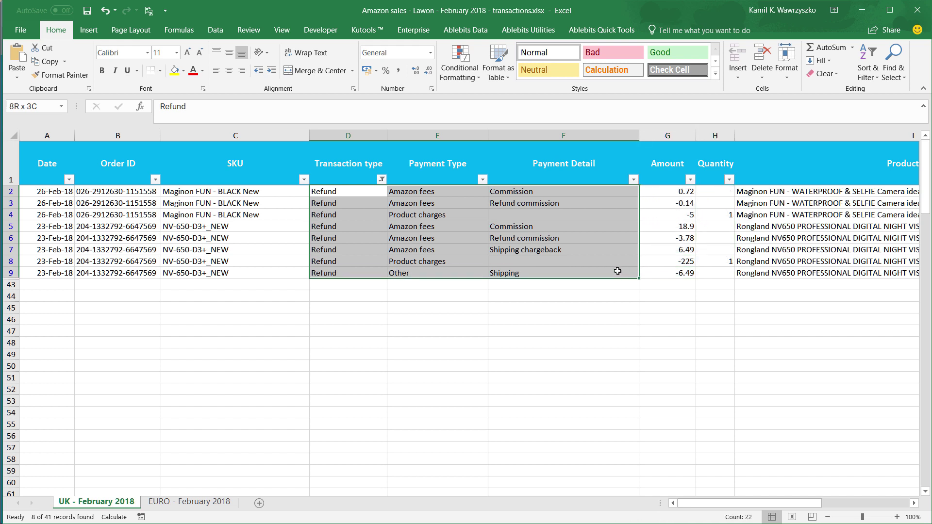
left_click(603, 56)
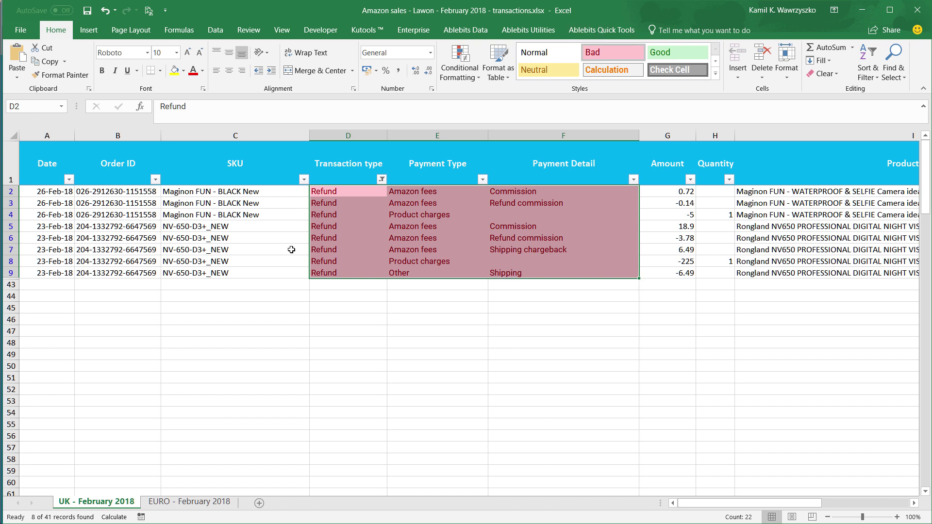
left_click(365, 283)
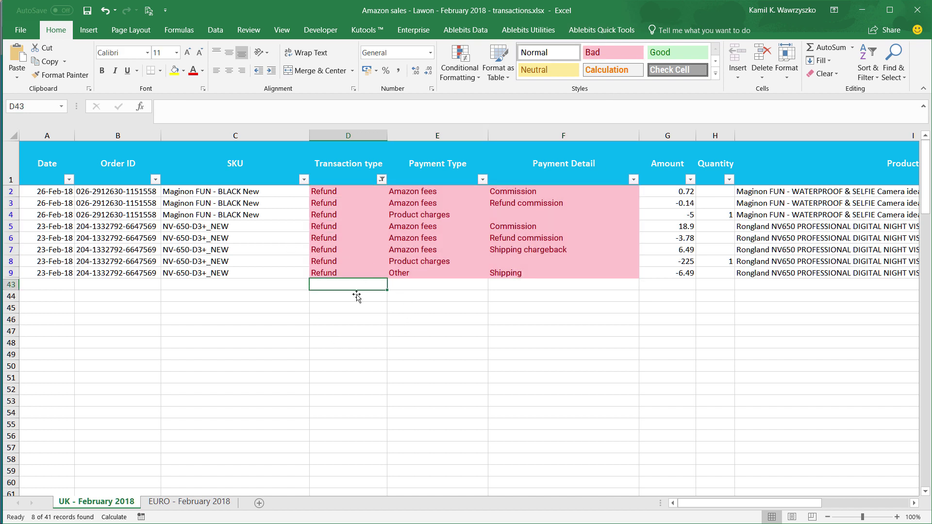
Step: Filter Transaction type to Order Payment and apply the Good style to D10:F41
left_click(382, 181)
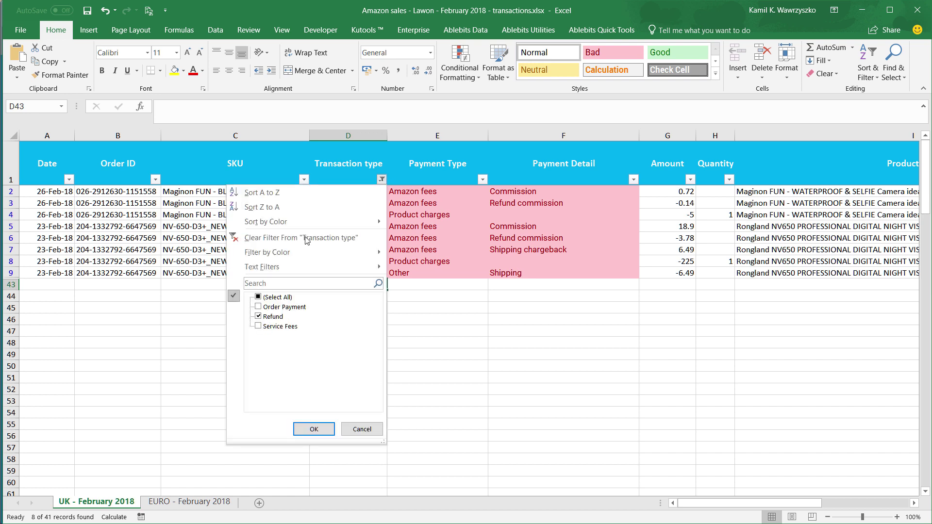
left_click(259, 317)
left_click(259, 307)
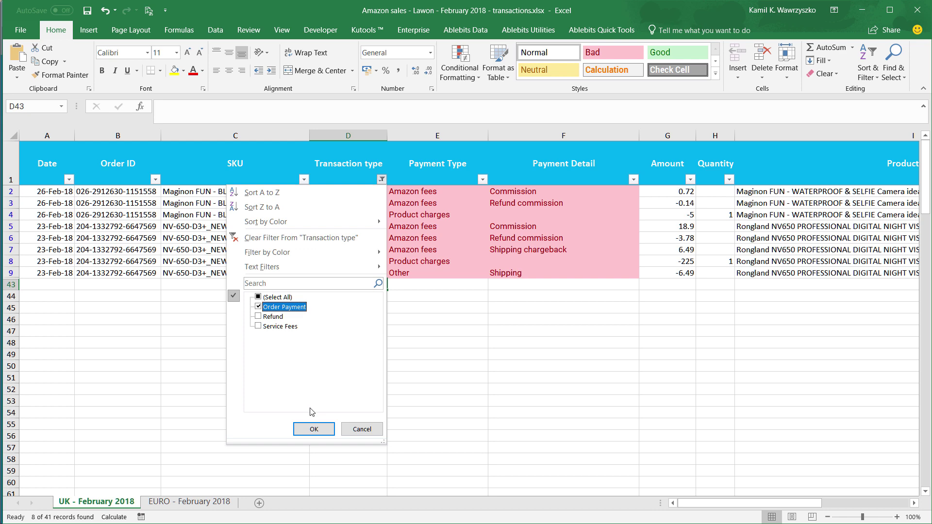
left_click(319, 430)
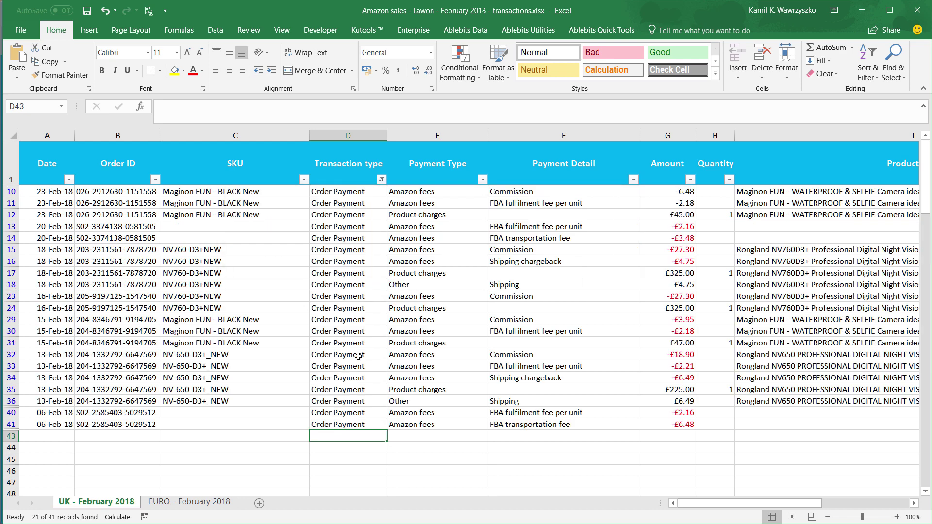
left_click(349, 193)
left_click_drag(348, 194, 602, 427)
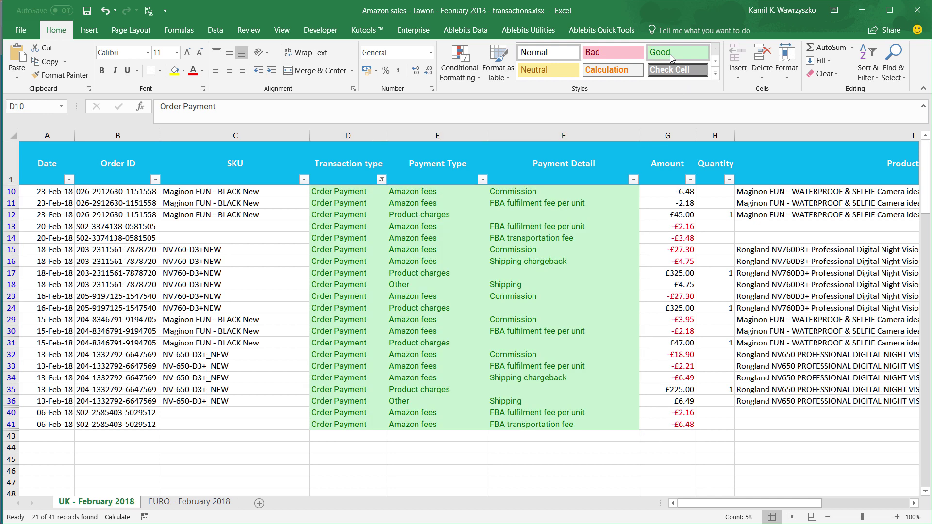
left_click(670, 55)
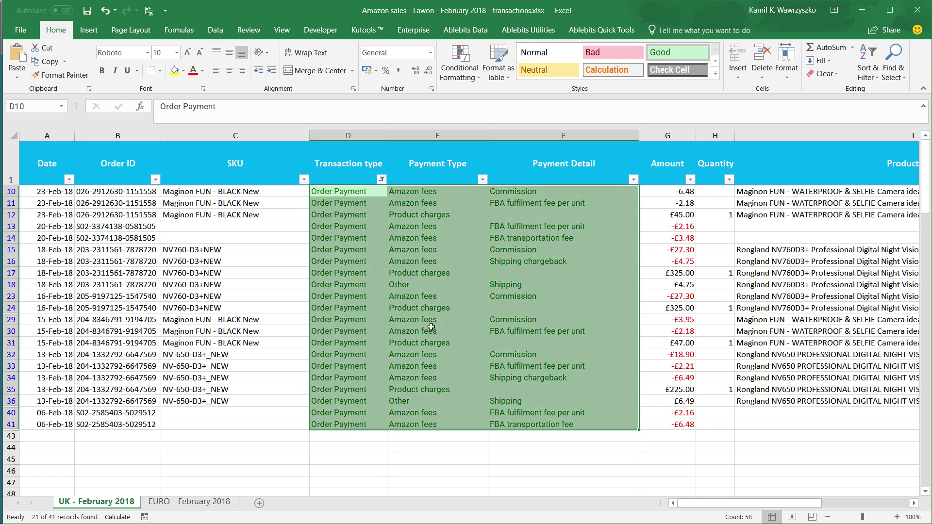
left_click(717, 390)
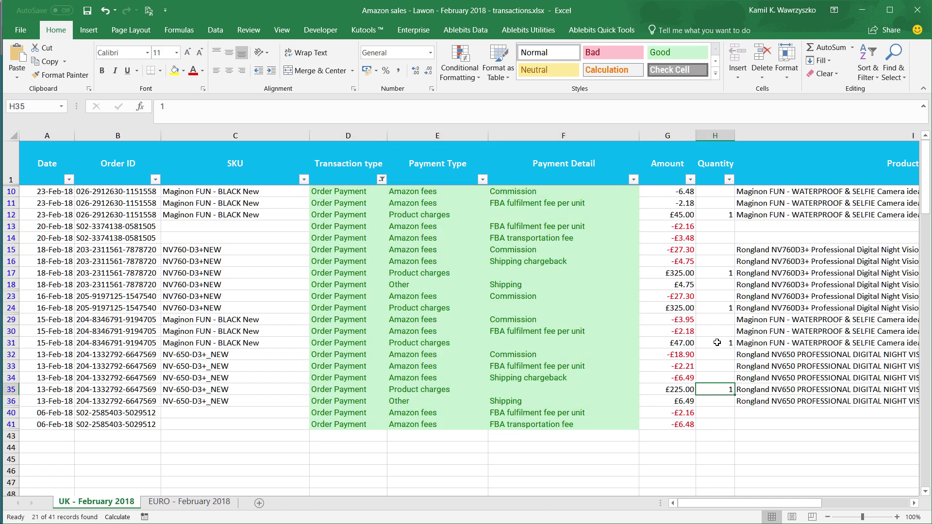
Step: Check the values in G12 and H12, then go to the EURO - February 2018 sheet
left_click(718, 217)
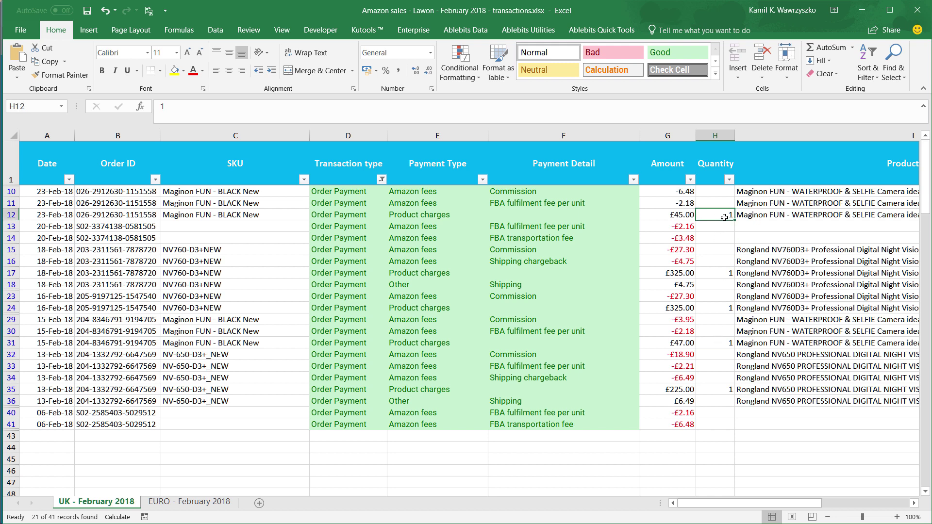
left_click(682, 213)
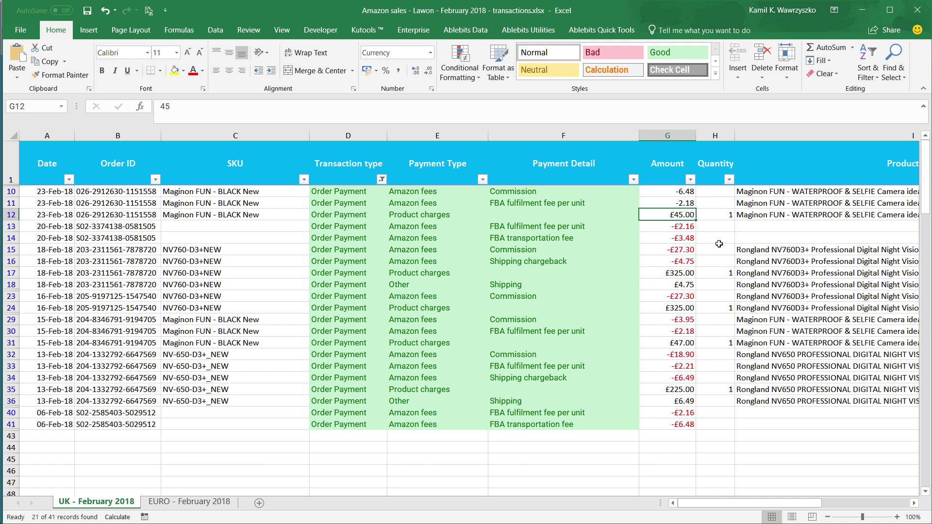
left_click(711, 215)
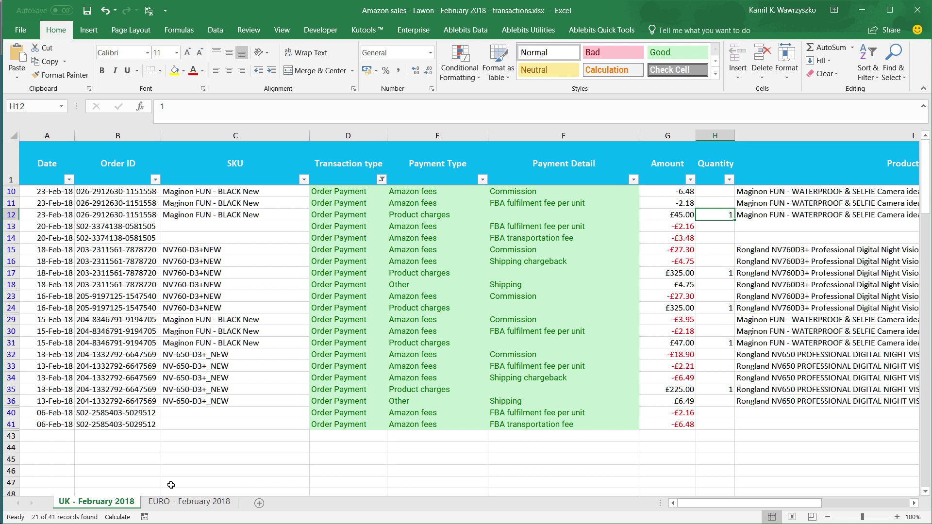
left_click(189, 503)
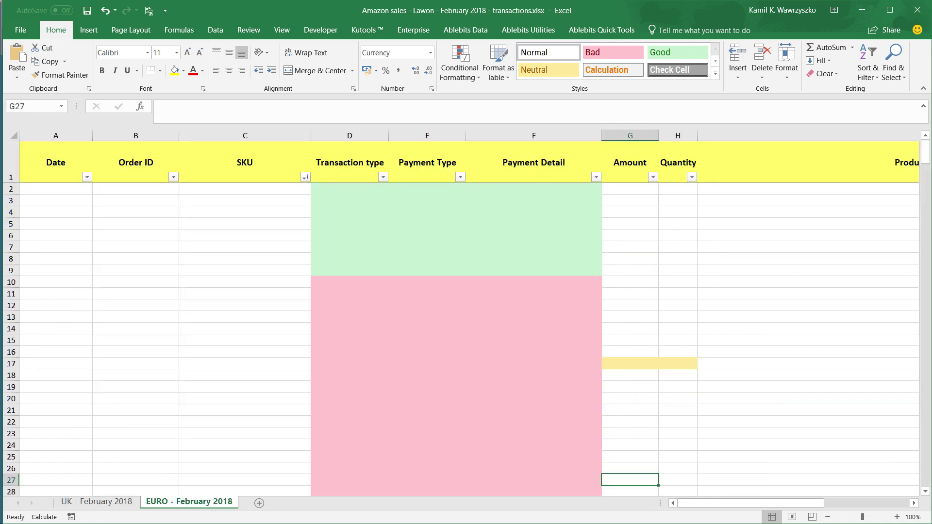
Step: Close the Notepad report and switch Seller Central to the amazon.de marketplace's transaction view
key("alt+Tab")
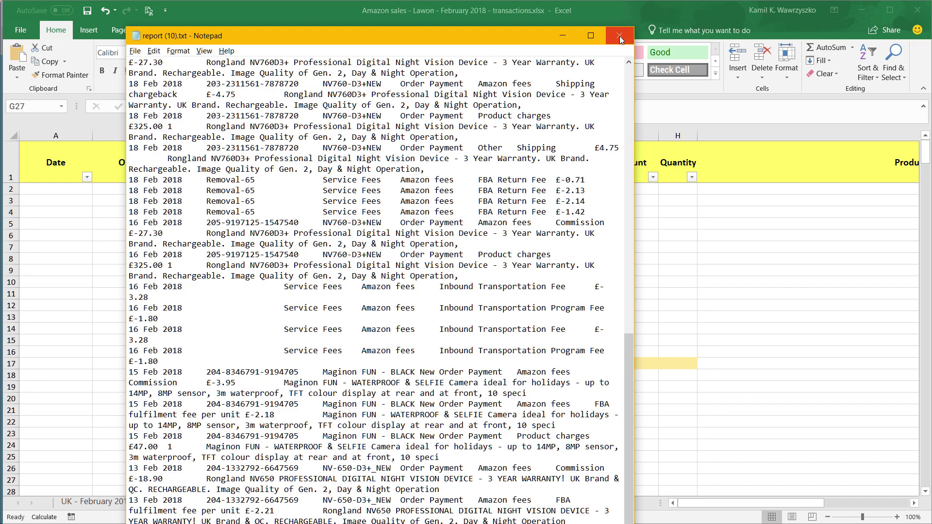
left_click(619, 36)
key("alt+Tab")
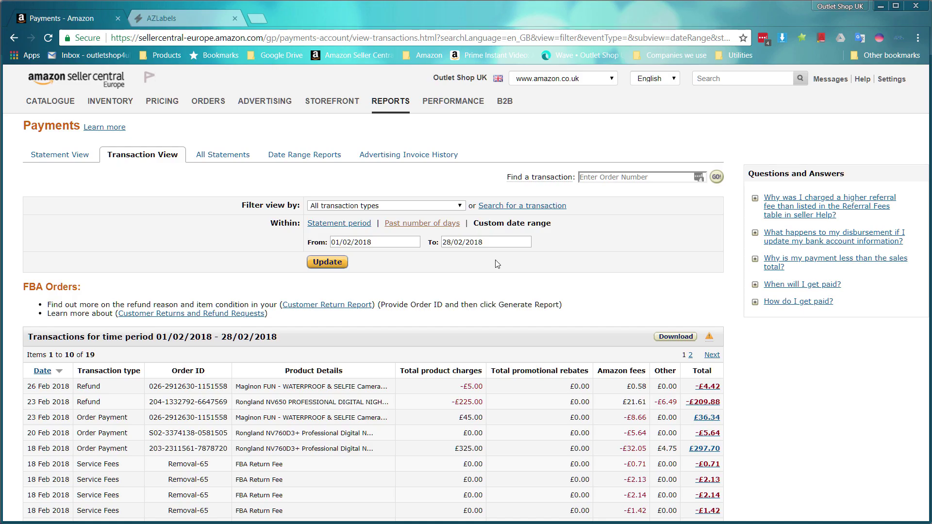
left_click(593, 80)
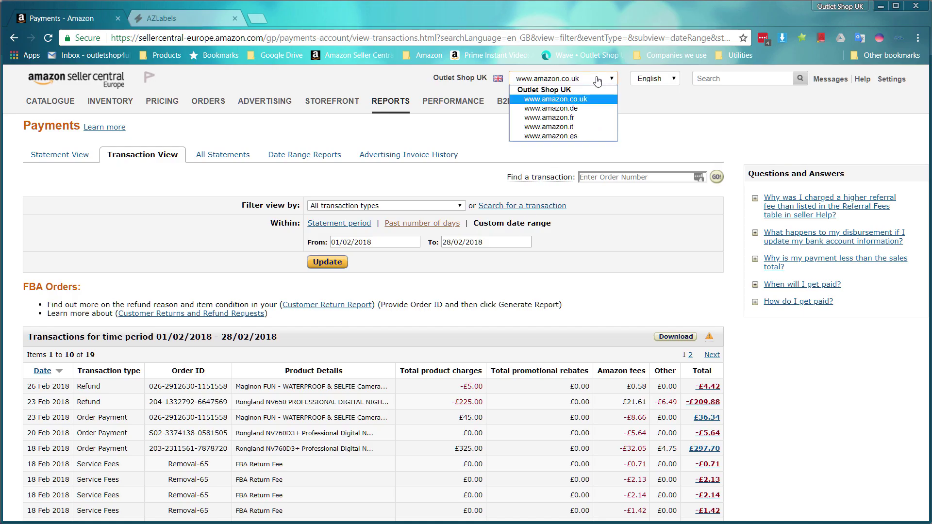
left_click(589, 109)
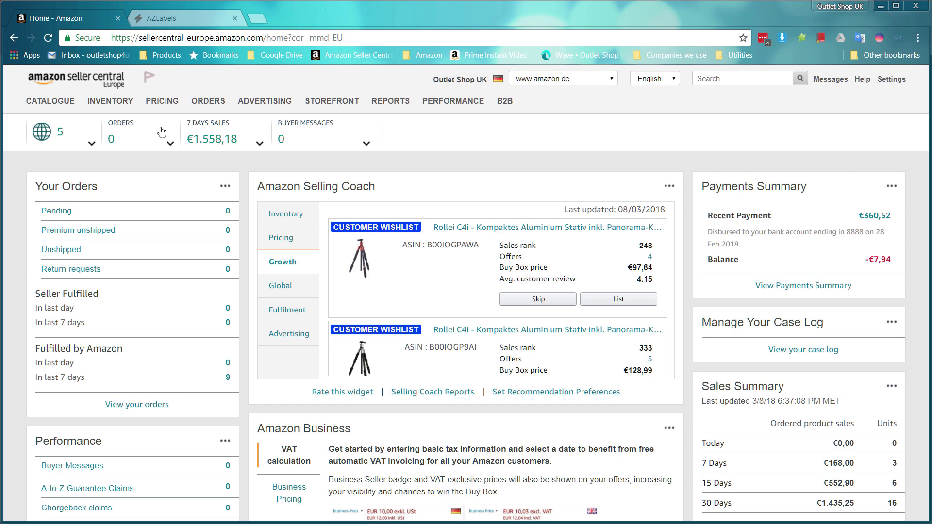
left_click(13, 38)
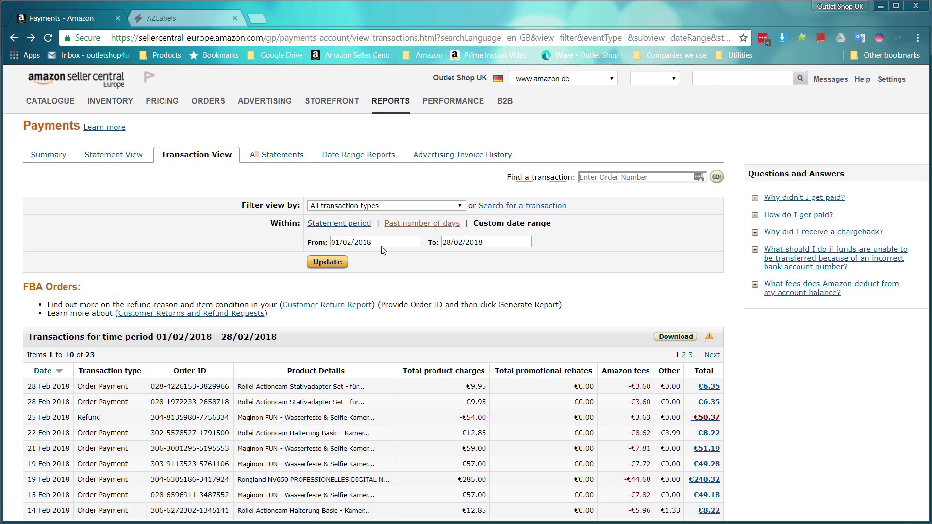
Step: Check the From/To February dates, page address and the 23 listed transactions
triple_click(331, 242)
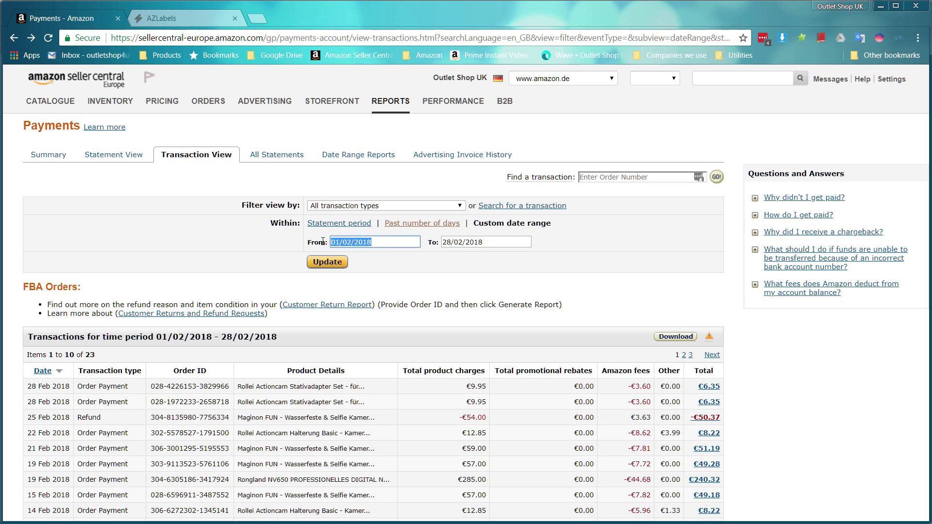
triple_click(503, 242)
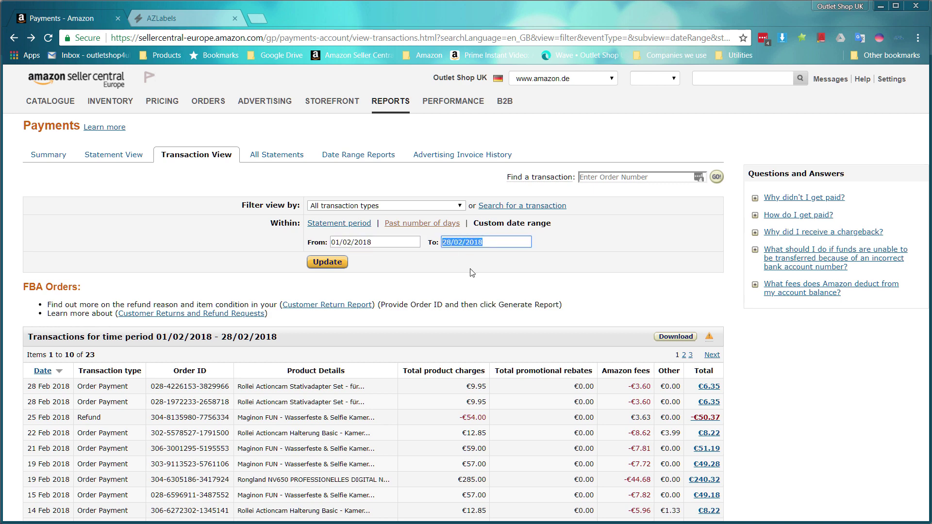
left_click(417, 39)
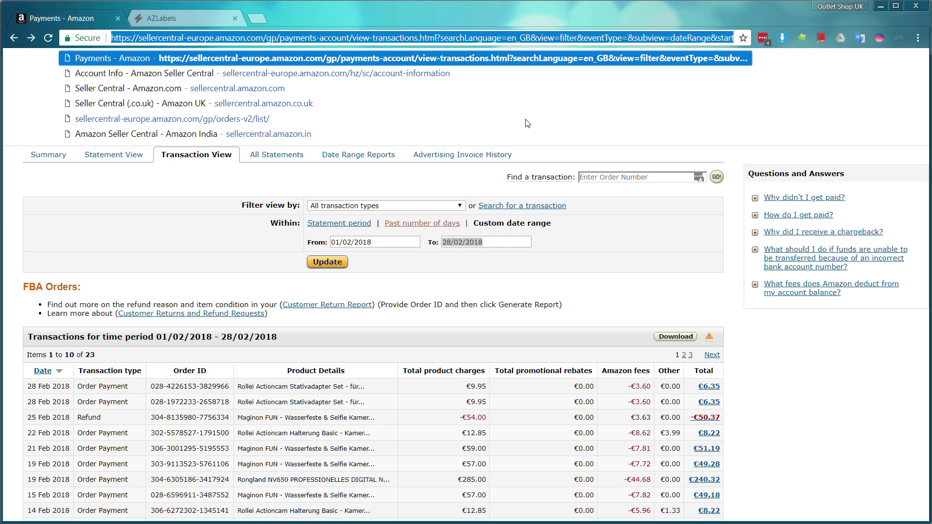
left_click(368, 248)
scroll(457, 363, "down", 3)
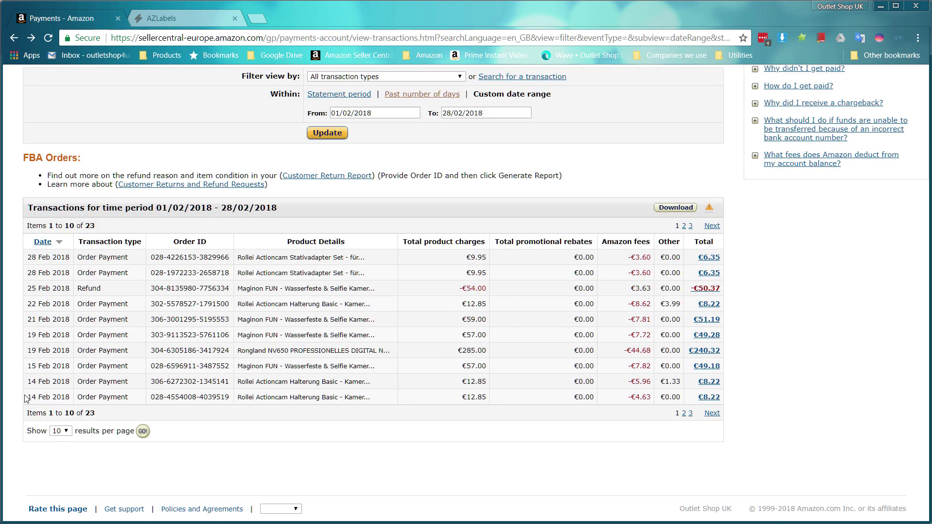
left_click_drag(31, 397, 28, 241)
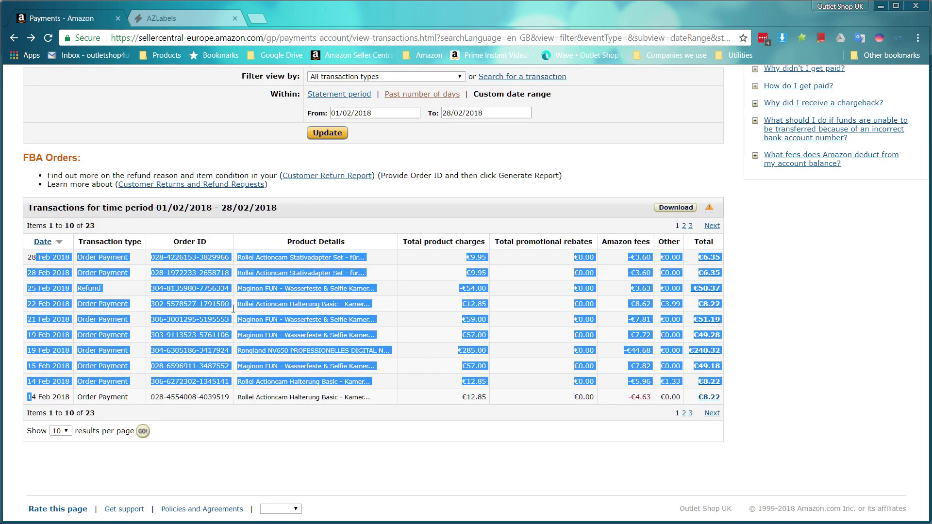
left_click(616, 466)
Step: Download report (11).txt, open it in Notepad and select all its text
left_click(680, 209)
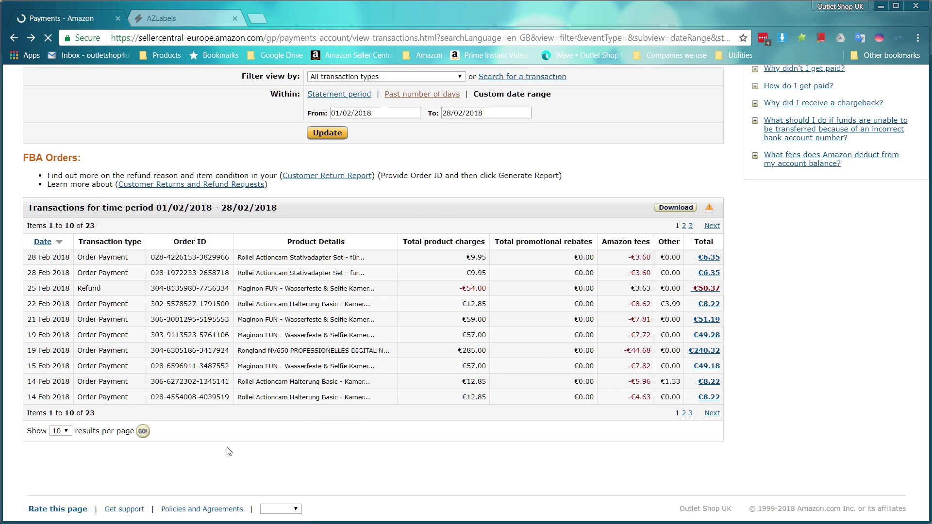
left_click(80, 506)
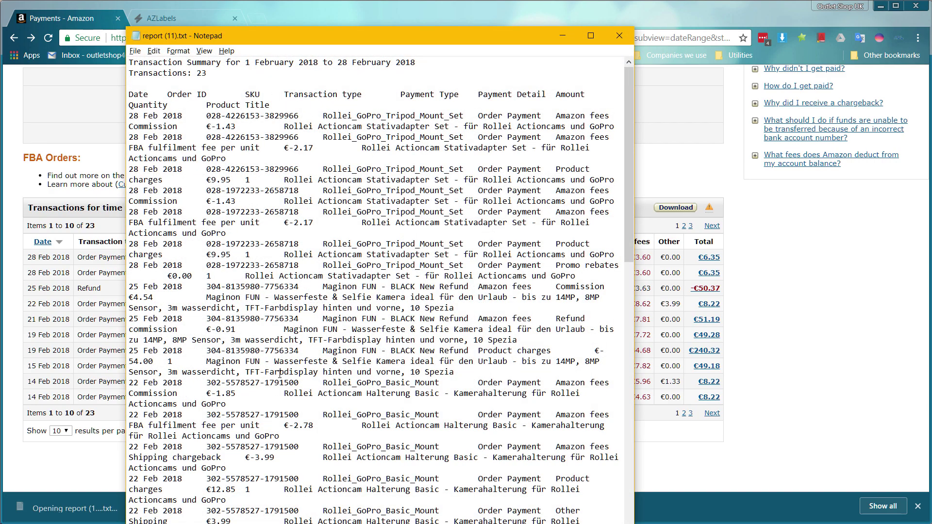
key("ctrl+a")
key("alt+Tab")
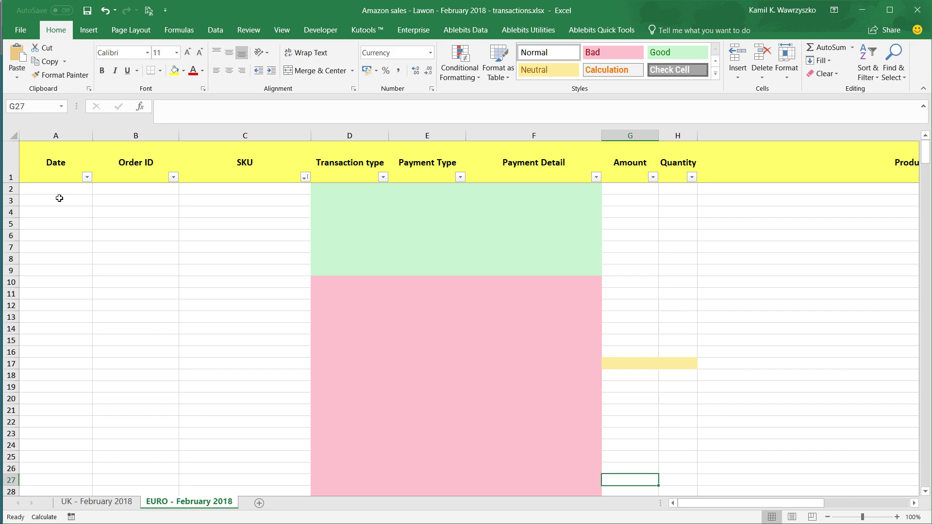
Step: Paste the EURO report at cell A2 of the EURO - February 2018 sheet
left_click(61, 193)
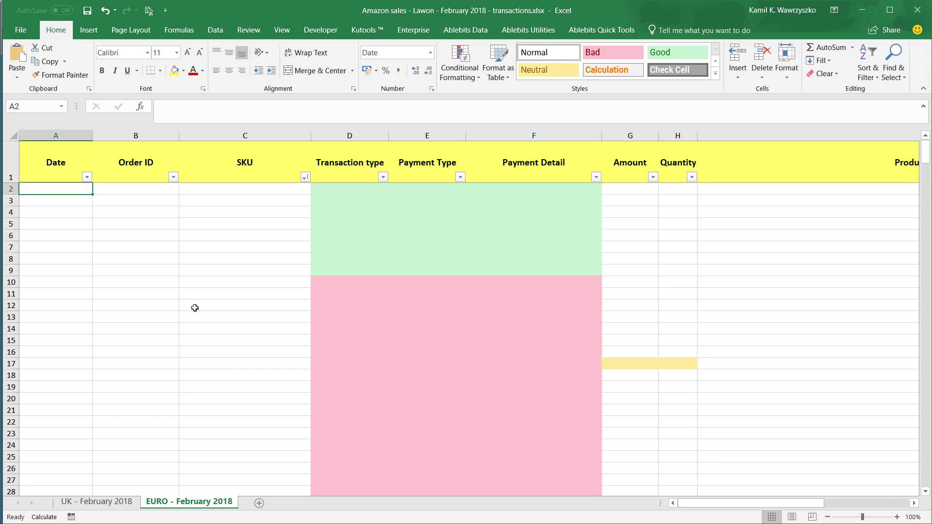
key("ctrl+v")
scroll(251, 323, "down", 20)
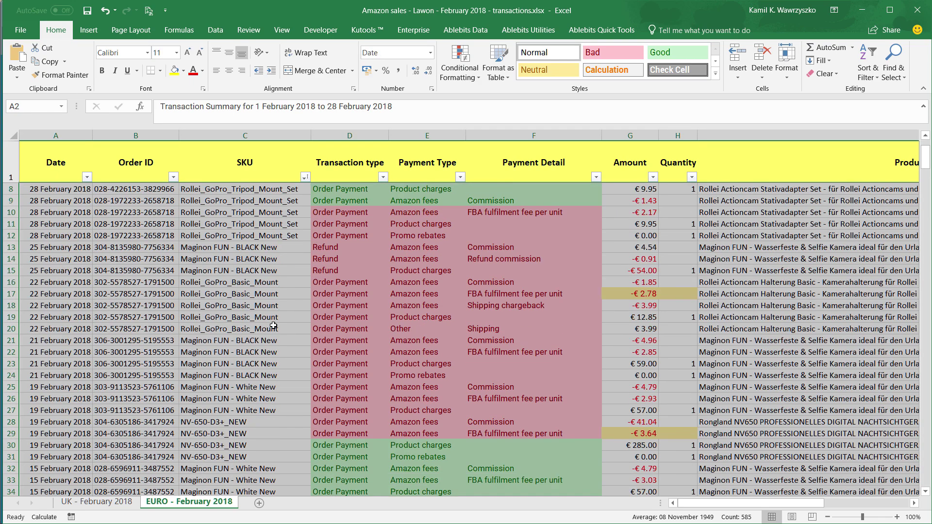
scroll(274, 328, "up", 20)
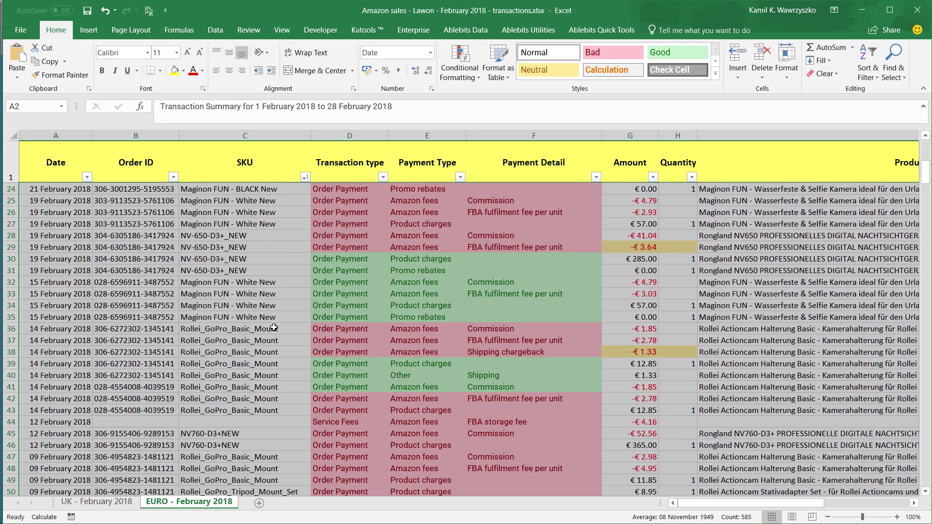
left_click(37, 207)
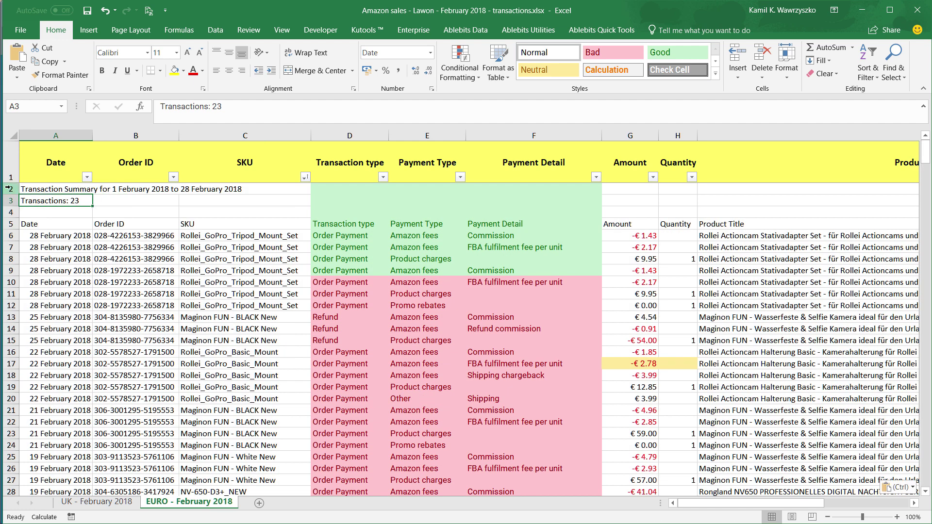
Step: Delete summary rows 2–5 so transactions start in row 2
left_click_drag(7, 189, 7, 224)
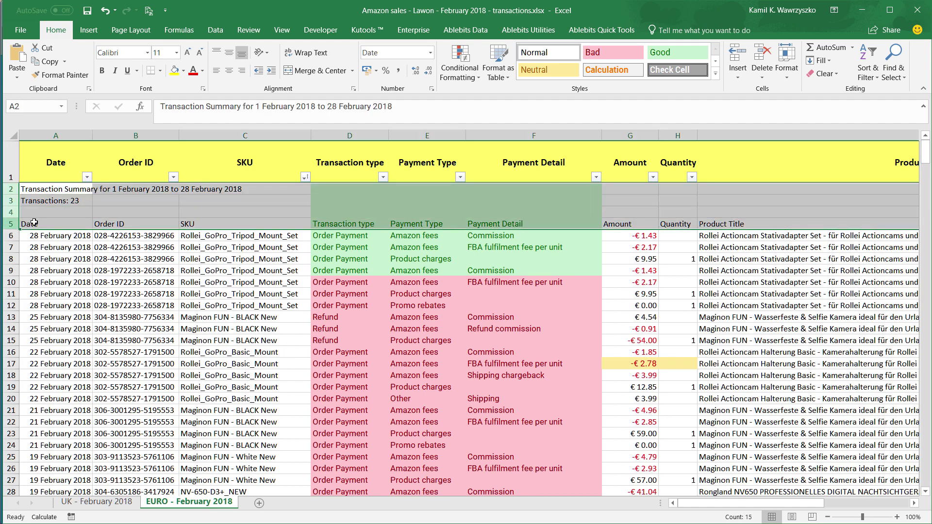
right_click(7, 202)
left_click(29, 305)
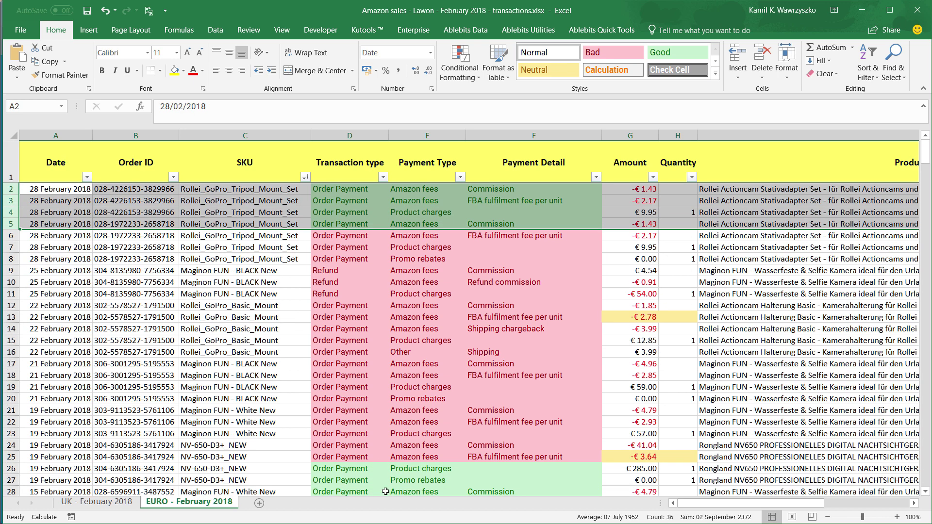
left_click_drag(699, 505, 784, 509)
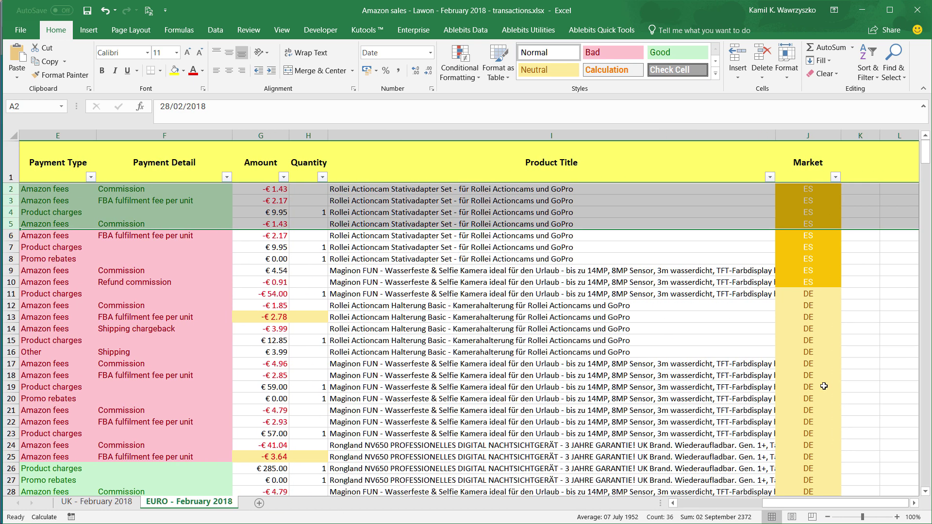
Step: Fill DE from J11 up the Market column to row 2
left_click(820, 293)
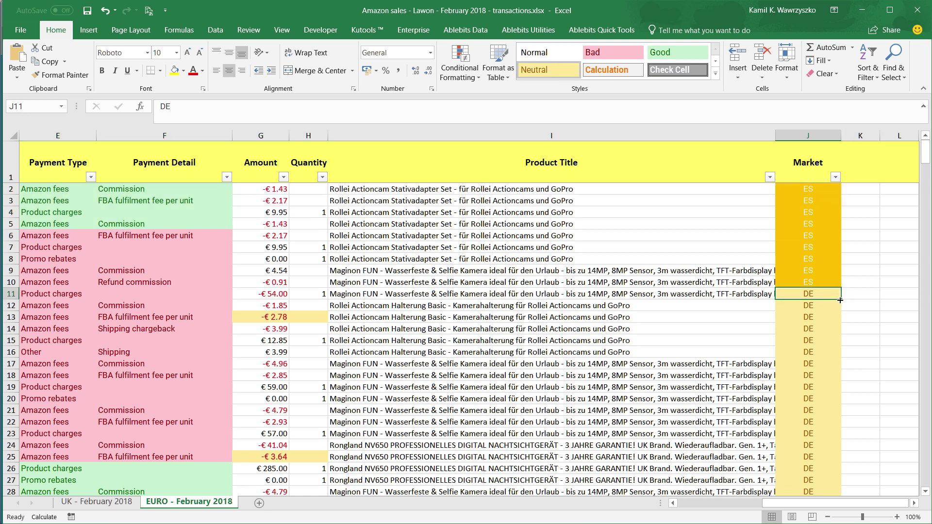
left_click_drag(841, 299, 828, 183)
left_click(806, 227)
Step: Copy the FR market codes in J68:J72 and paste them into J83:J87
scroll(813, 270, "down", 1)
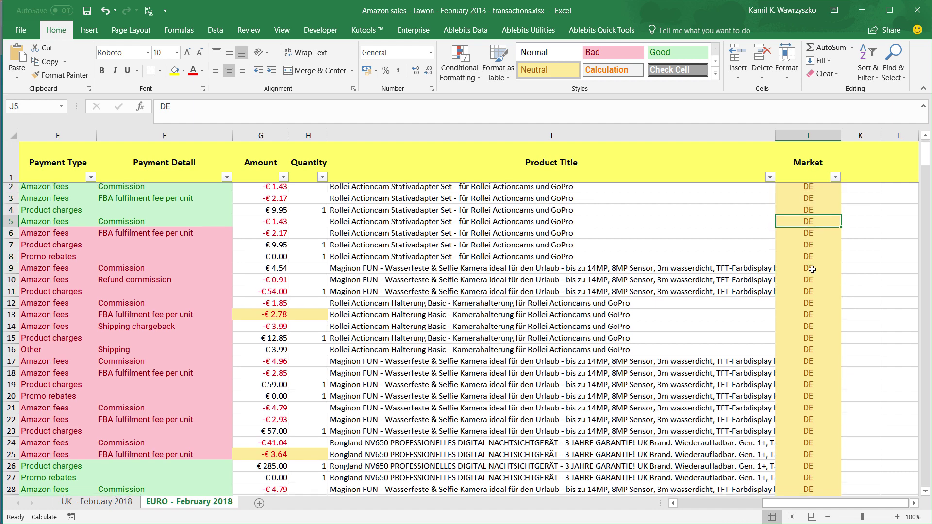
scroll(813, 269, "down", 11)
scroll(813, 272, "down", 15)
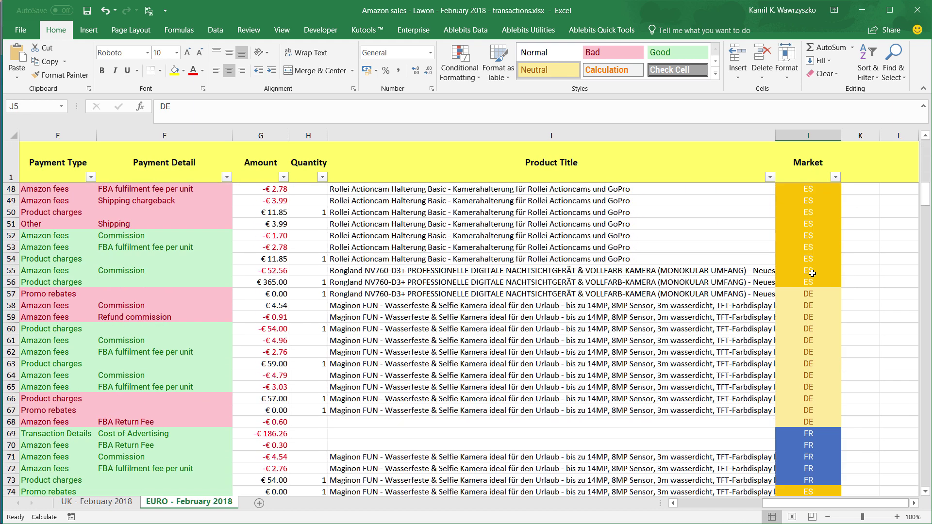
scroll(812, 274, "up", 9)
scroll(813, 273, "down", 3)
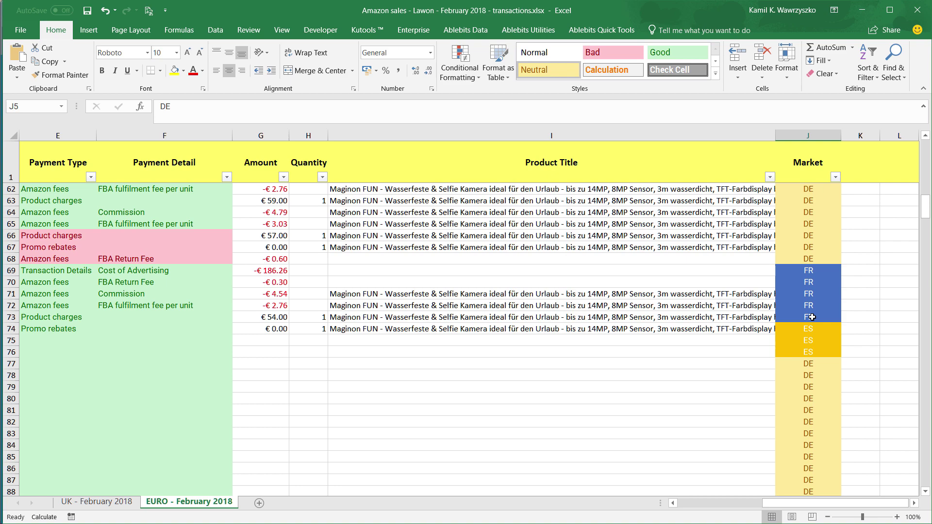
scroll(826, 329, "up", 8)
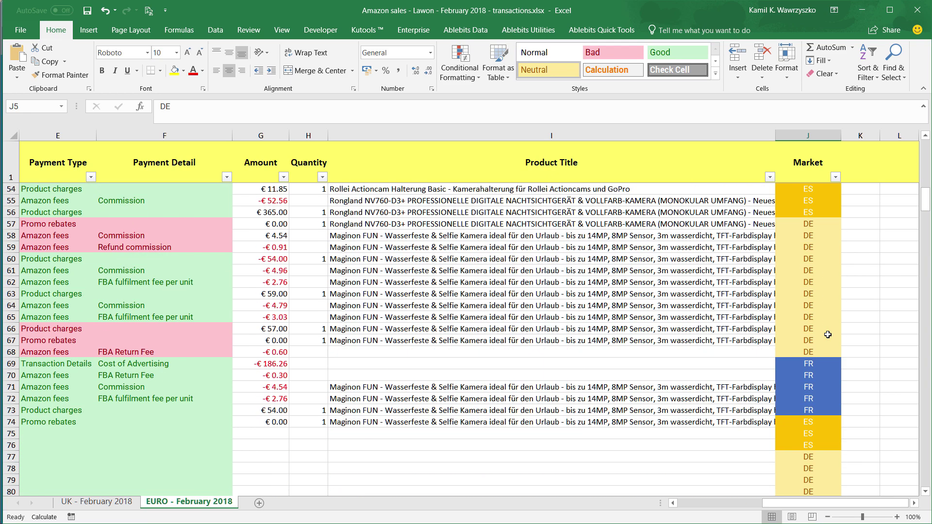
scroll(826, 331, "down", 20)
scroll(826, 329, "down", 3)
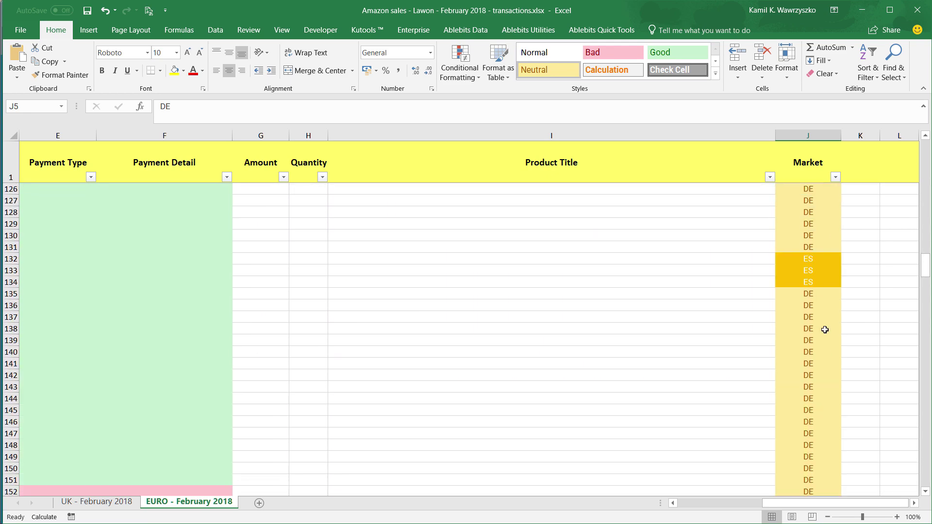
scroll(825, 329, "up", 18)
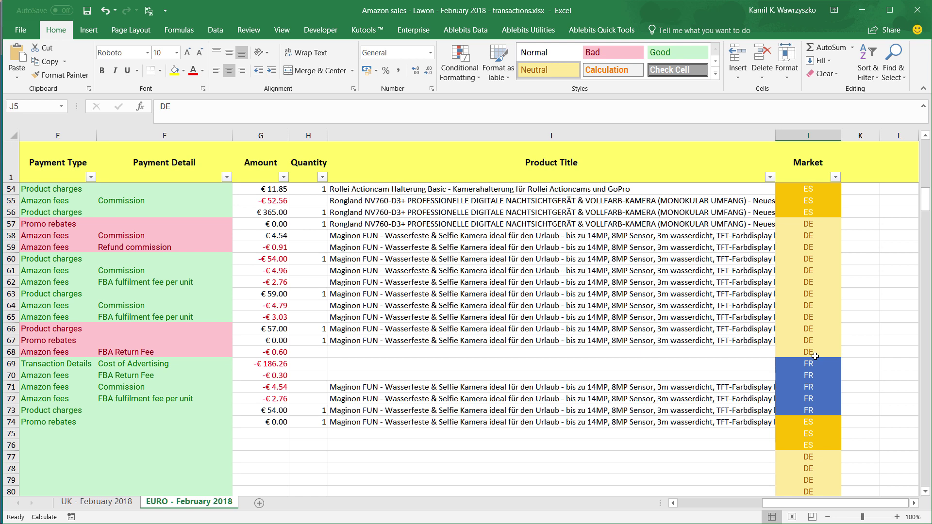
left_click_drag(816, 356, 809, 399)
key("ctrl+c")
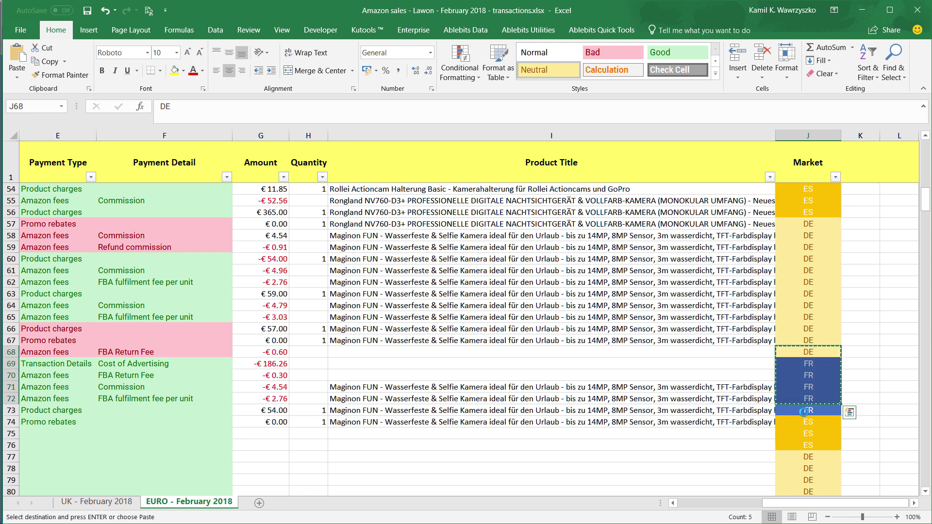
key("Escape")
scroll(807, 470, "down", 2)
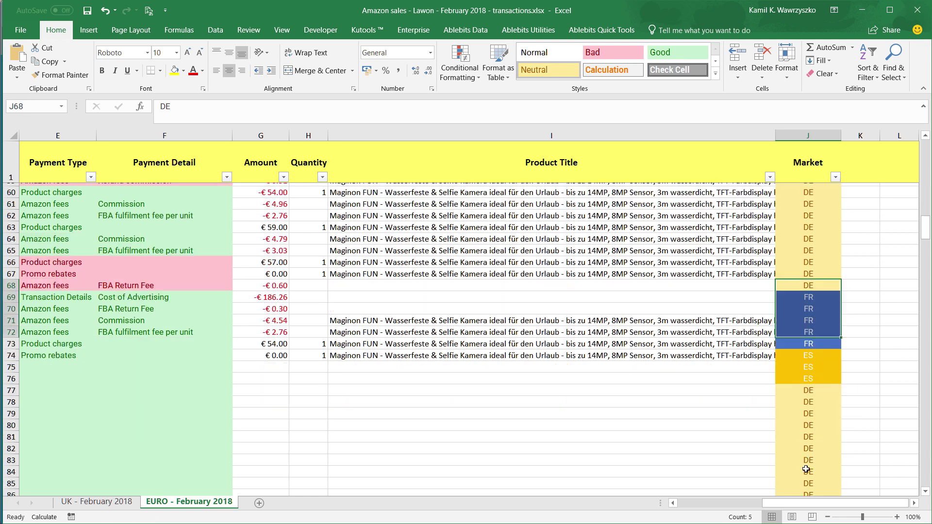
scroll(806, 469, "down", 8)
left_click(806, 468)
scroll(817, 333, "up", 5)
left_click(814, 340)
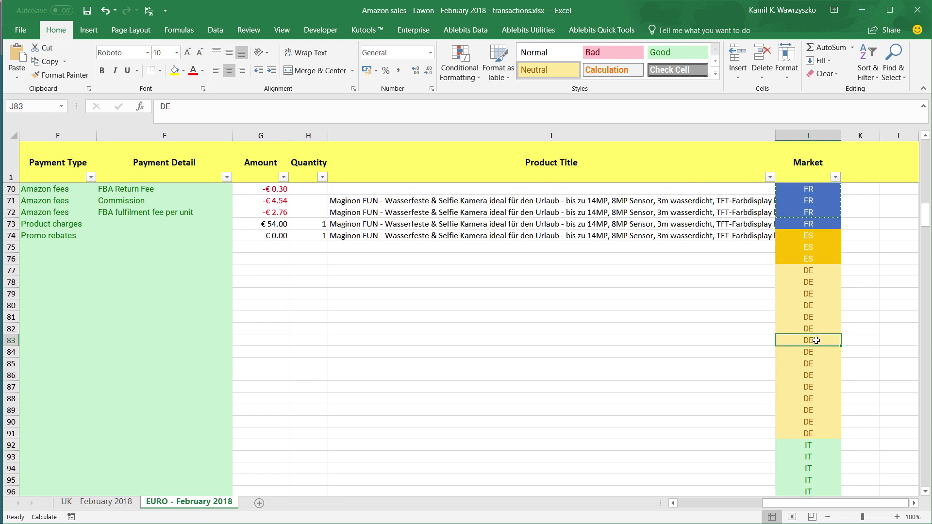
key("ctrl+v")
Step: Fill DE from J43 down the Market column to row 74
scroll(813, 379, "up", 6)
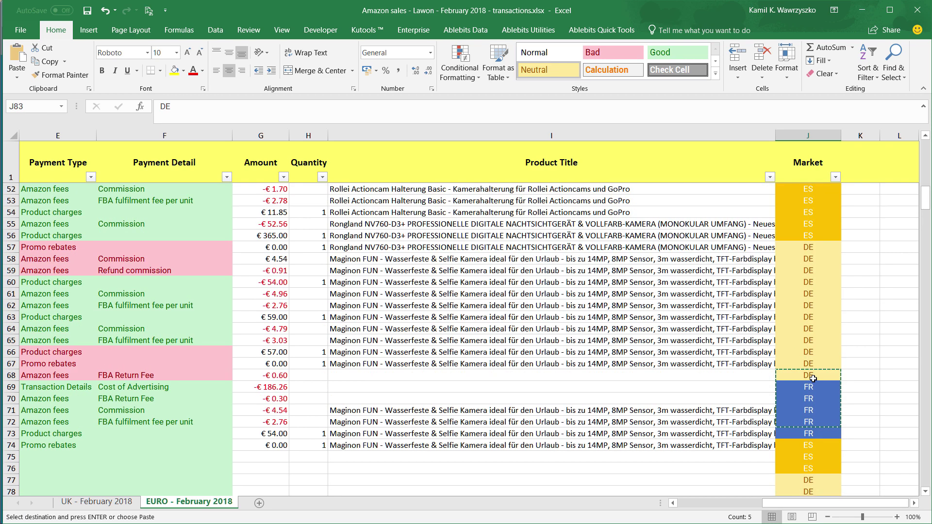
left_click(818, 340)
scroll(819, 320, "up", 5)
scroll(818, 319, "up", 1)
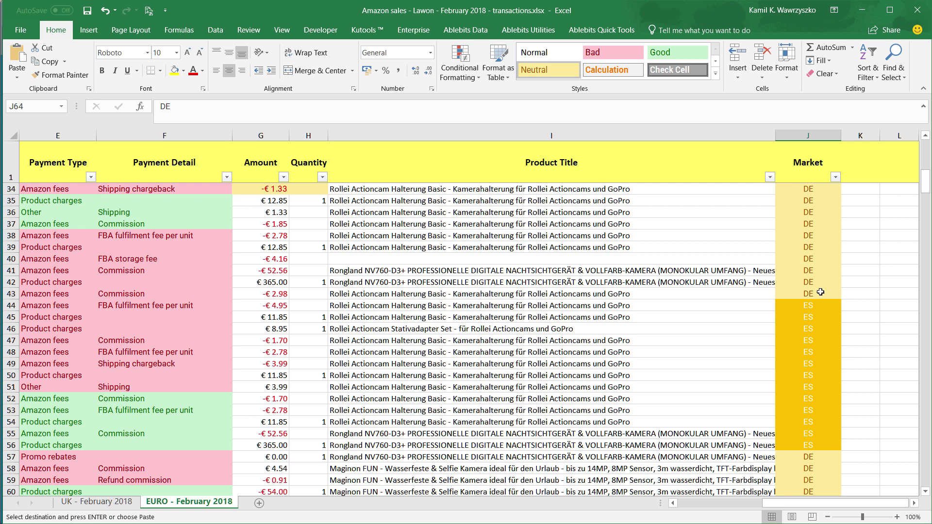
left_click(820, 293)
left_click_drag(840, 301, 819, 487)
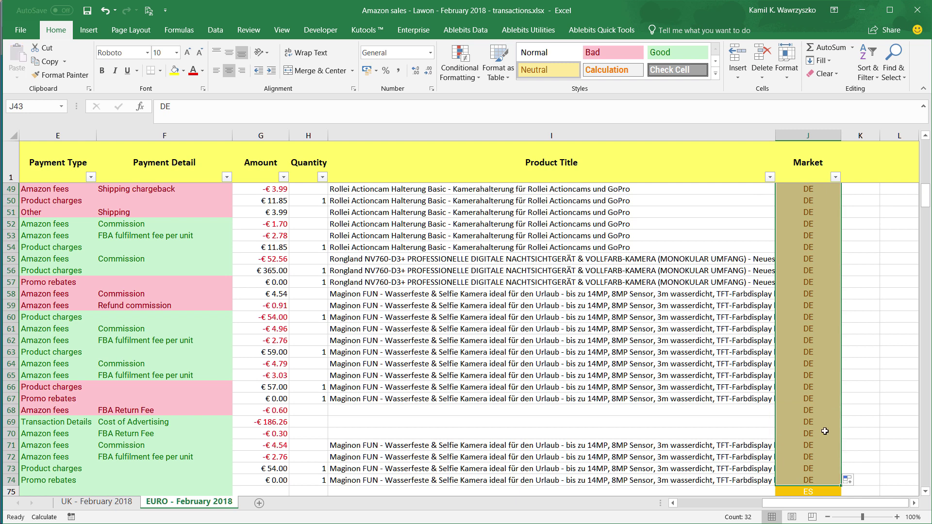
left_click(702, 424)
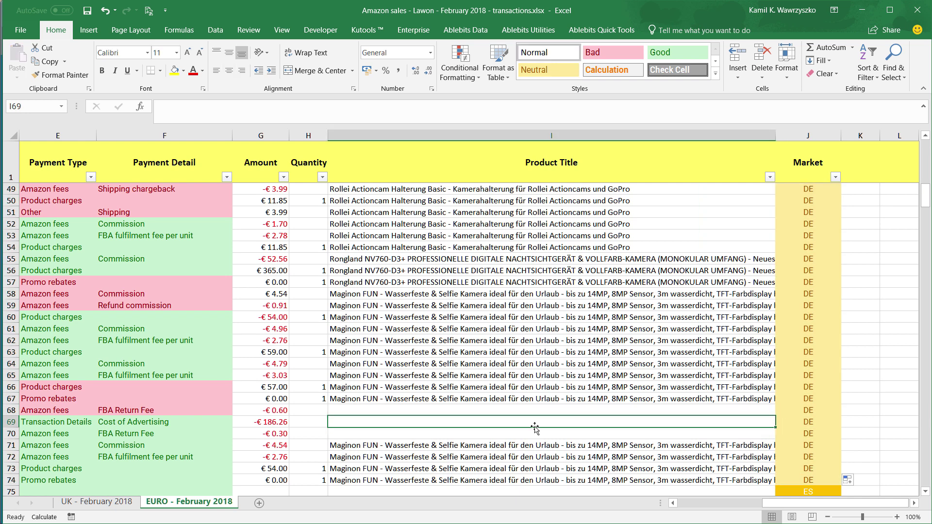
scroll(460, 430, "down", 5)
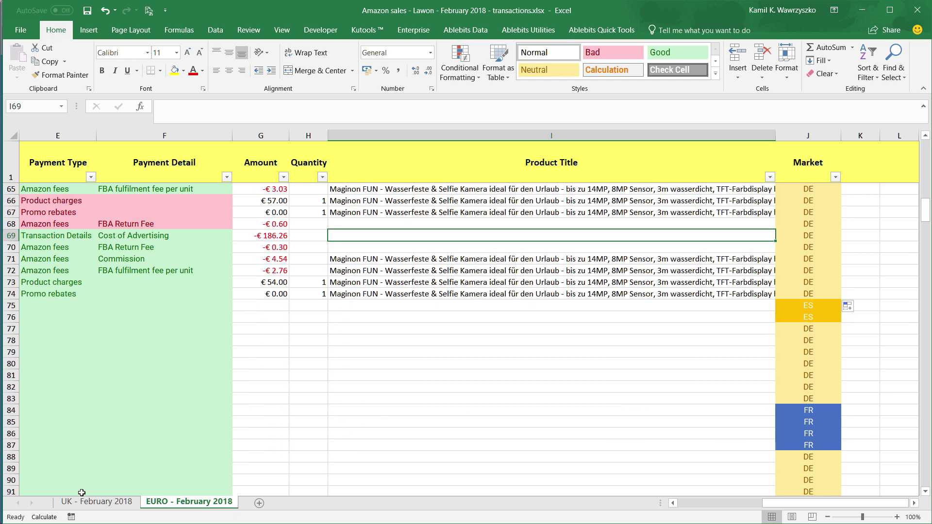
Step: In Seller Central, switch to the French marketplace and download its transaction report
key("alt+Tab")
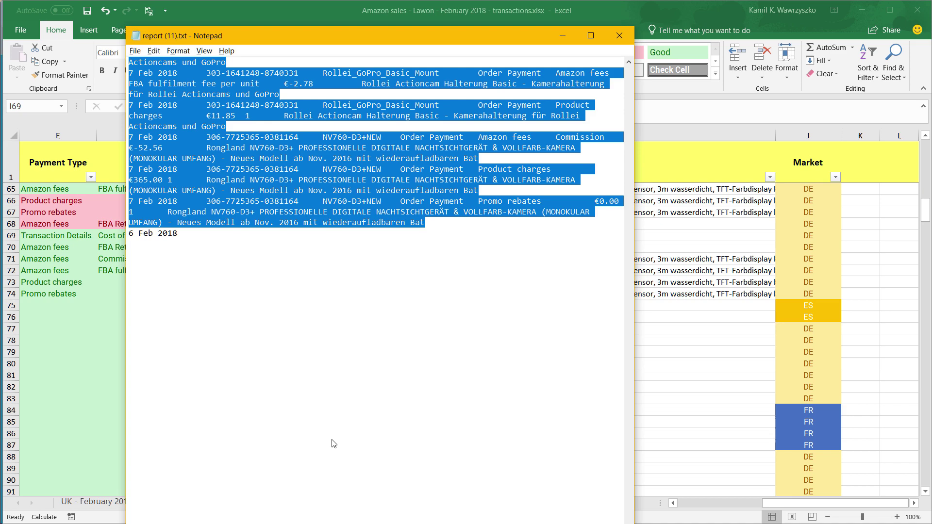
key("alt+Tab")
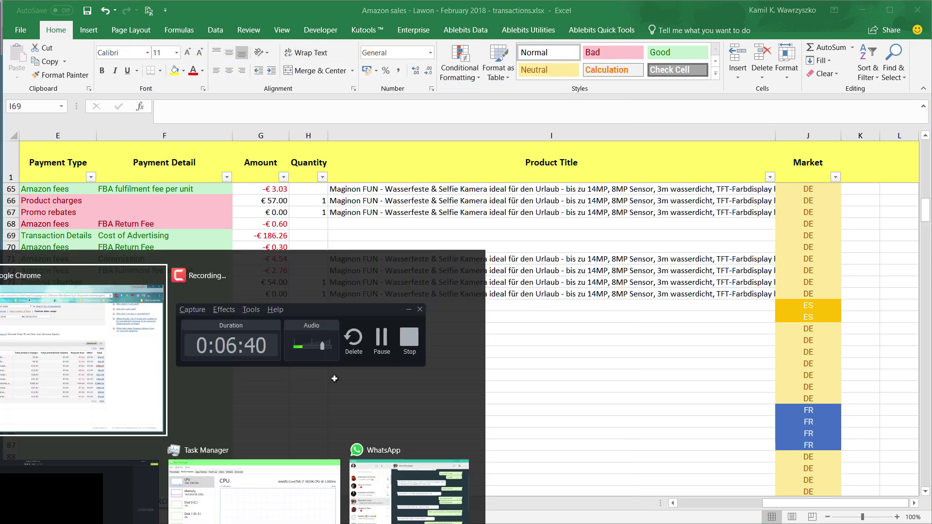
scroll(529, 227, "up", 3)
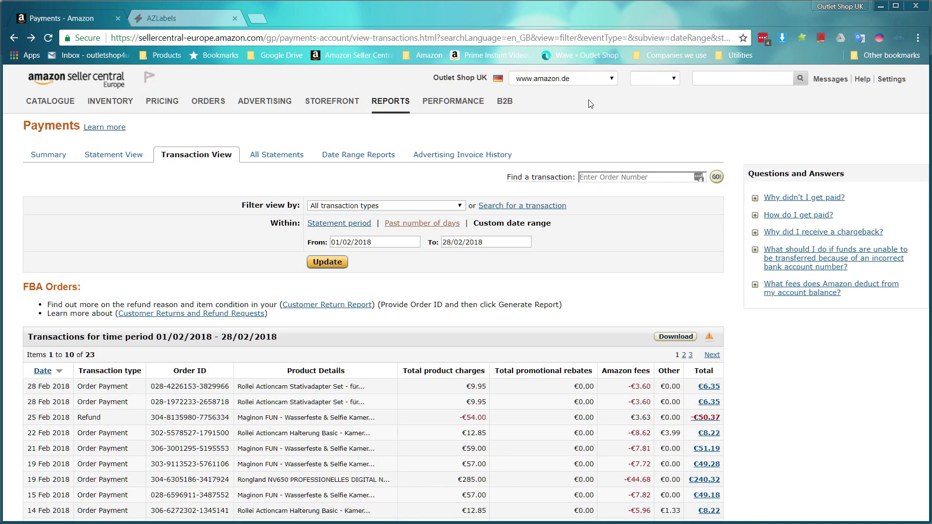
left_click(583, 79)
left_click(584, 122)
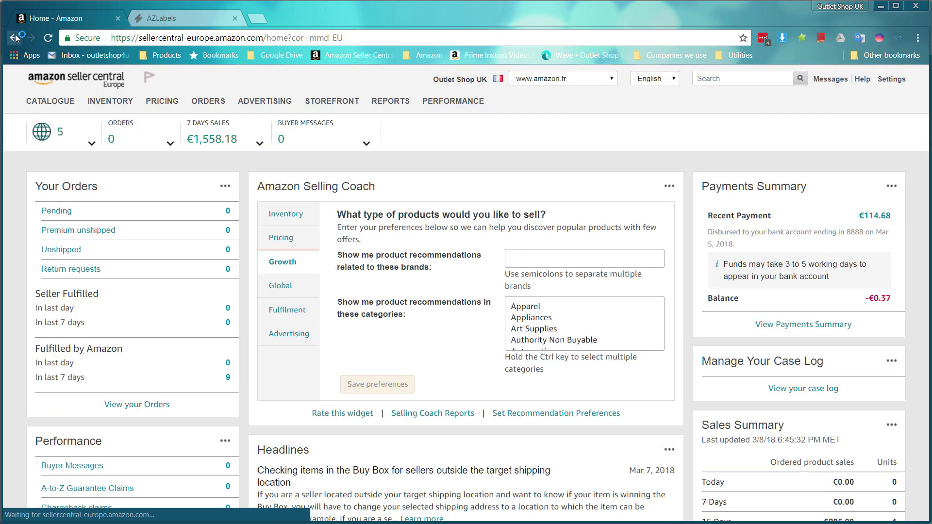
left_click(15, 37)
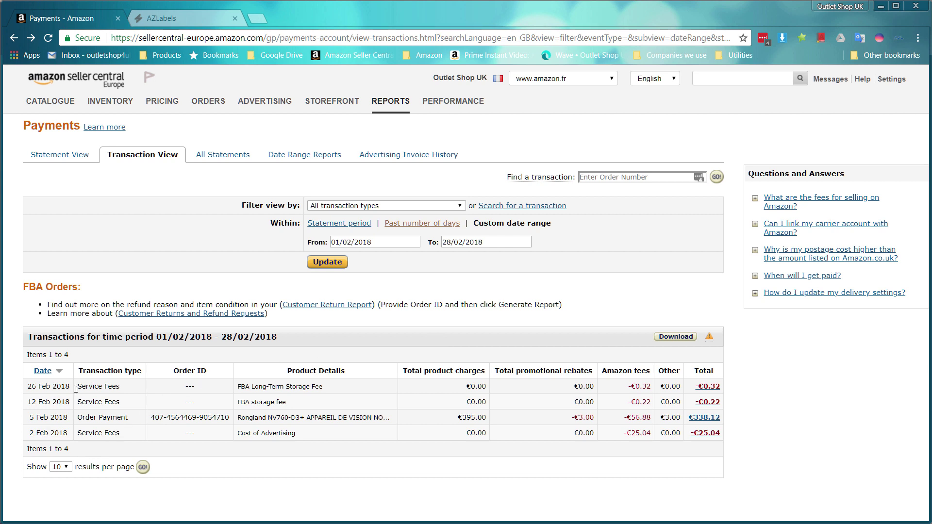
left_click(676, 337)
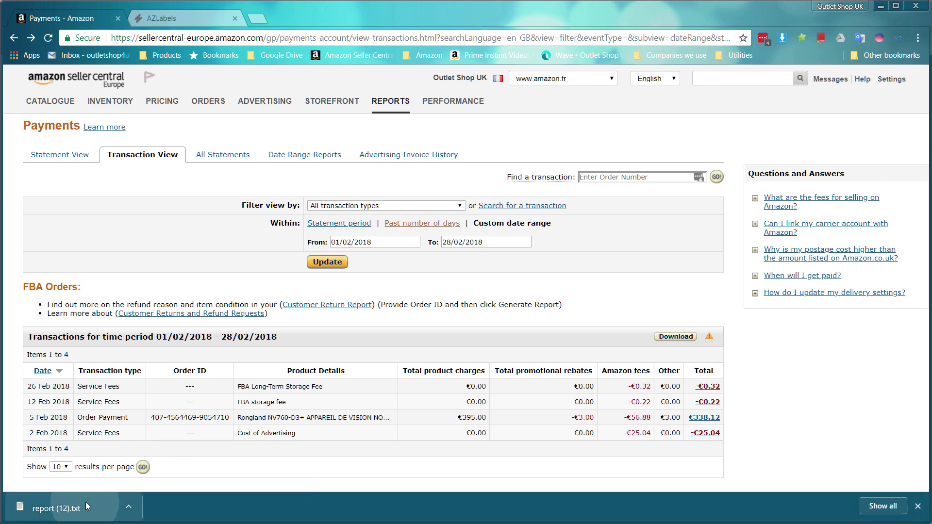
Step: Open report (12).txt in Notepad, select all its text, and return to Excel
left_click(57, 509)
key("ctrl+a")
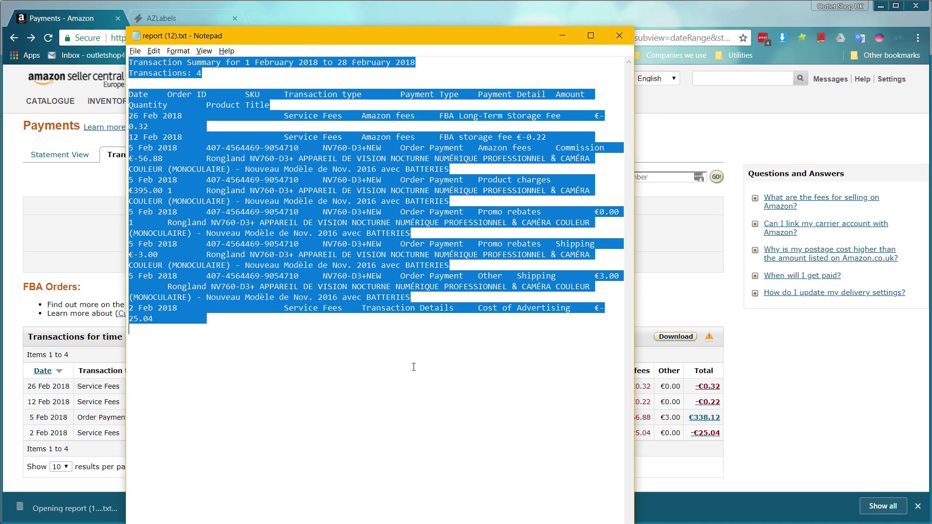
key("alt+Tab")
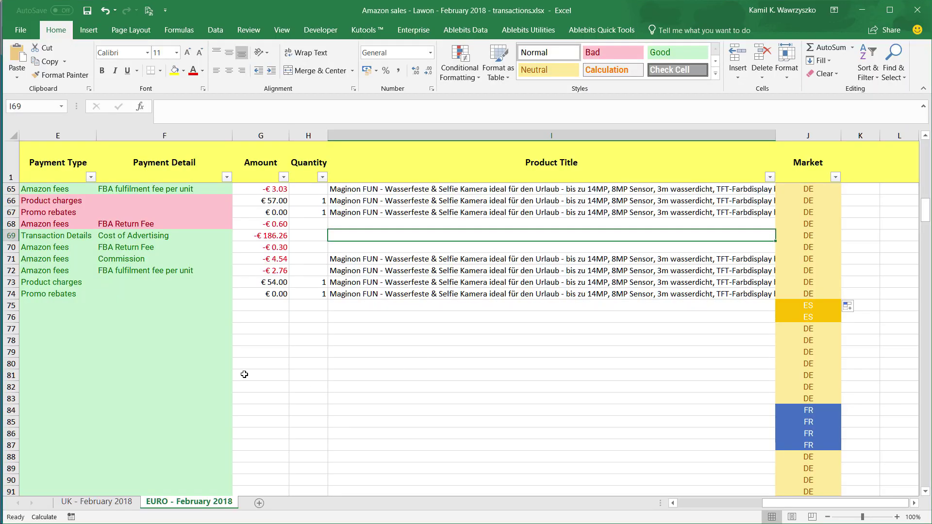
Step: Paste the copied amazon.fr report starting at cell A75
left_click(85, 311)
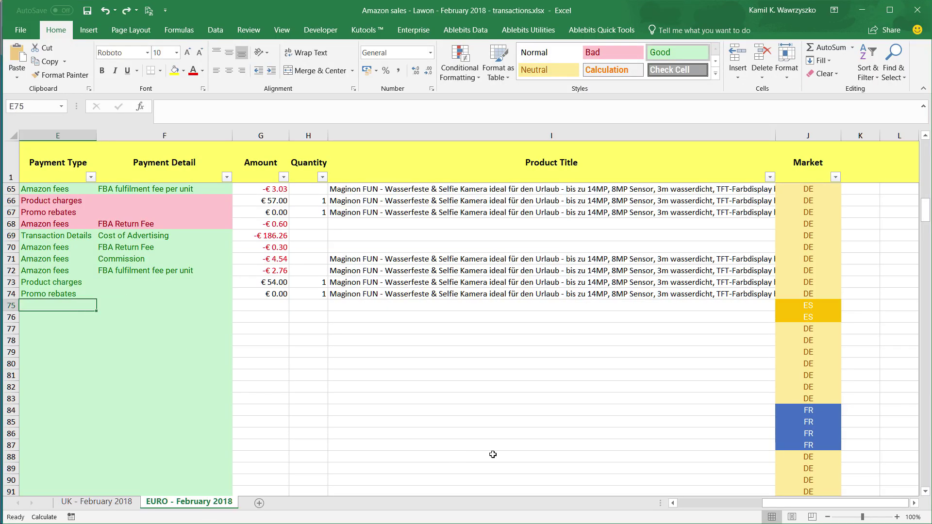
left_click_drag(742, 502, 676, 502)
left_click(55, 304)
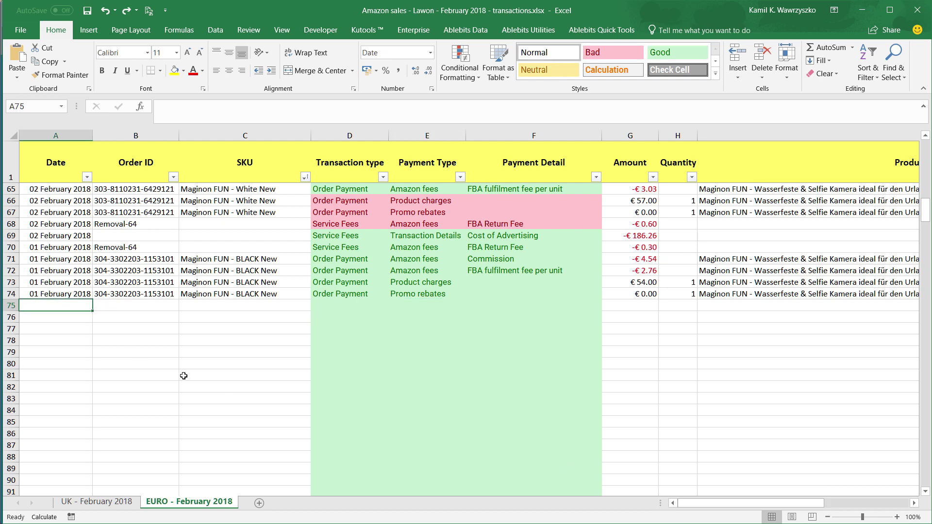
key("ctrl+v")
Step: Delete rows 75–78 holding the report's summary and column headings
left_click(14, 306)
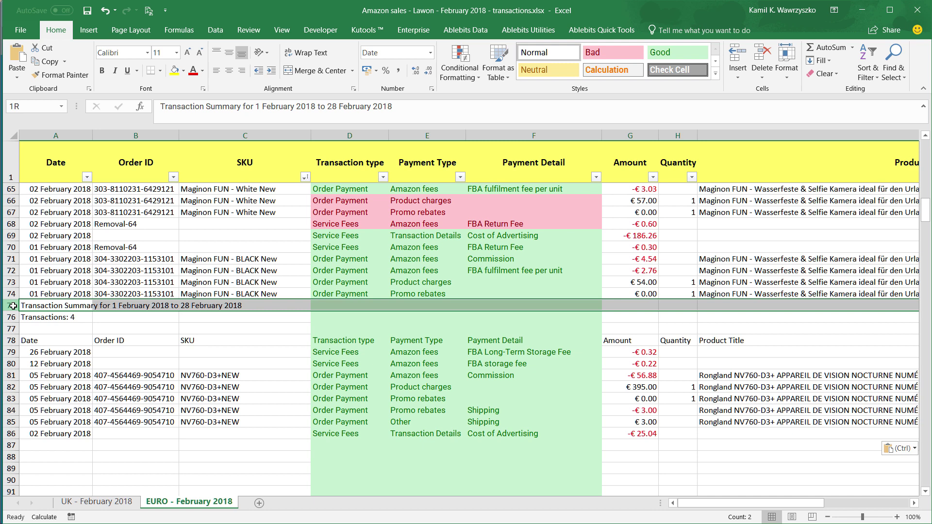
left_click_drag(13, 306, 13, 341)
right_click(13, 341)
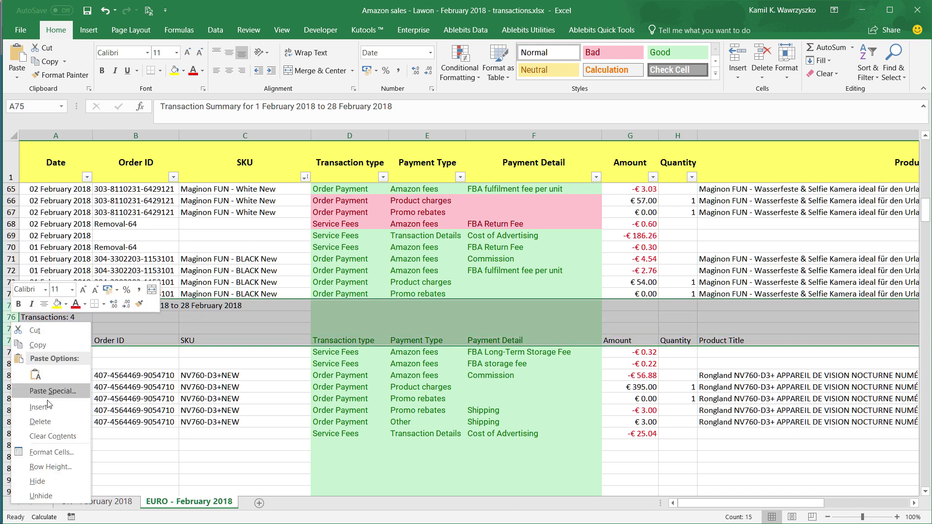
left_click(40, 421)
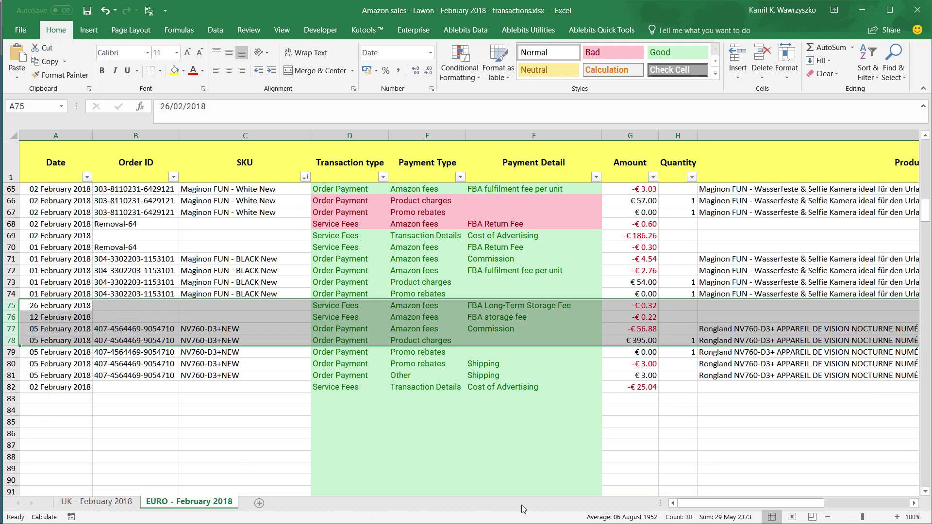
Step: Fill FR from J80 up to J77 and check rows 75–82 against the report
left_click_drag(728, 507, 840, 503)
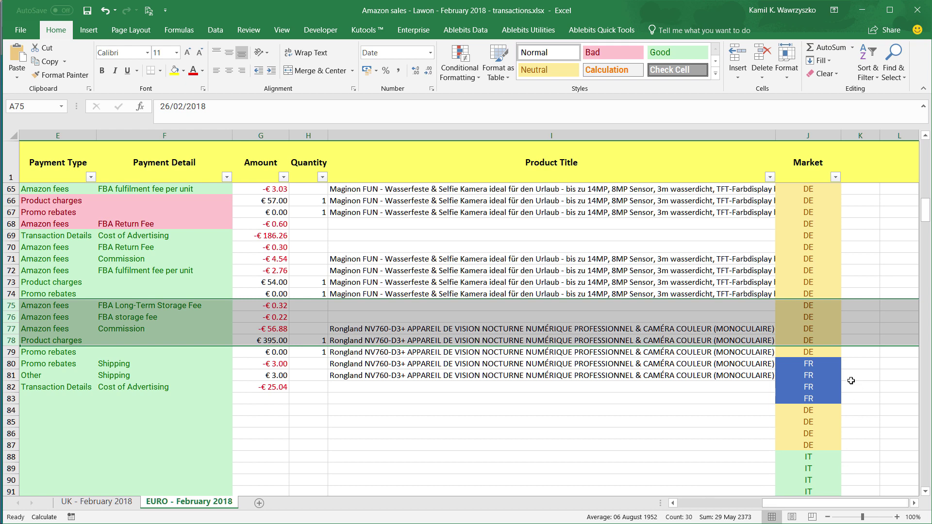
left_click(816, 364)
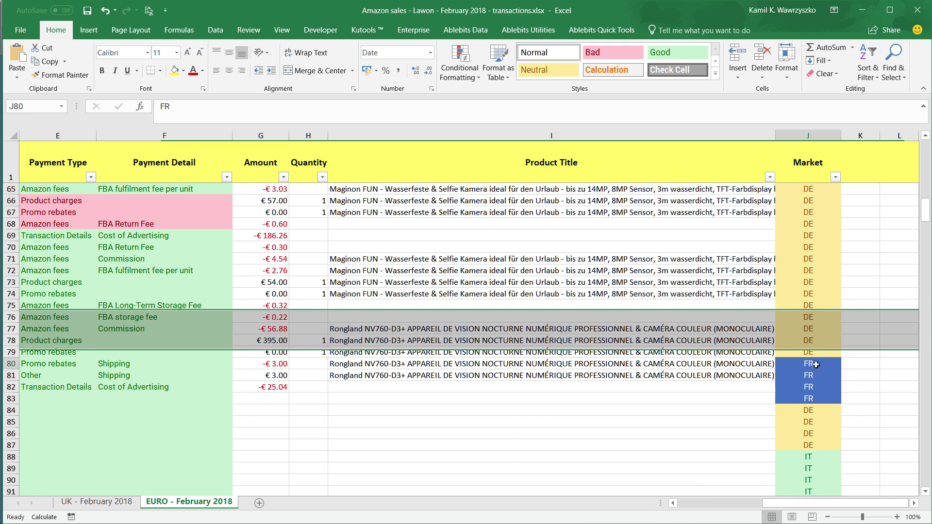
left_click_drag(841, 364, 832, 323)
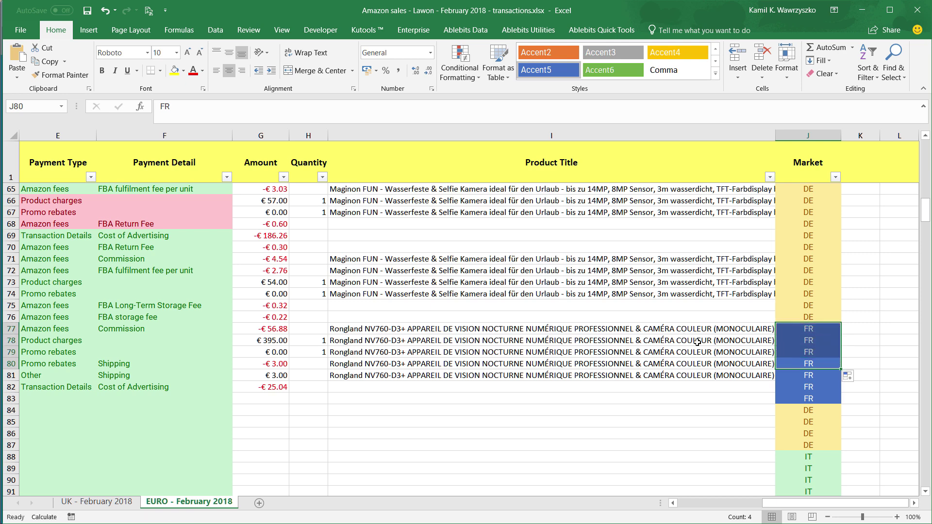
left_click_drag(765, 505, 549, 507)
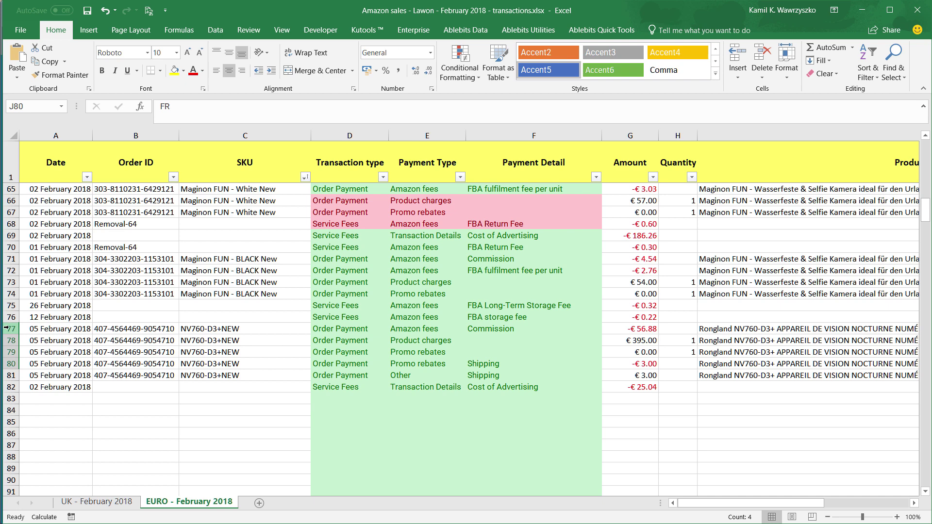
mouse_move(9, 328)
left_mouse_down()
mouse_move(3, 383)
mouse_move(19, 386)
left_mouse_up()
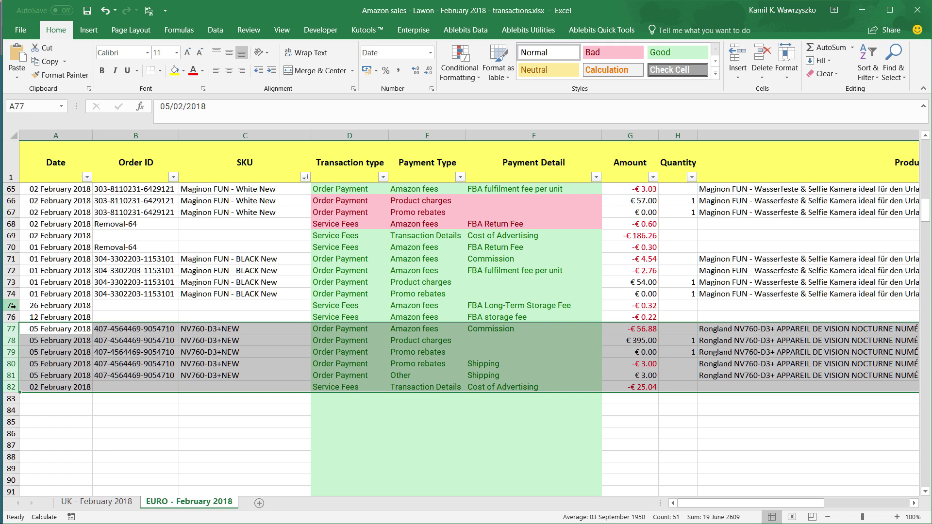
left_click_drag(10, 305, 10, 389)
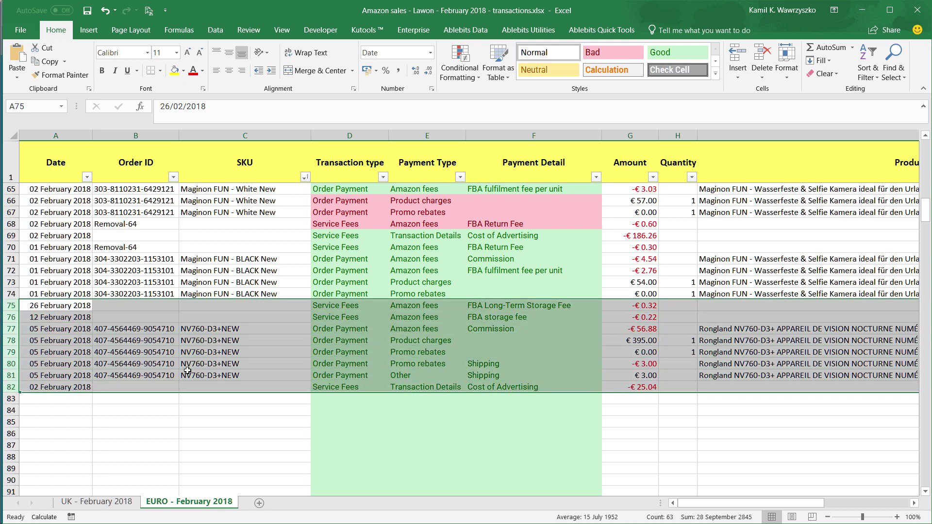
key("alt+Tab")
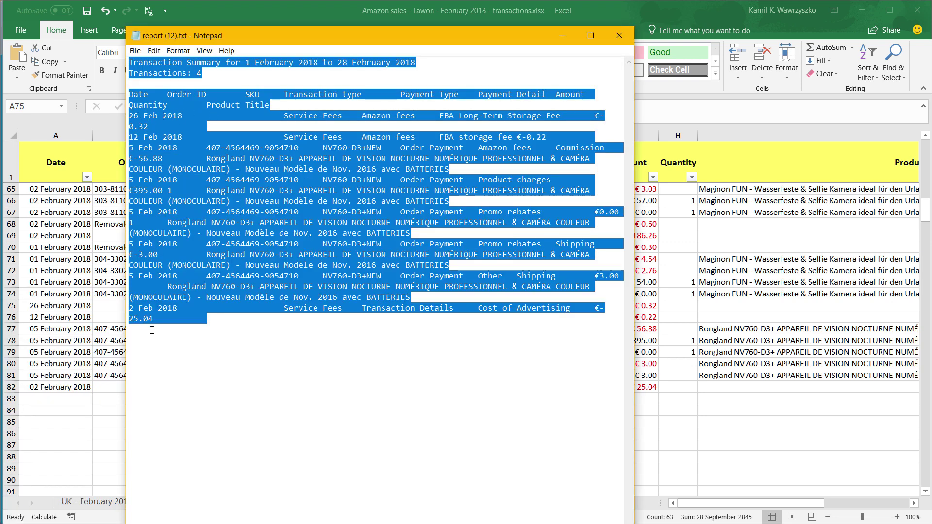
key("alt+Tab")
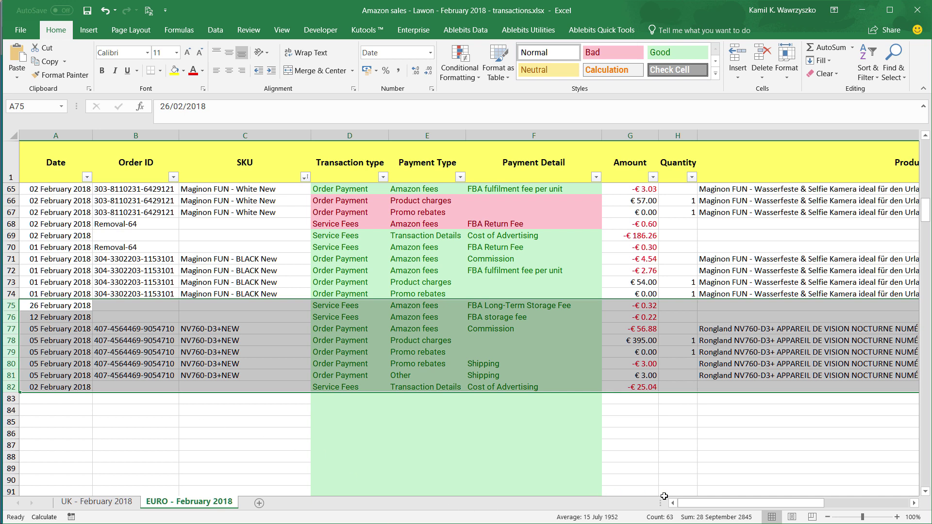
Step: Fill FR from J77 up into J75 and J76, undoing an accidental clear of J77
left_click_drag(710, 503, 793, 503)
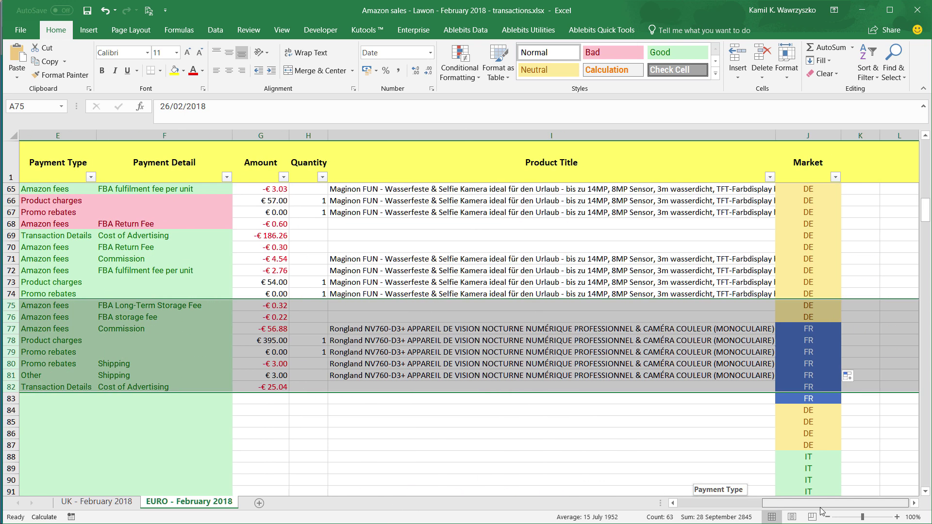
left_click(821, 342)
left_click(826, 328)
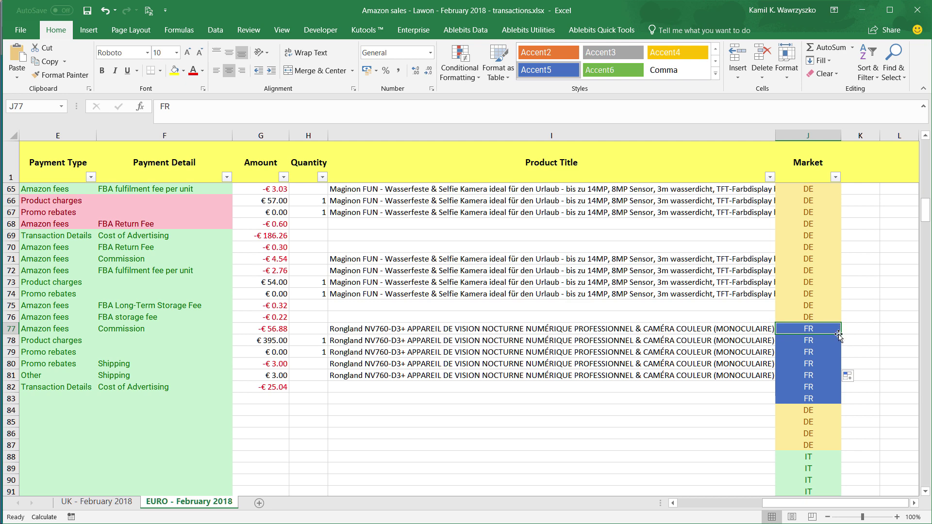
mouse_move(839, 335)
left_mouse_down()
mouse_move(819, 331)
mouse_move(841, 331)
mouse_move(838, 319)
left_mouse_up()
key("ctrl+z")
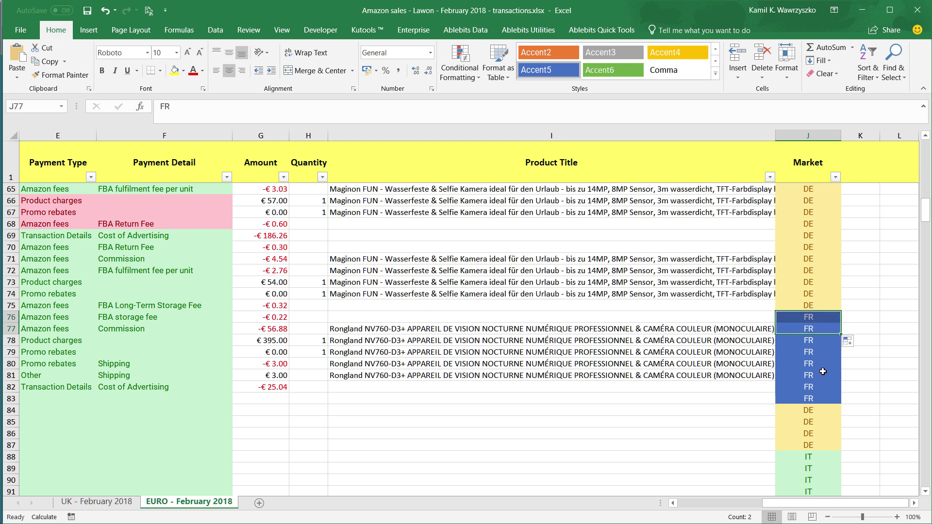
left_click_drag(841, 335, 840, 305)
left_click_drag(767, 504, 732, 506)
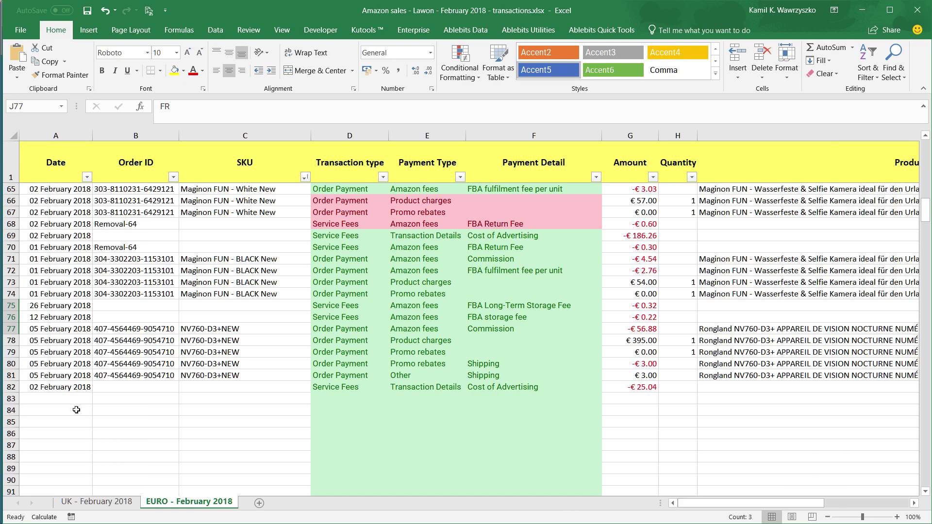
left_click(14, 391)
Step: Fill IT from J88 up the Market column to J83
left_click_drag(726, 505, 835, 506)
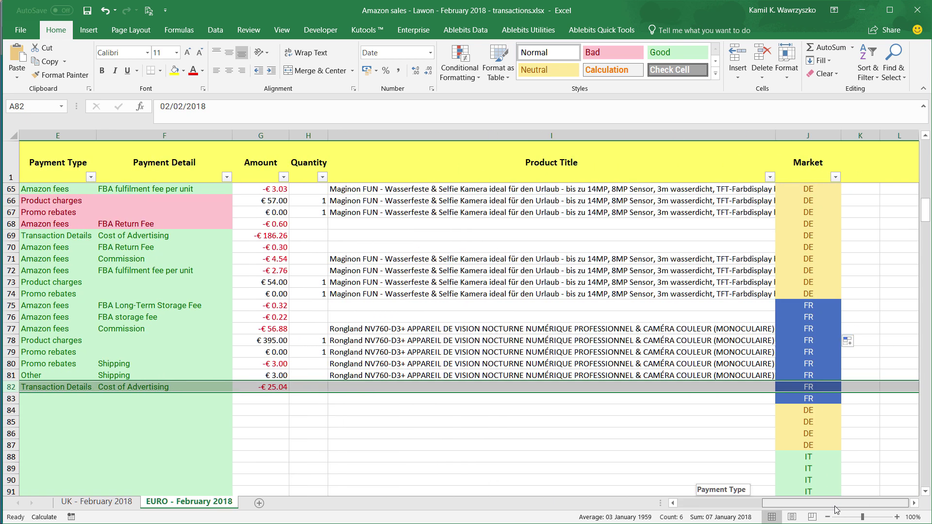
scroll(809, 454, "down", 3)
scroll(809, 454, "down", 15)
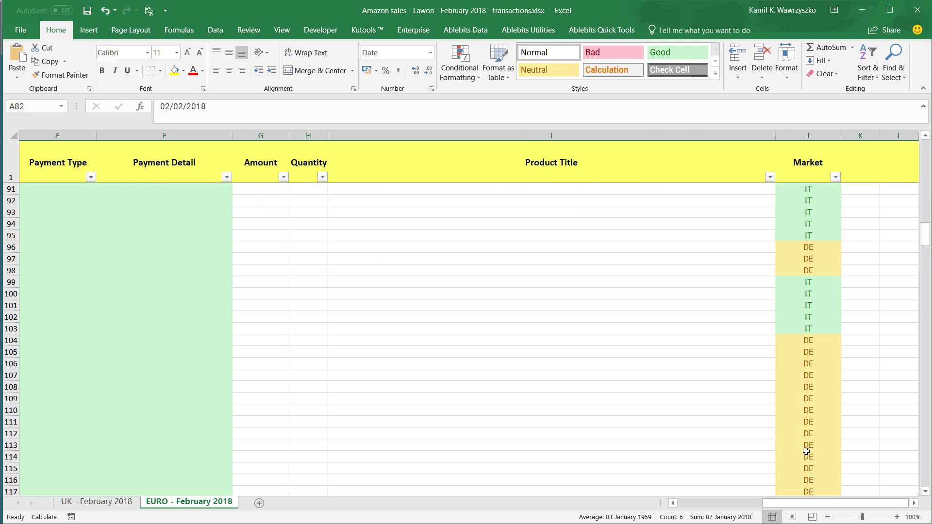
scroll(806, 446, "up", 16)
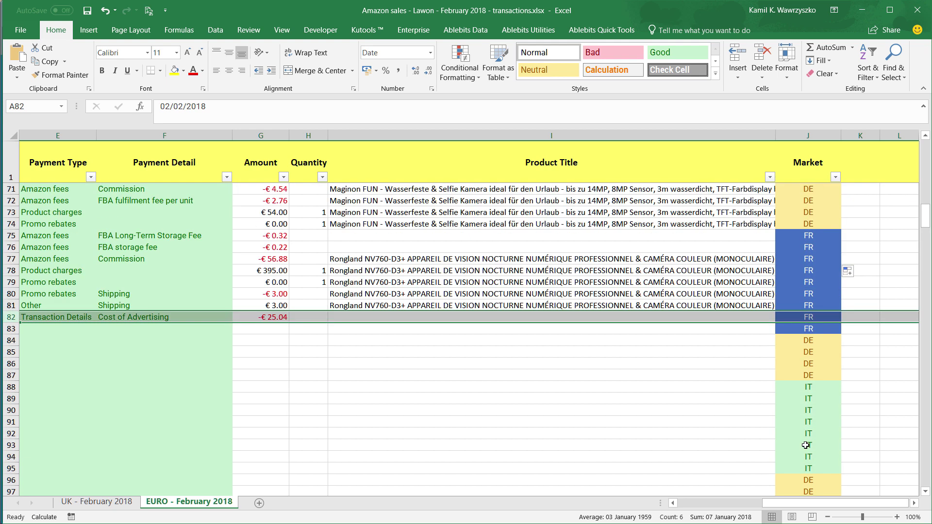
left_click(817, 390)
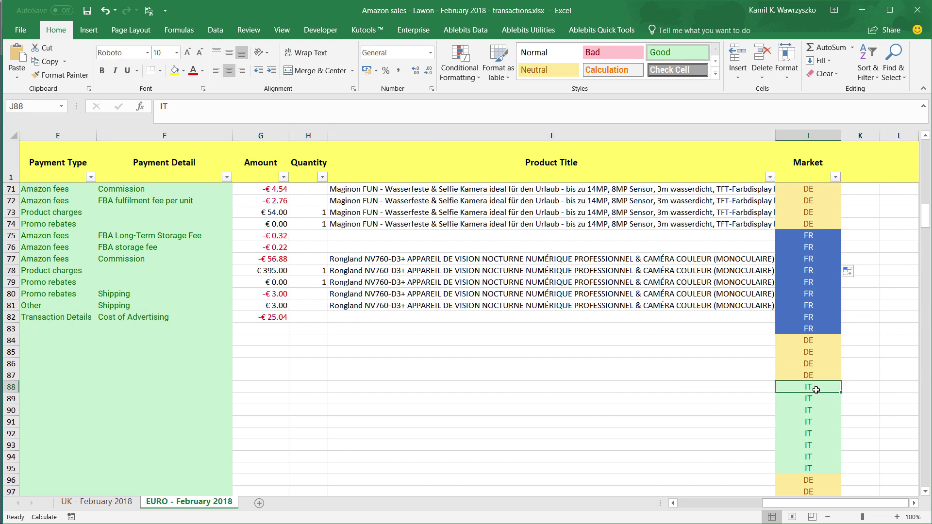
left_click_drag(841, 393, 831, 330)
Step: Close the Notepad report and switch Seller Central to the amazon.it marketplace
key("alt+Tab")
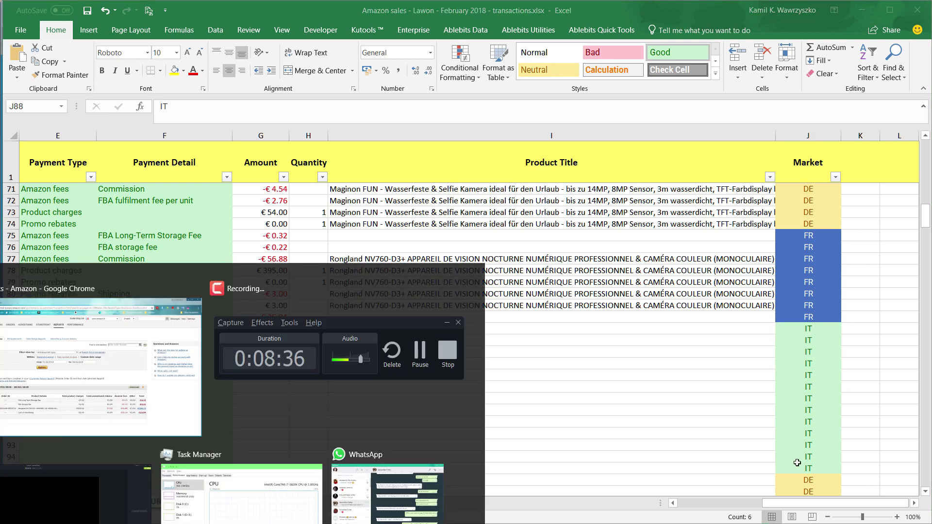
left_click(620, 35)
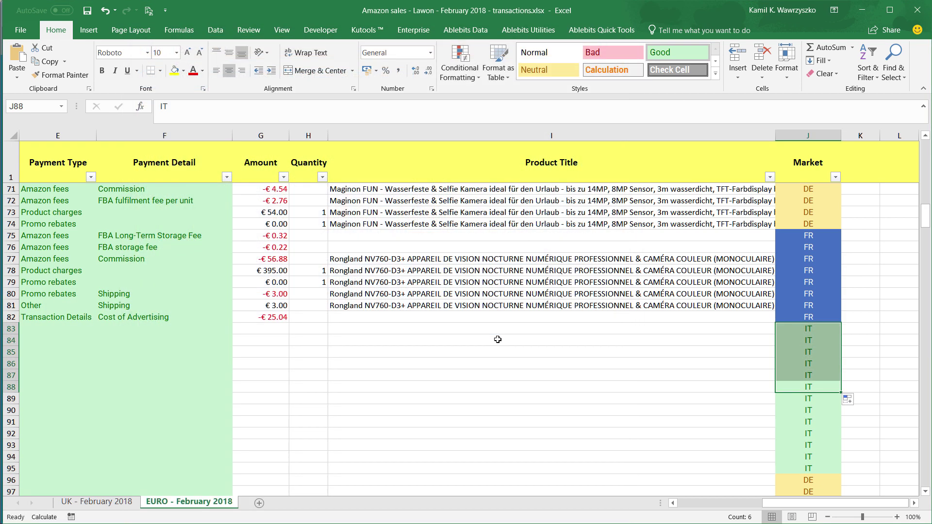
key("alt+Tab")
left_click(569, 79)
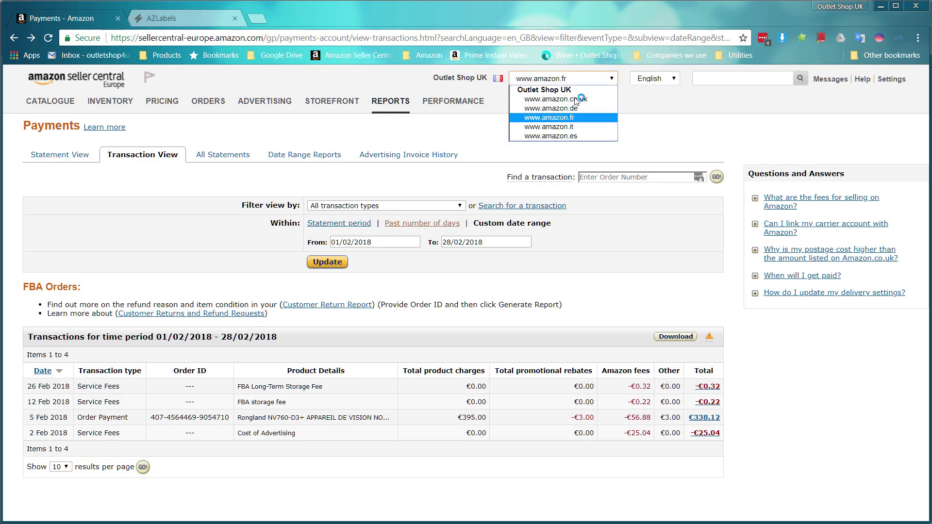
left_click(578, 132)
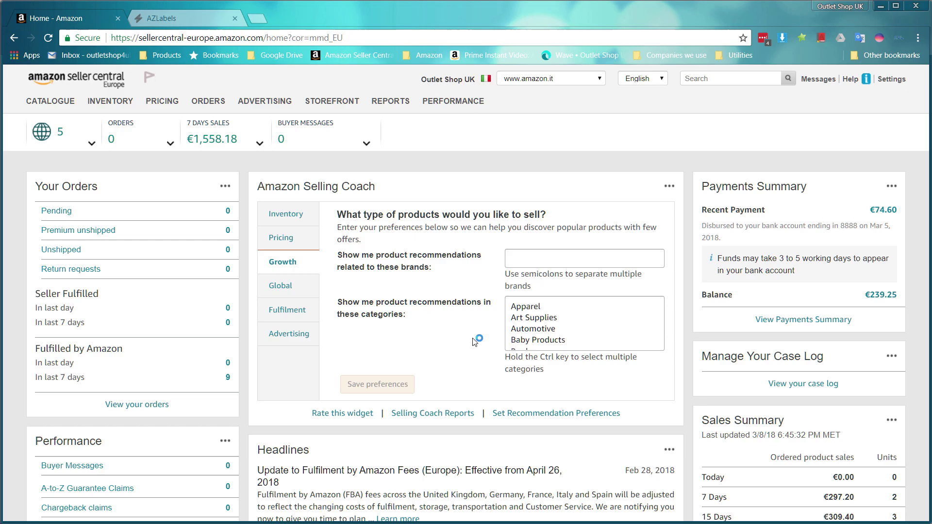
key("alt+Tab")
Step: Select the Transaction type through Amount cells D2:G359 on the EURO sheet
left_click(502, 444)
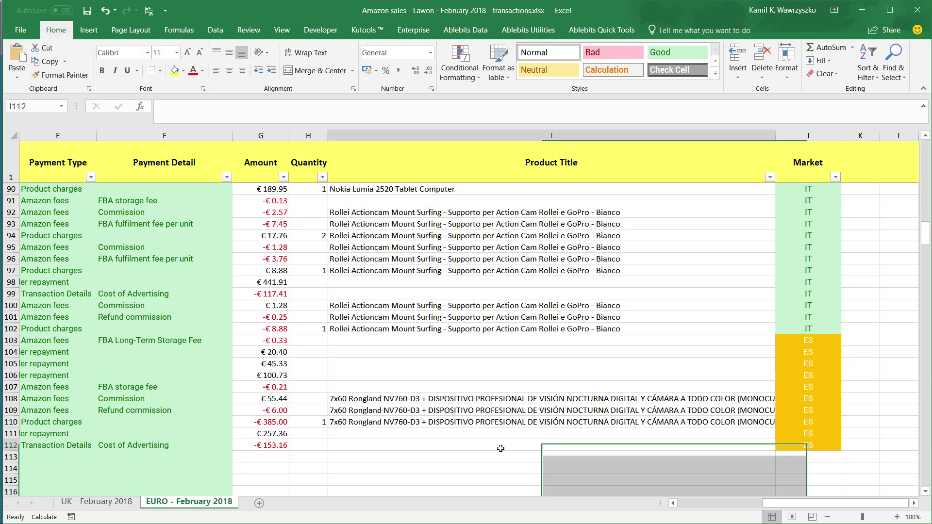
scroll(427, 440, "left", 3)
scroll(392, 437, "up", 20)
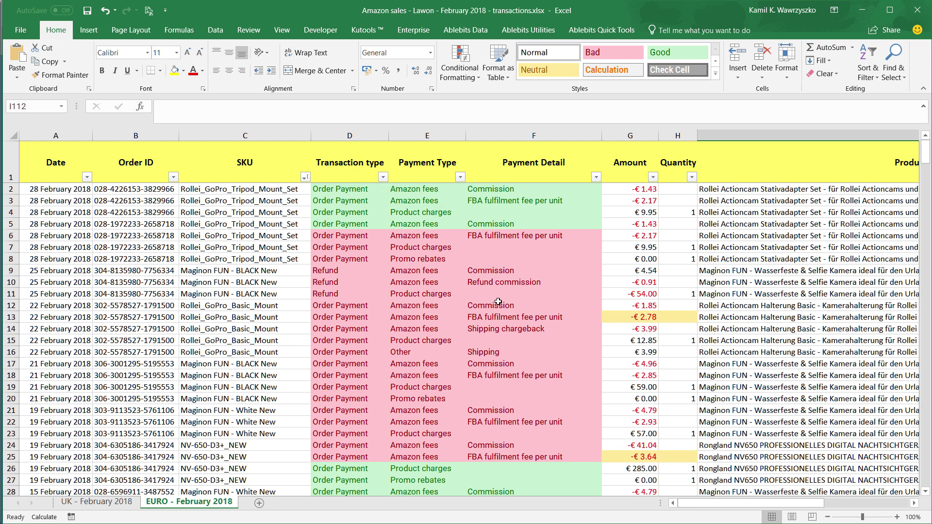
scroll(499, 302, "down", 9)
scroll(499, 302, "up", 9)
left_click_drag(357, 192, 651, 286)
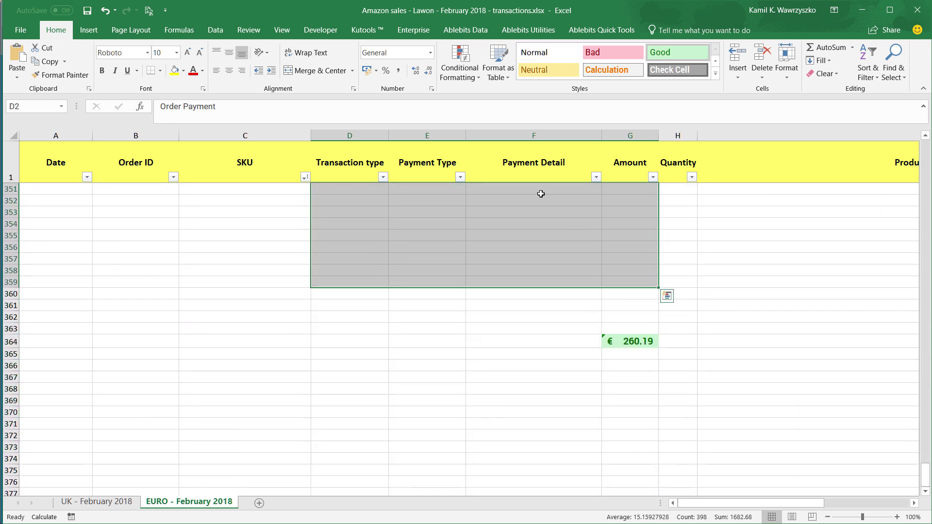
Step: Reset the selection to Normal style, then shade the Refund rows' columns D–F with Bad style
left_click(548, 52)
scroll(551, 285, "up", 20)
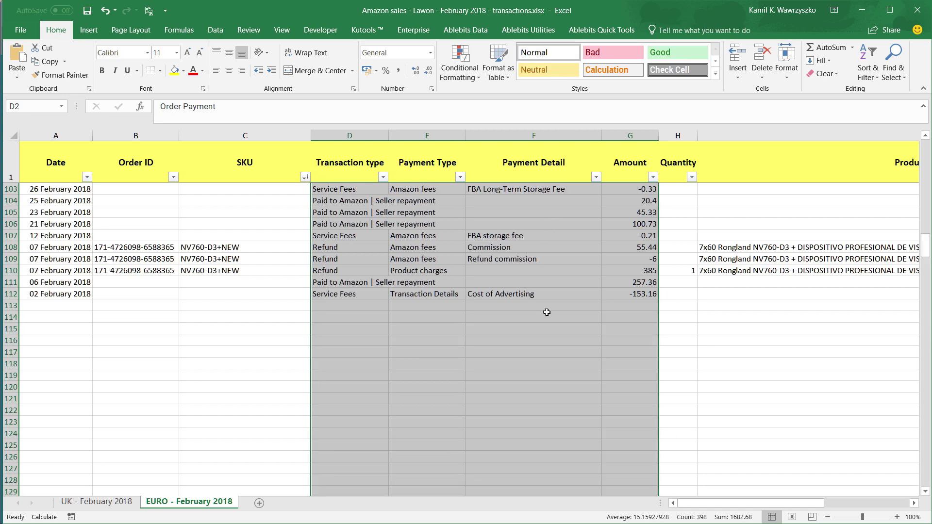
scroll(547, 313, "up", 20)
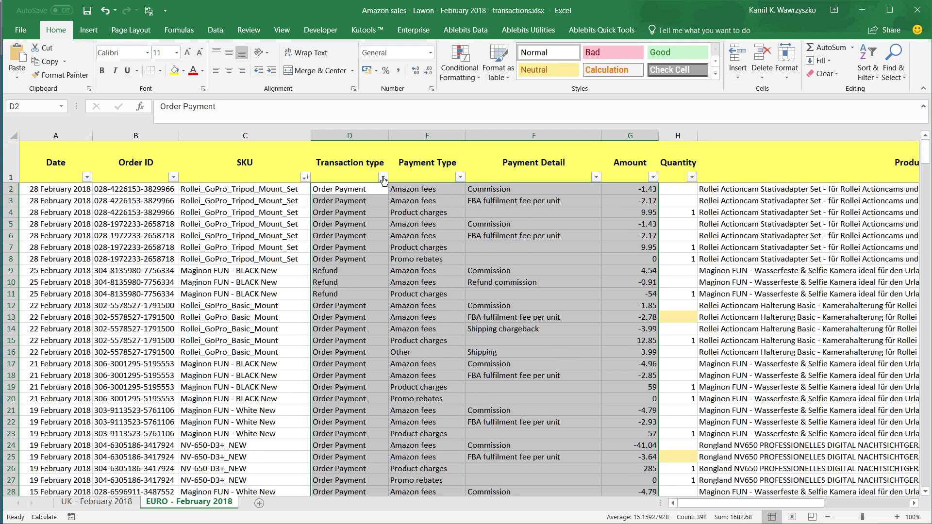
left_click(384, 178)
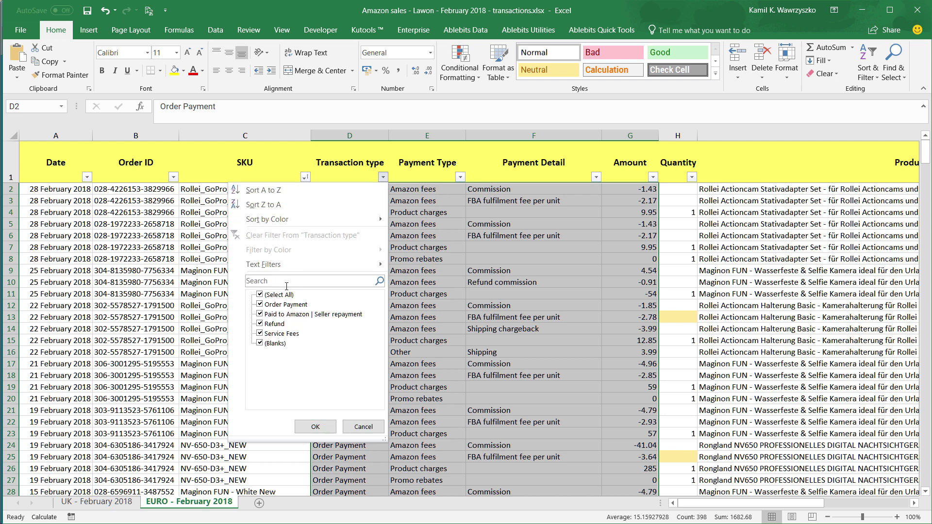
left_click(265, 296)
left_click(261, 323)
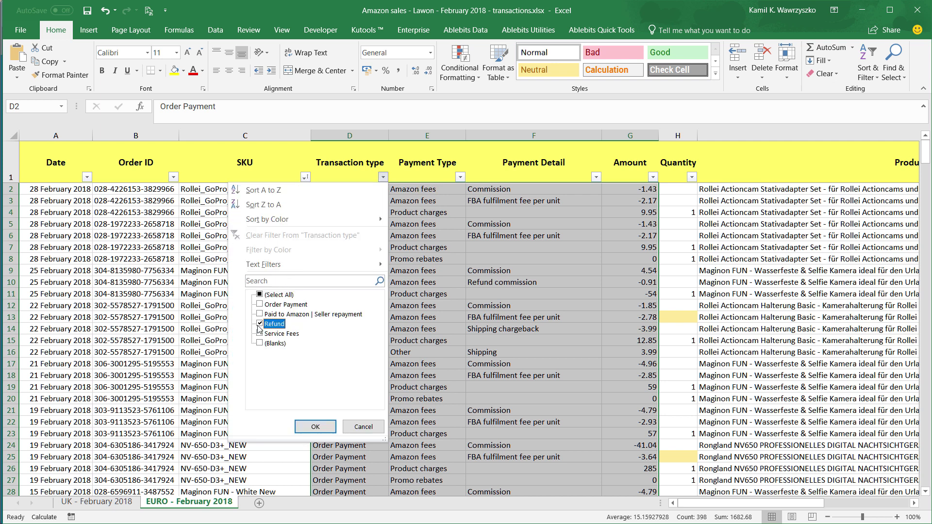
left_click(321, 427)
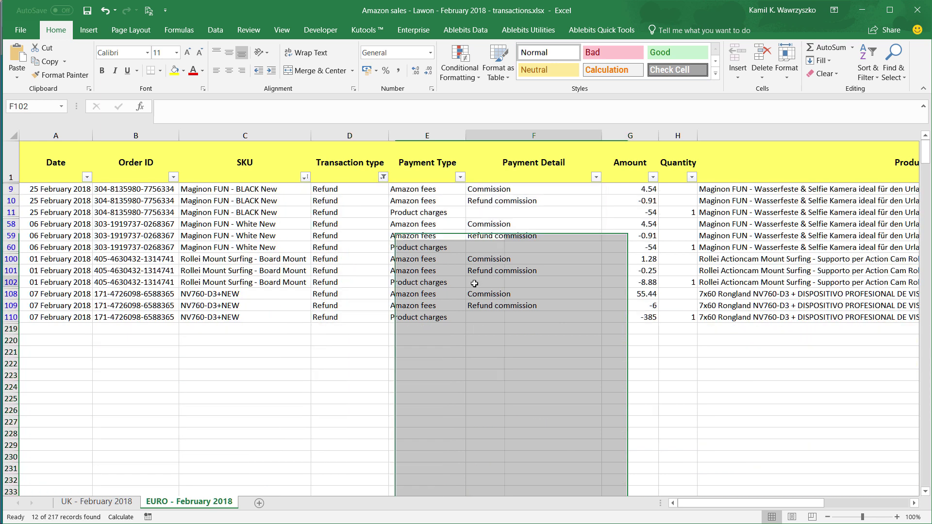
left_click_drag(350, 189, 563, 316)
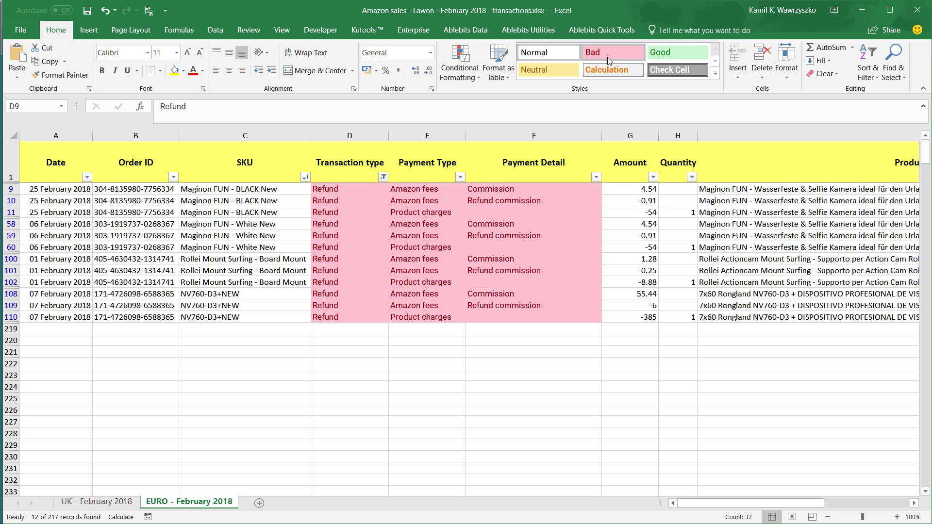
left_click(607, 57)
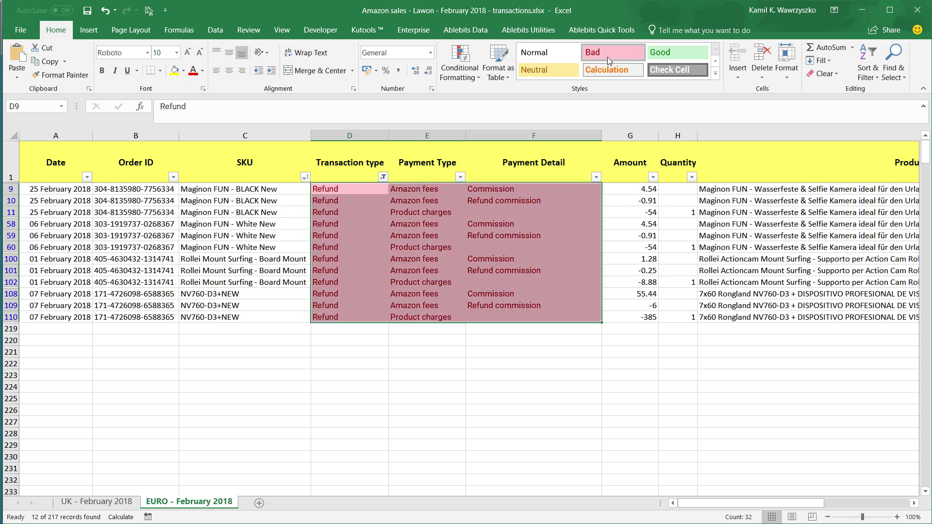
Step: Change the Transaction type filter to show only Order Payment rows
left_click(383, 176)
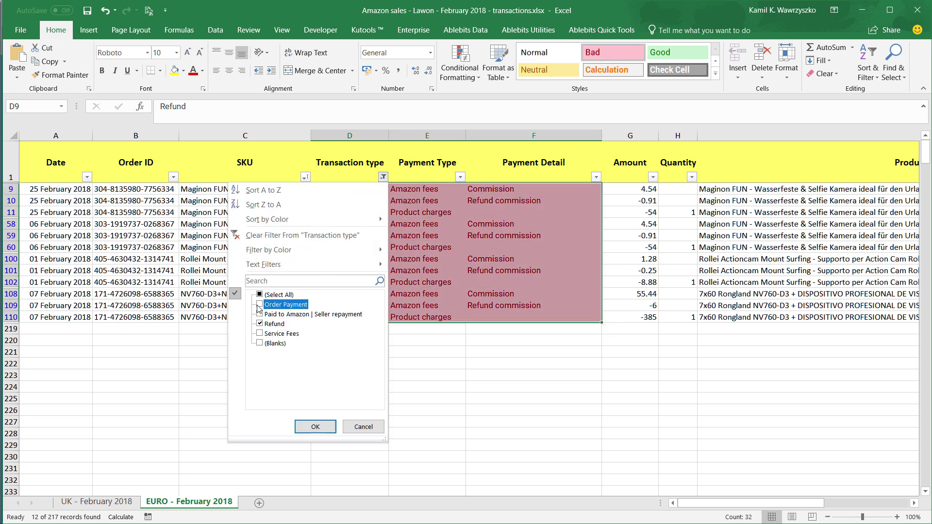
left_click(263, 325)
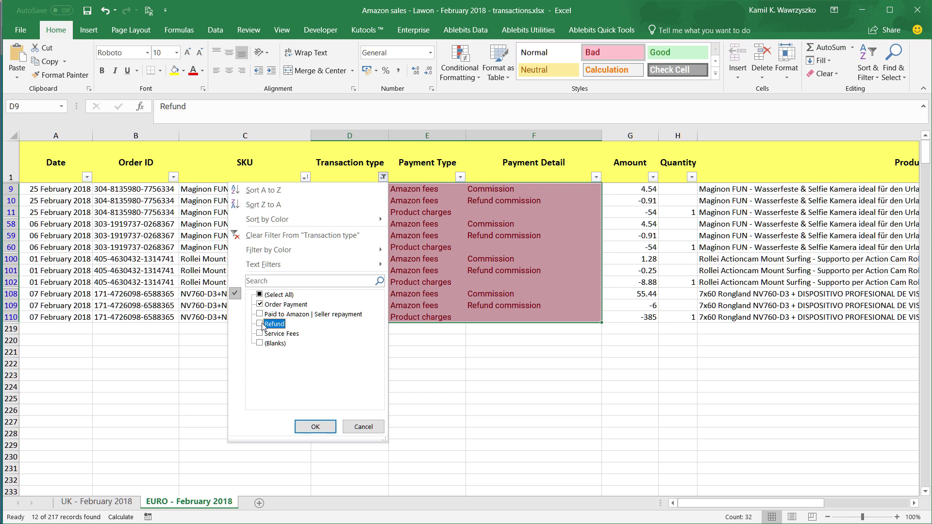
left_click(315, 426)
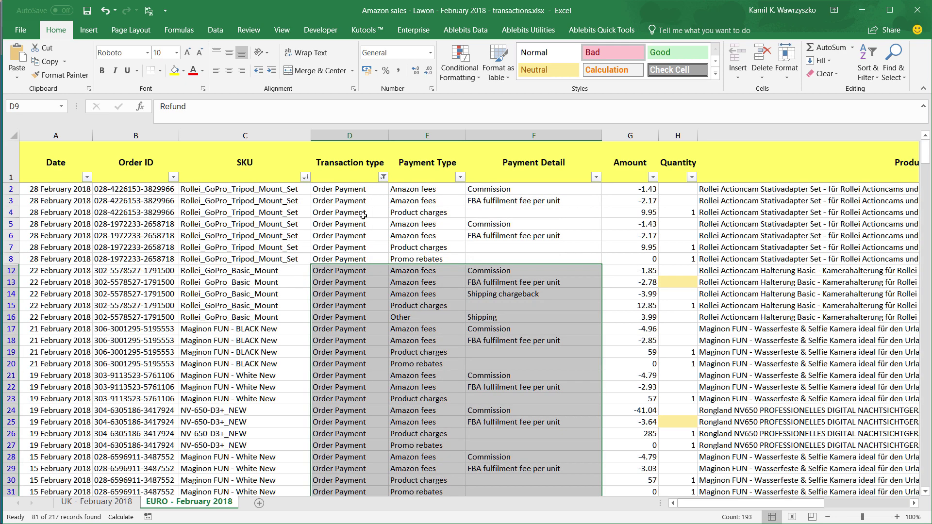
Step: Style the EURO Order Payment rows' columns D–F as Good (green)
left_click_drag(356, 192, 510, 479)
left_click(543, 70)
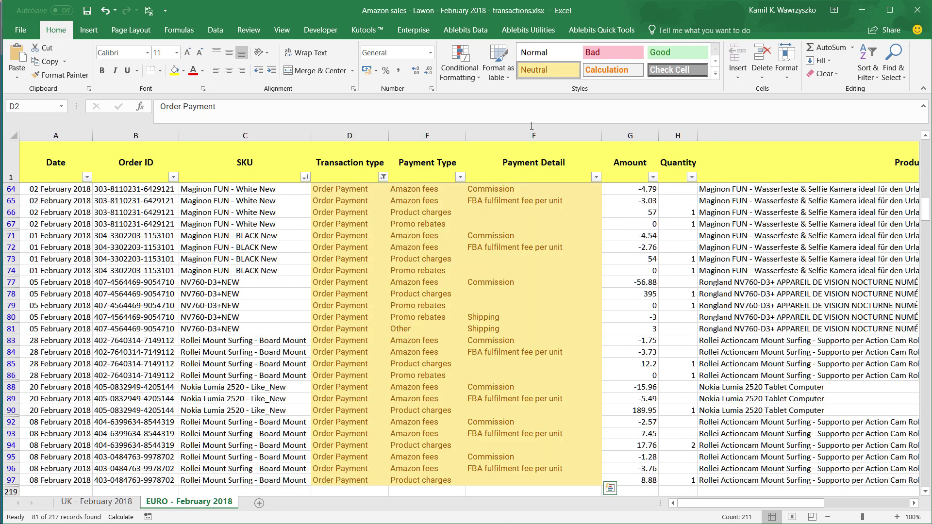
scroll(479, 271, "up", 10)
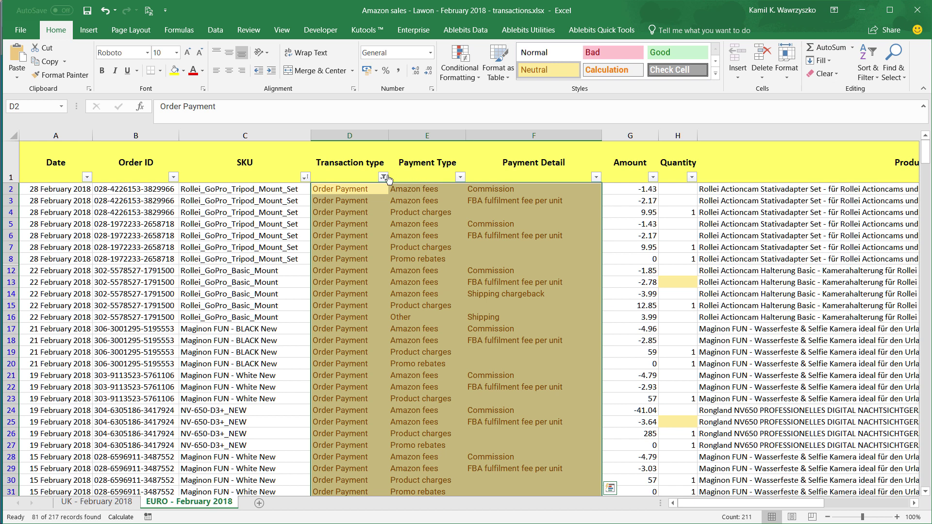
left_click(383, 177)
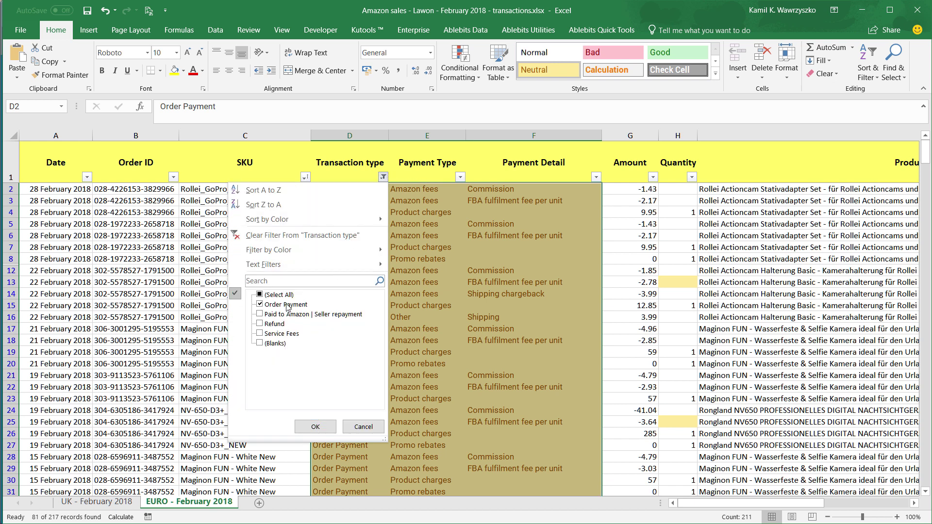
left_click(671, 51)
left_click(671, 51)
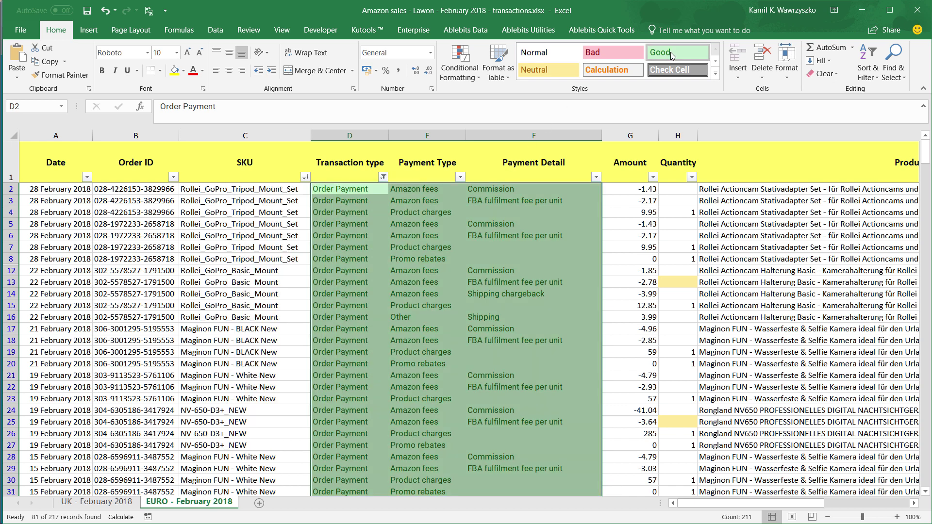
Step: Filter the EURO sheet to Service Fees and style those D–F cells Neutral
left_click(384, 178)
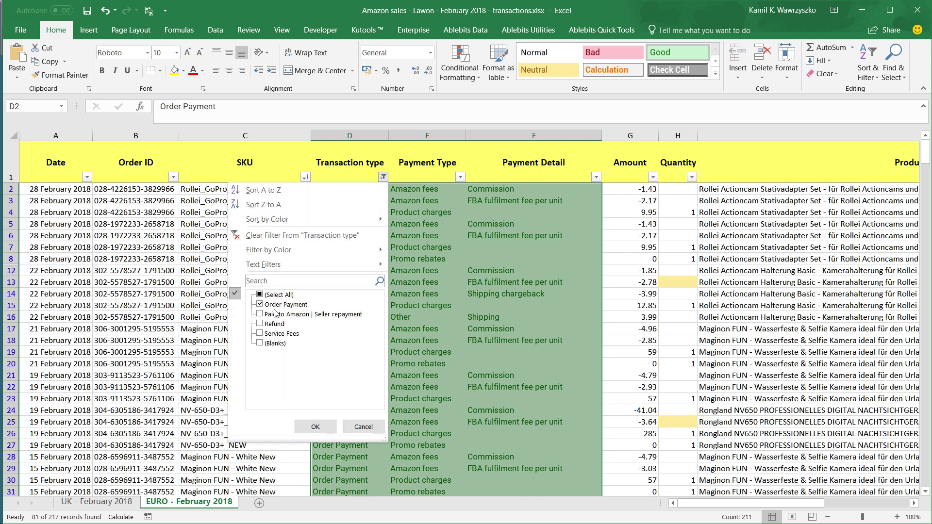
left_click(262, 297)
left_click(260, 334)
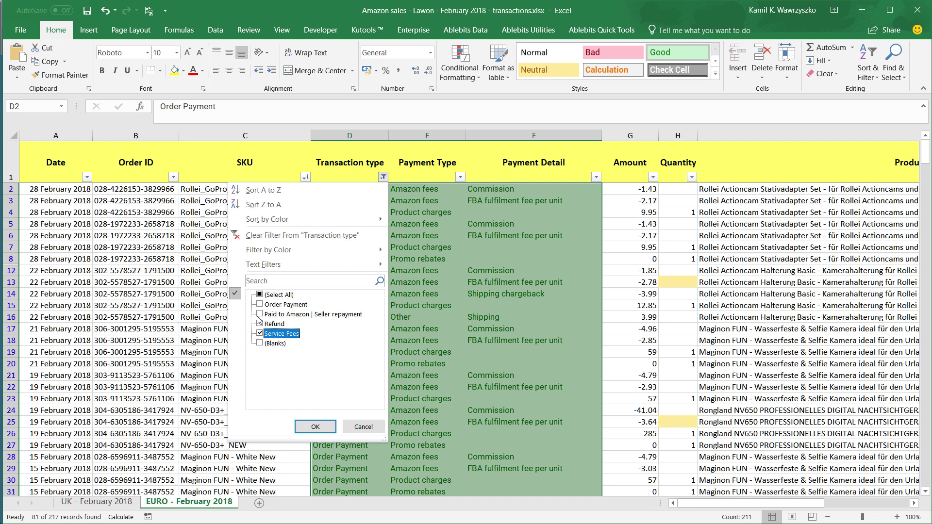
left_click(315, 427)
left_click_drag(360, 192, 569, 330)
left_click(550, 69)
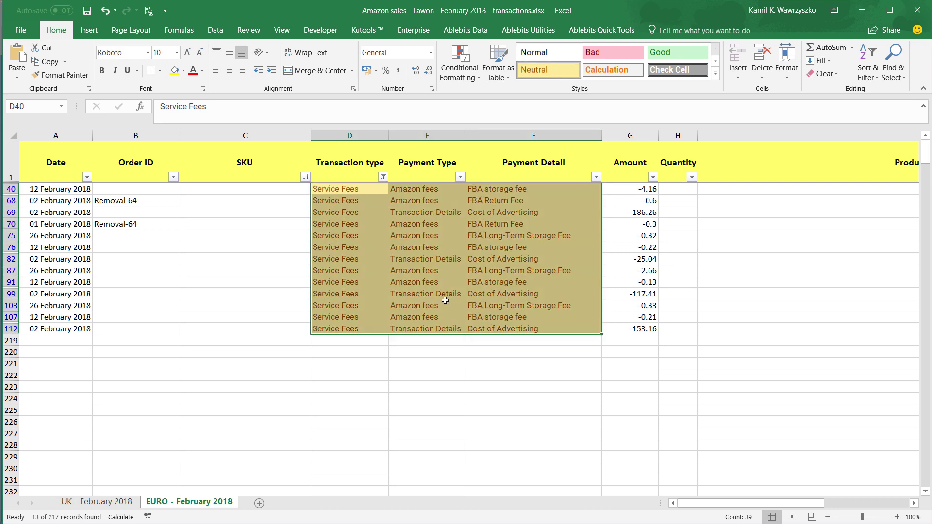
Step: On the UK sheet, filter to Service Fees and style those D–F cells Neutral
left_click(96, 501)
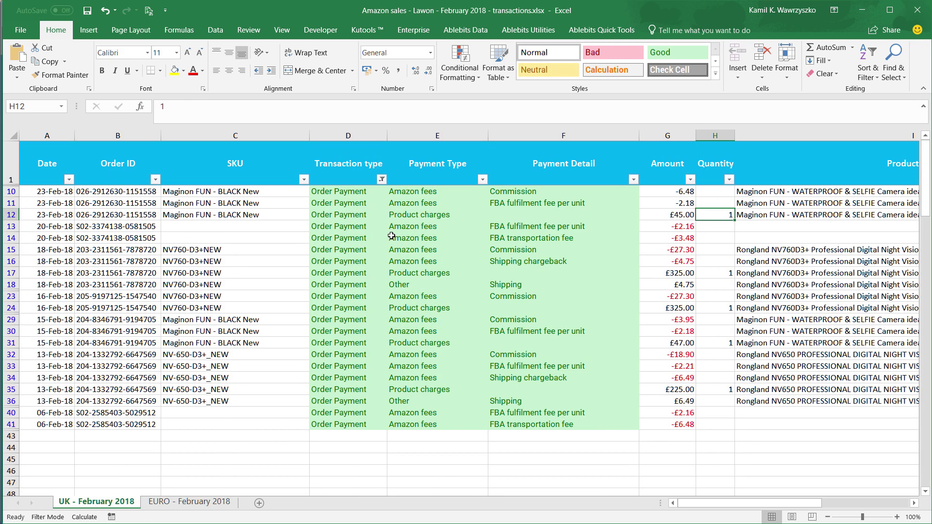
left_click(381, 180)
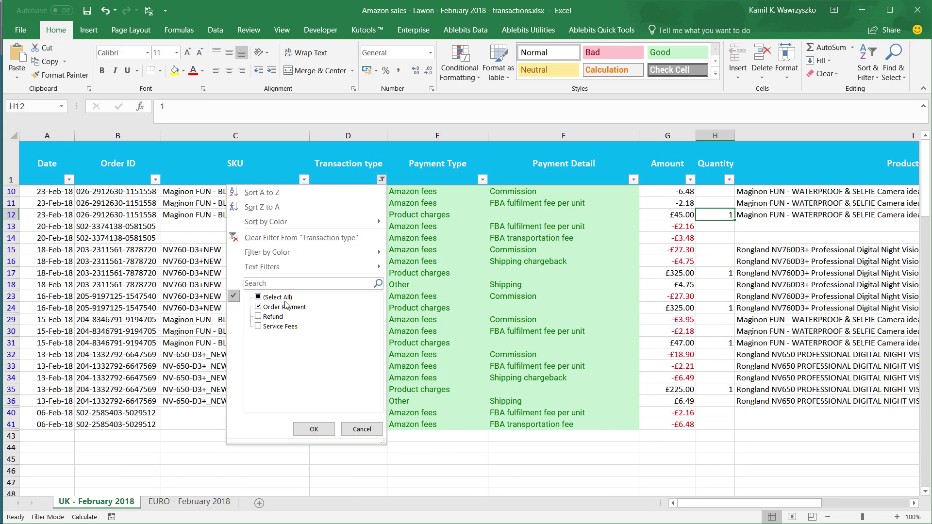
left_click(259, 307)
left_click(259, 326)
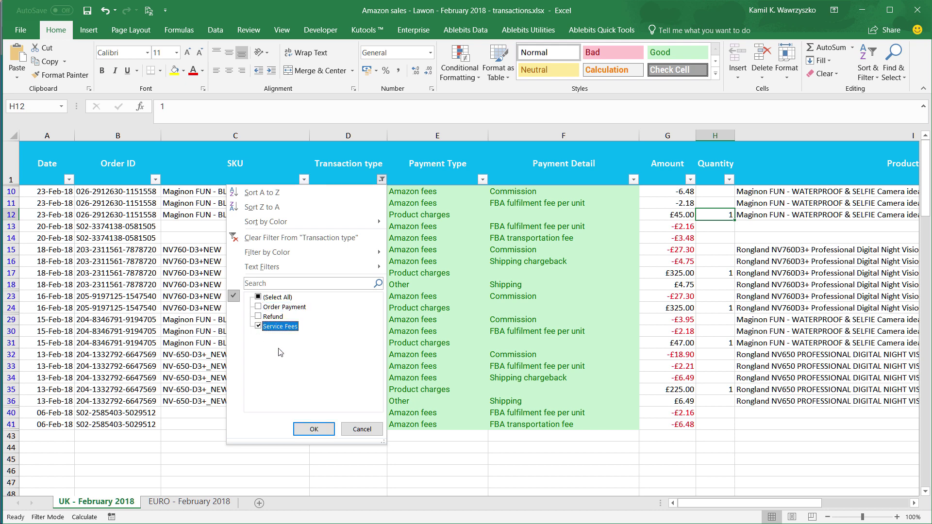
left_click(311, 430)
left_click_drag(350, 193, 558, 323)
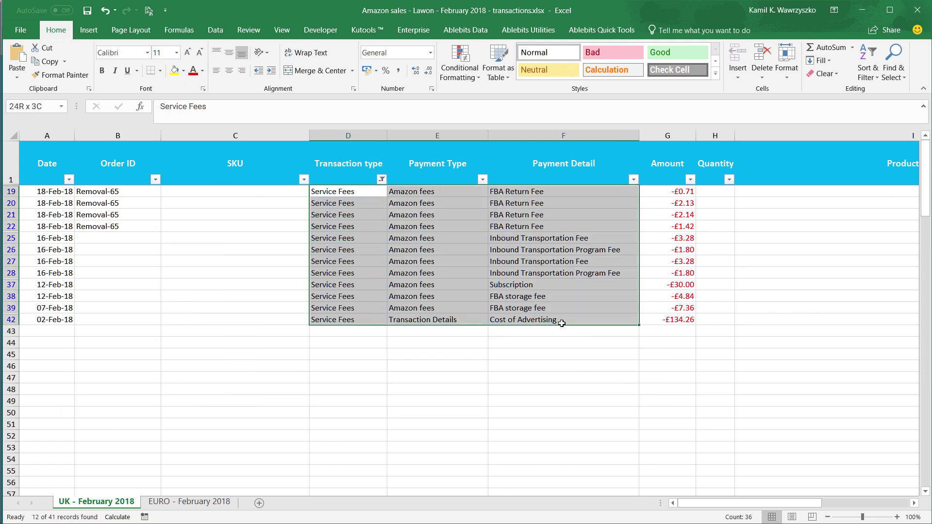
left_click(555, 75)
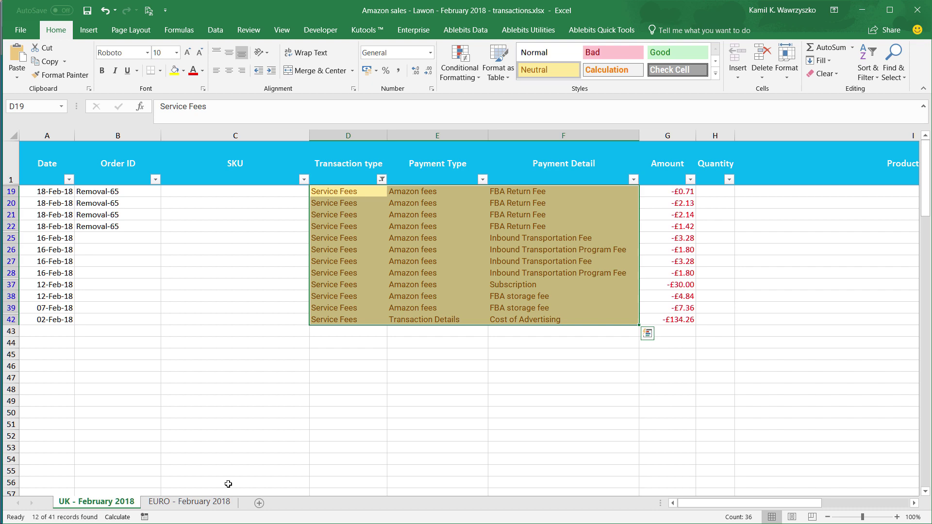
left_click(204, 504)
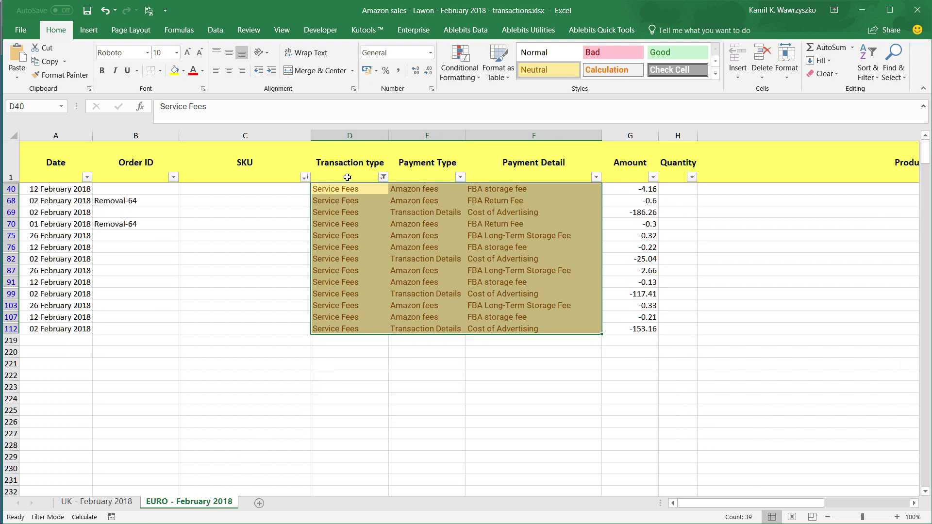
Step: Filter to Paid to Amazon | Seller repayment rows and apply the Note cell style
left_click(384, 177)
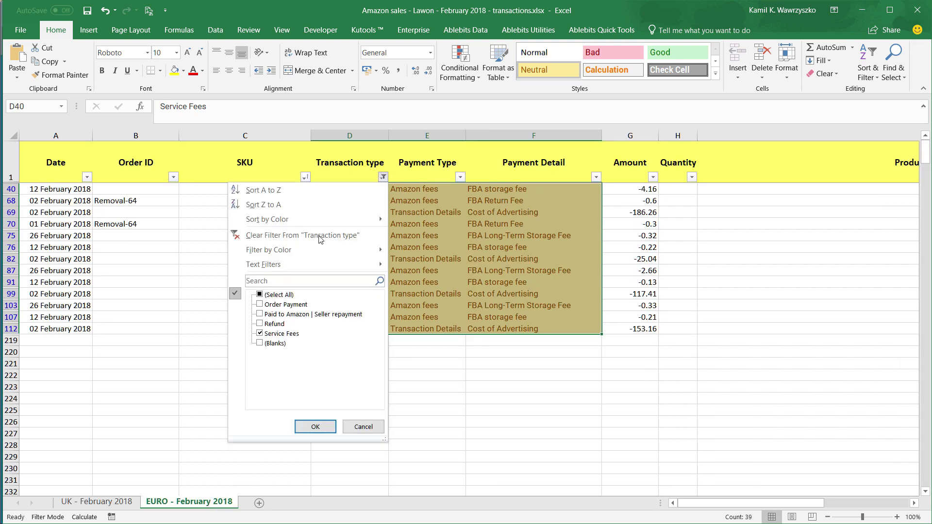
left_click(262, 334)
left_click(261, 314)
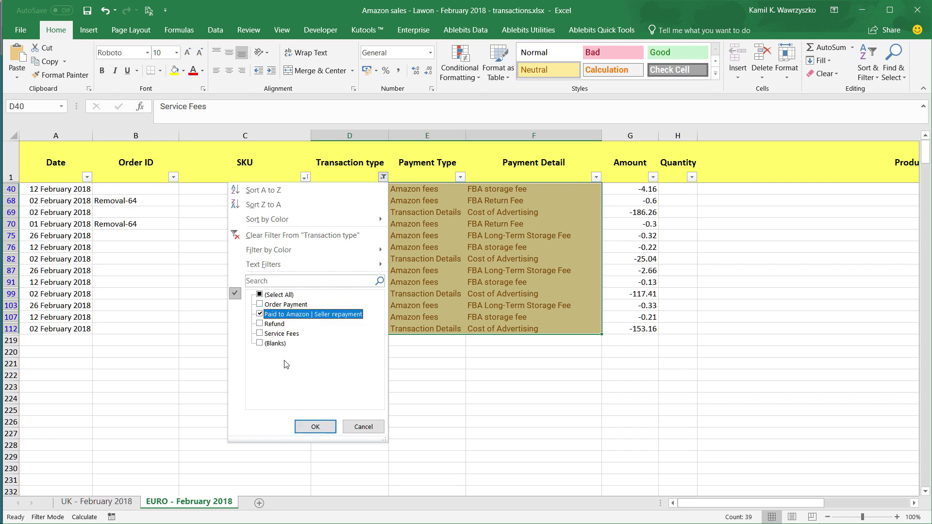
left_click(315, 427)
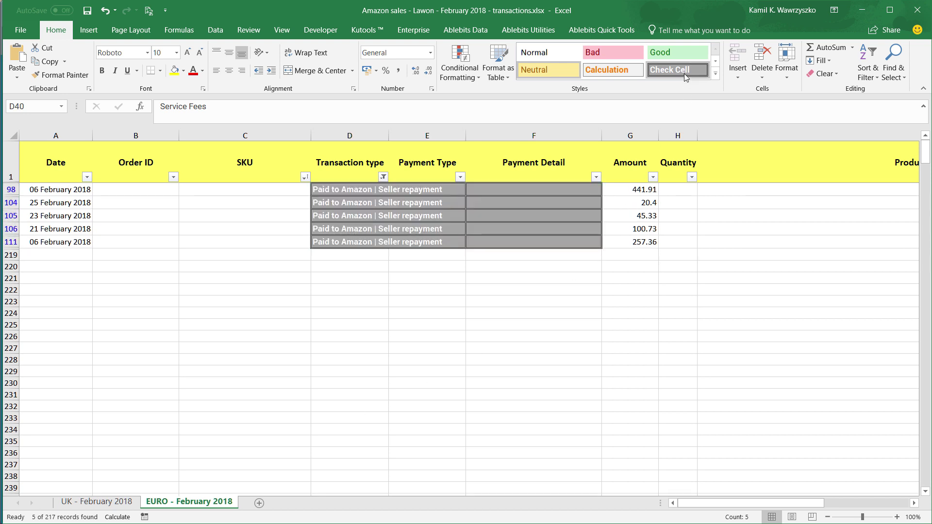
left_click(716, 73)
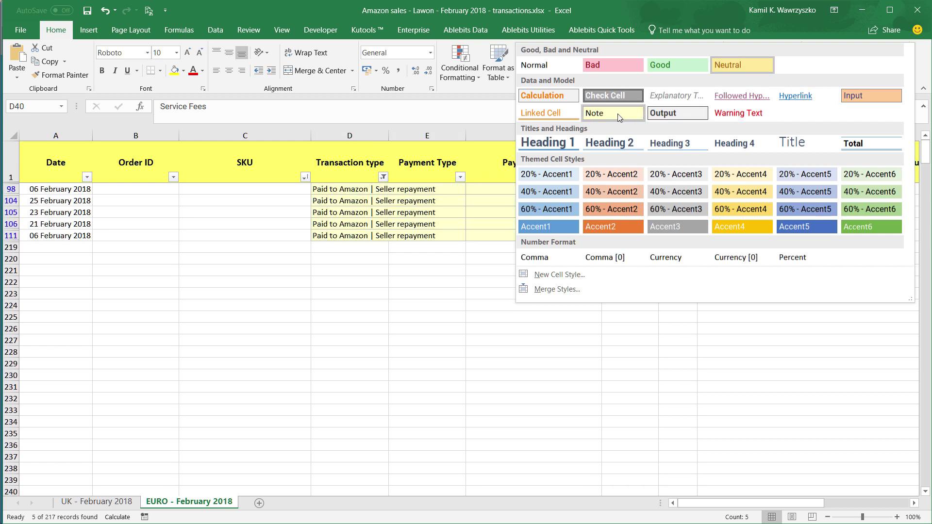
left_click(620, 116)
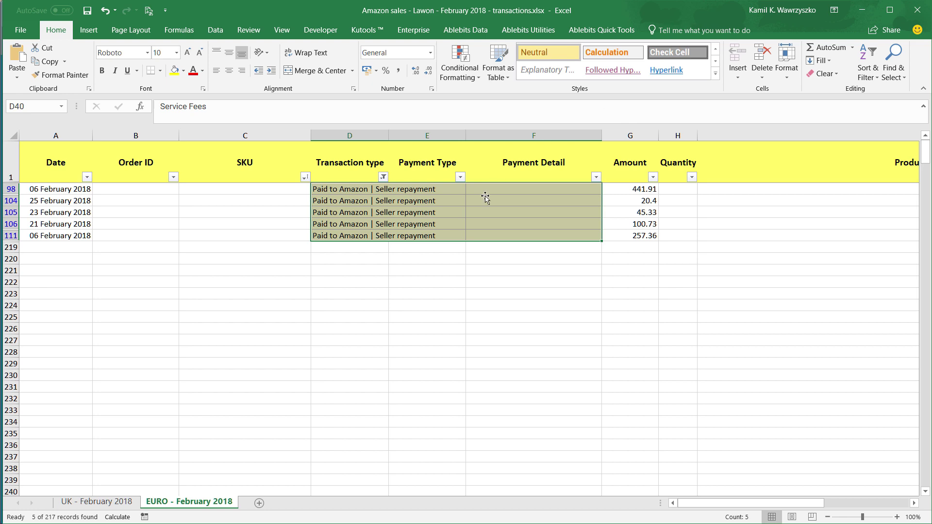
Step: Clear the Transaction type filter to show all transactions again
left_click(425, 248)
left_click(383, 177)
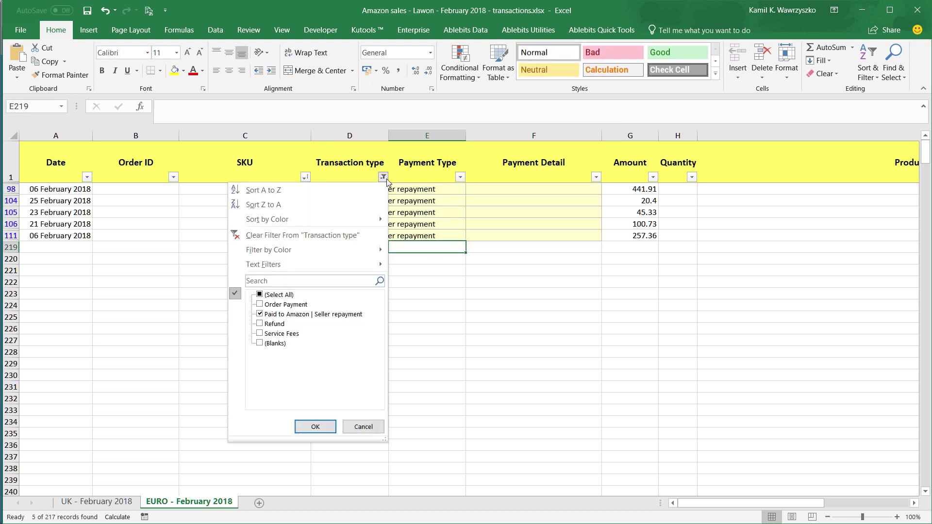
left_click(308, 237)
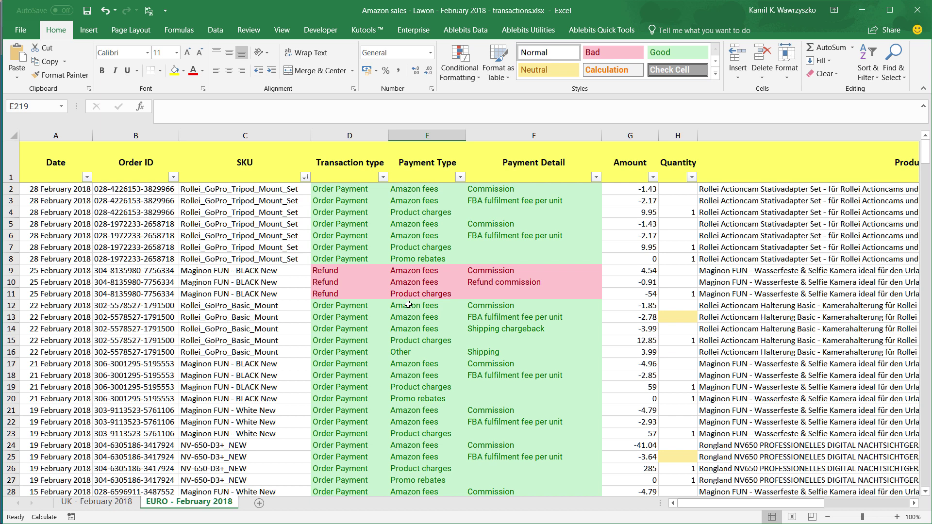
Step: Filter the Payment Type column to show only Promo rebates
left_click(460, 178)
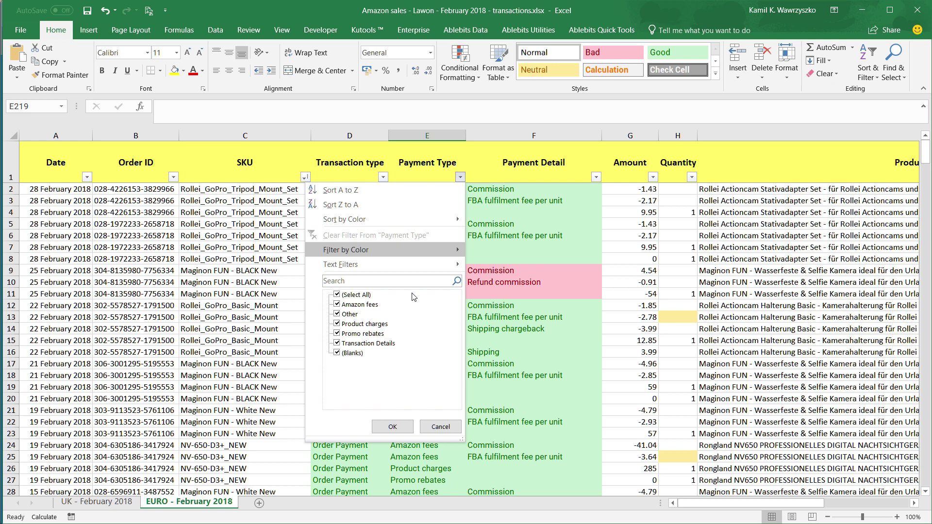
left_click(357, 297)
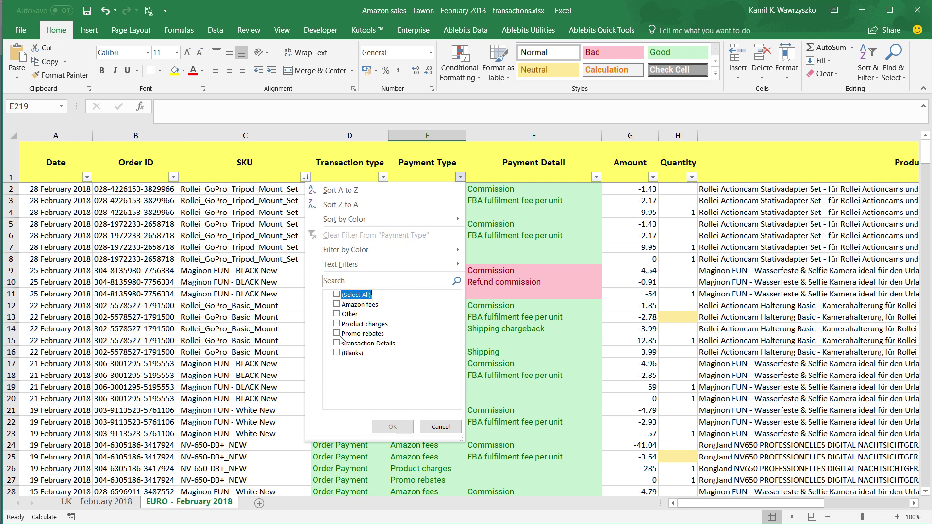
left_click(340, 335)
left_click(391, 427)
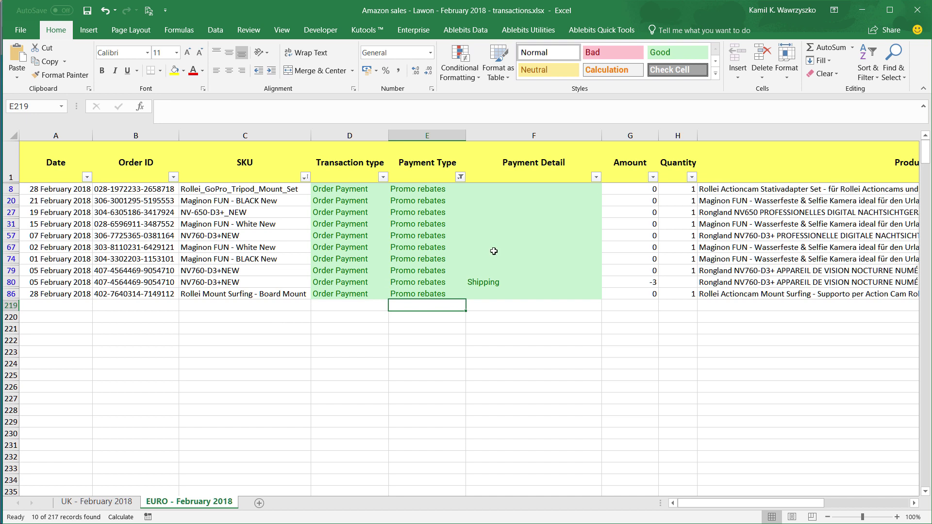
Step: Select the zero-amount Promo rebates rows, excluding the -3 rebate in row 80
left_click_drag(638, 190, 630, 293)
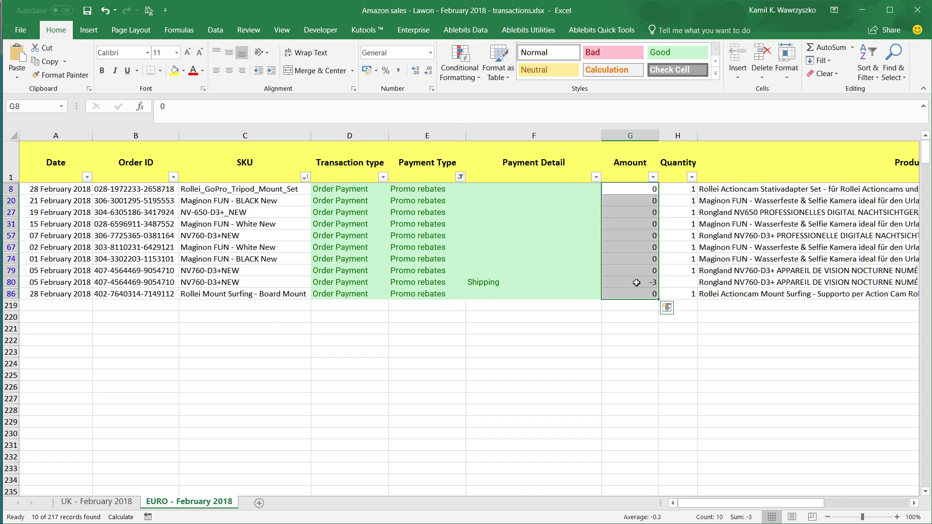
left_click(636, 283)
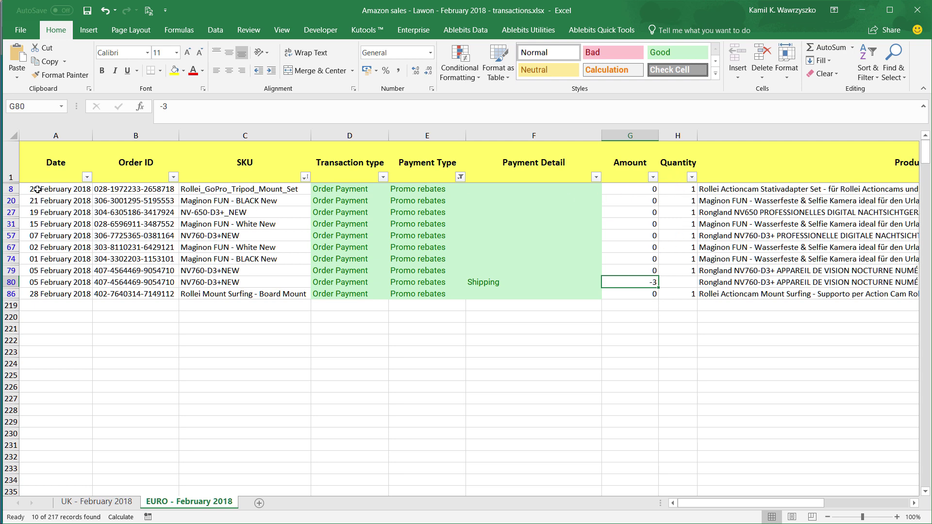
left_click_drag(15, 189, 4, 272)
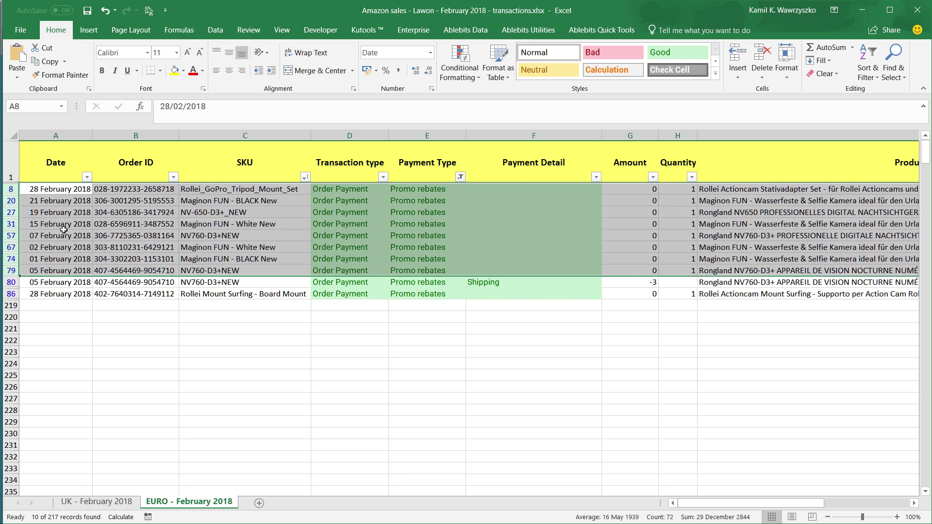
Step: Delete the eight selected zero-amount Promo rebates rows from the EURO sheet
right_click(13, 223)
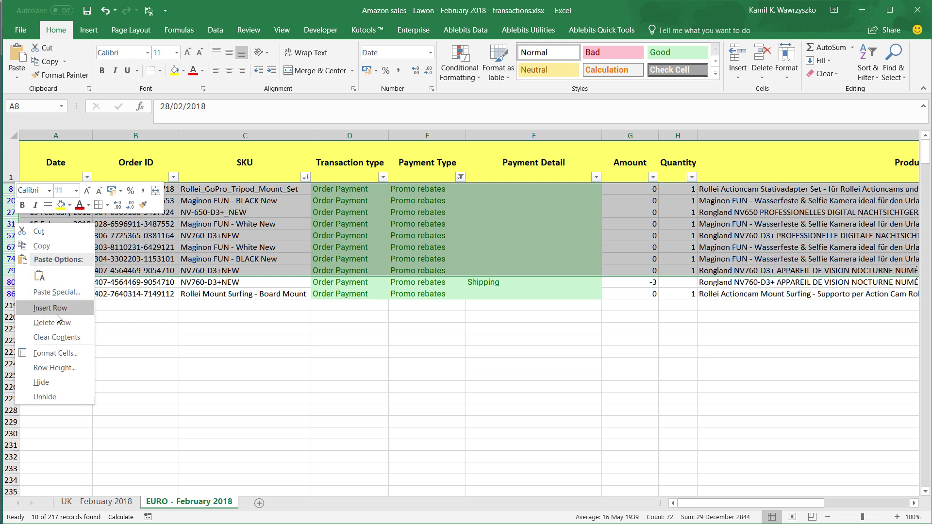
left_click(59, 322)
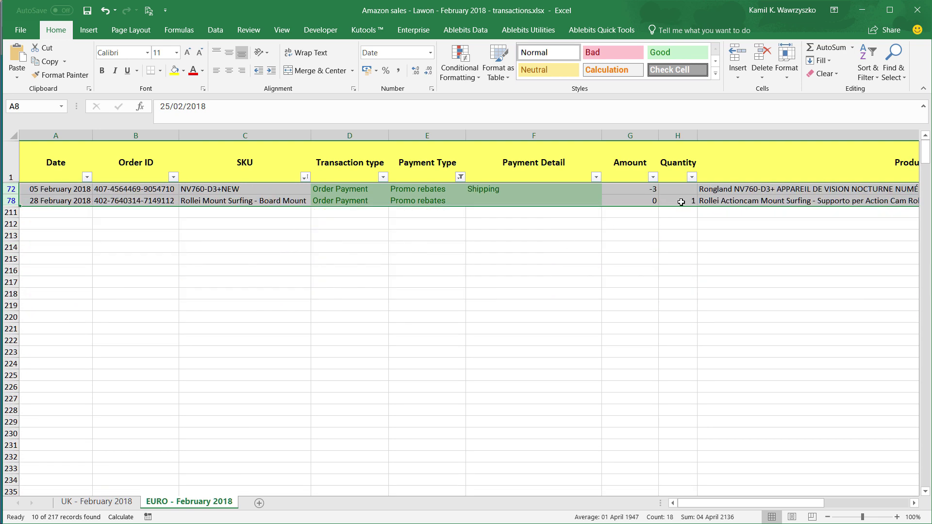
left_click(682, 202)
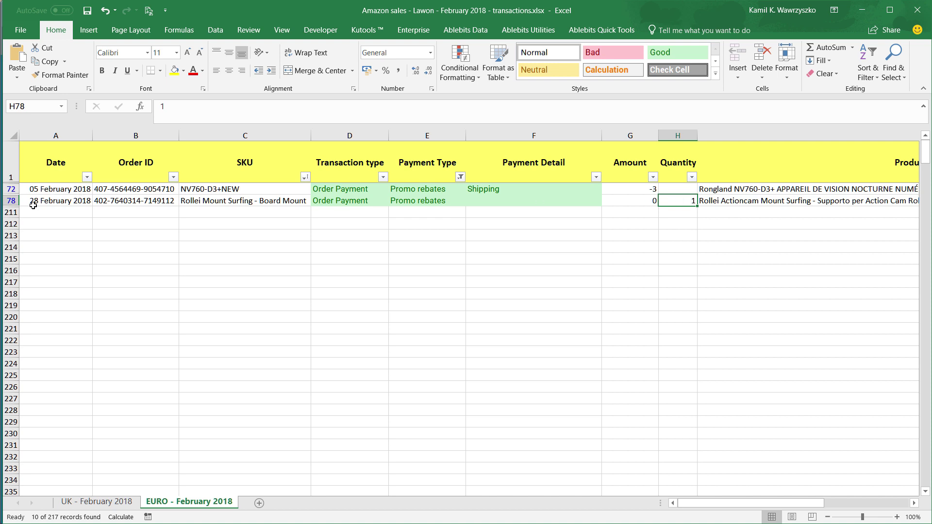
Step: Delete the remaining zero-amount row 78 and clear the Payment Type filter to show all transactions
left_click(9, 200)
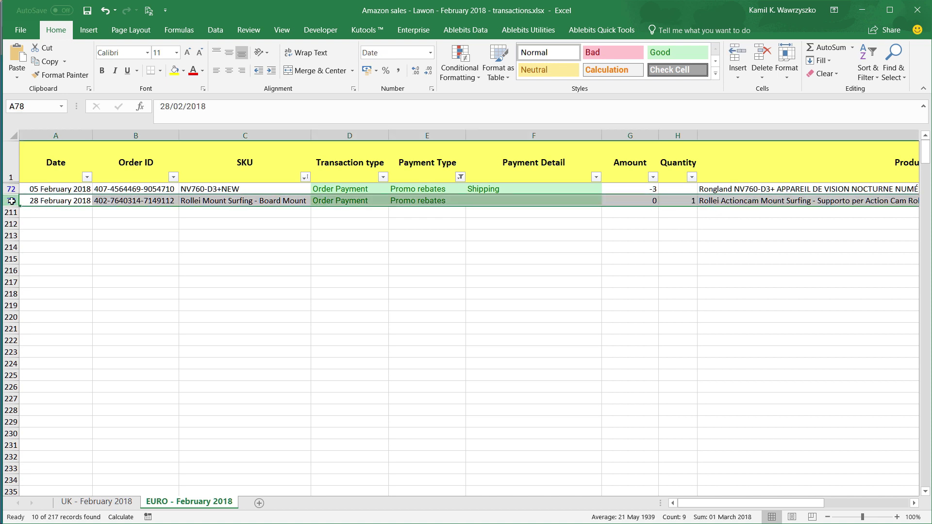
right_click(11, 201)
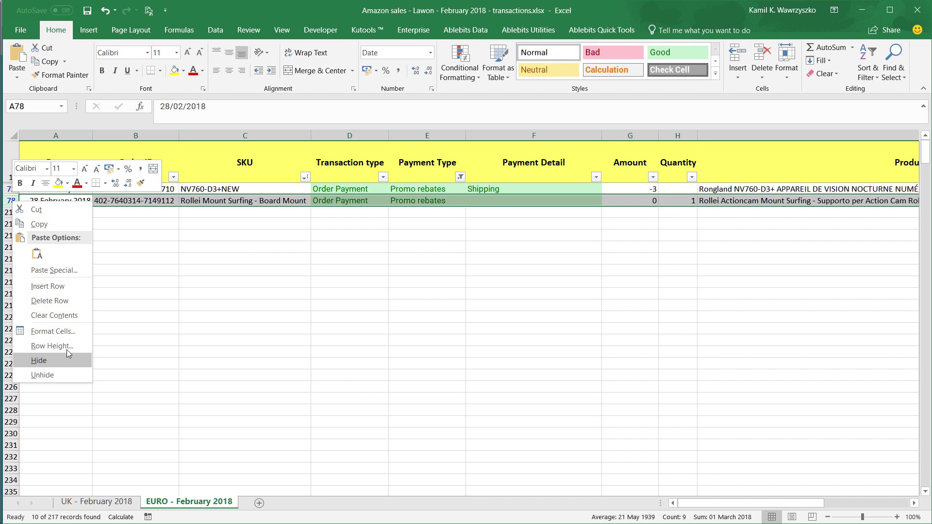
left_click(69, 301)
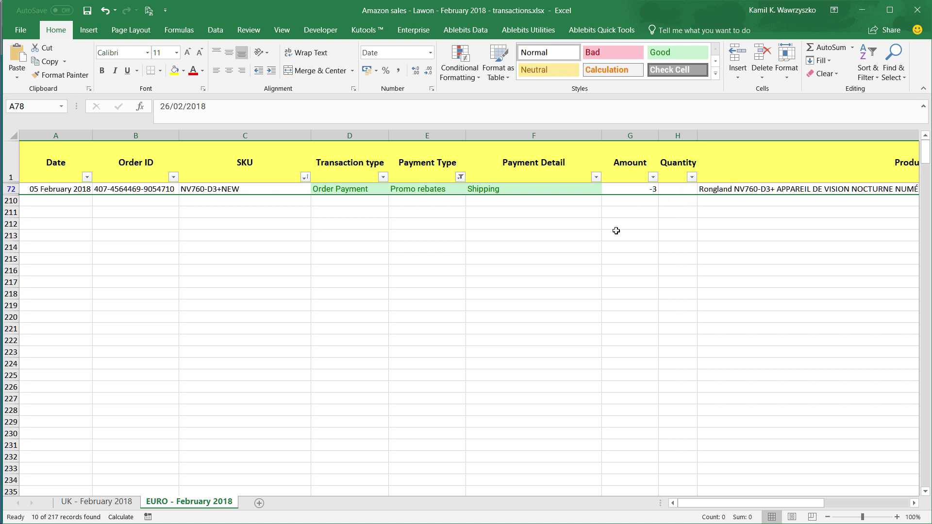
left_click(460, 177)
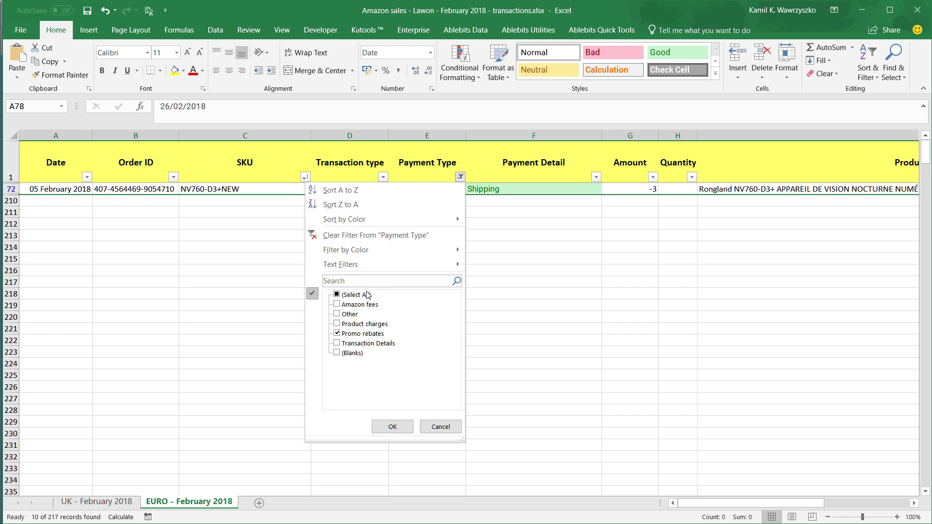
left_click(377, 235)
scroll(489, 309, "down", 20)
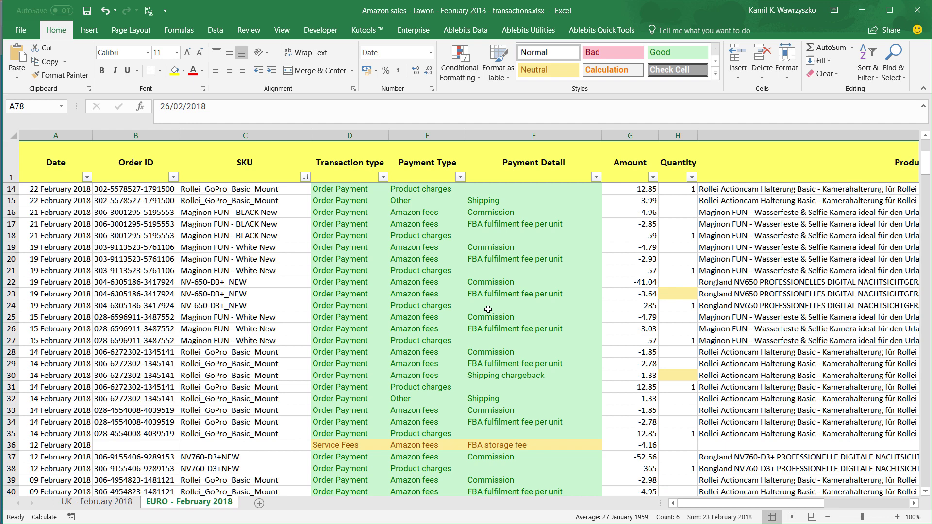
scroll(488, 310, "down", 4)
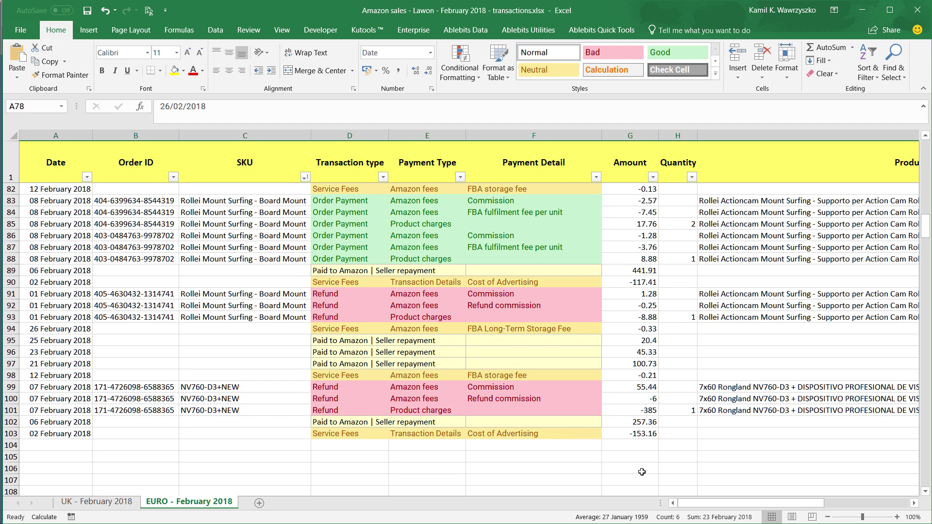
scroll(642, 472, "up", 20)
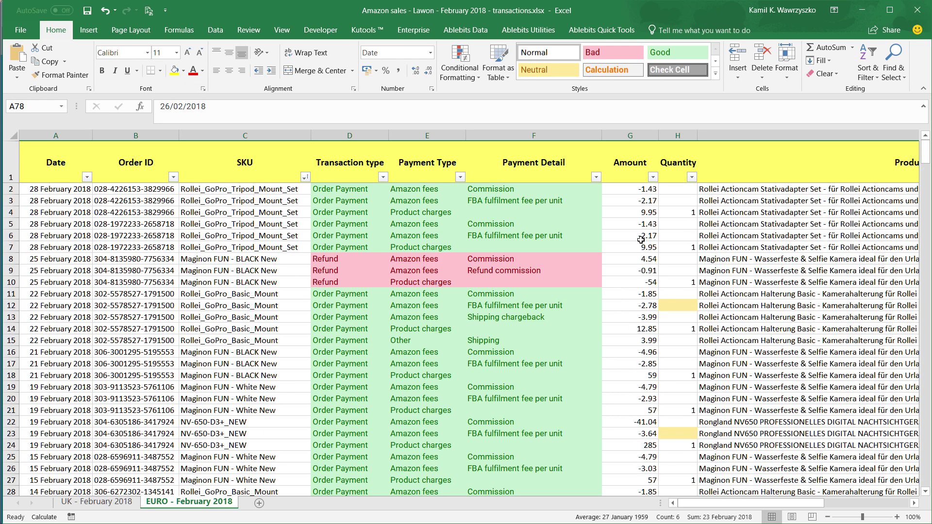
left_click(639, 214)
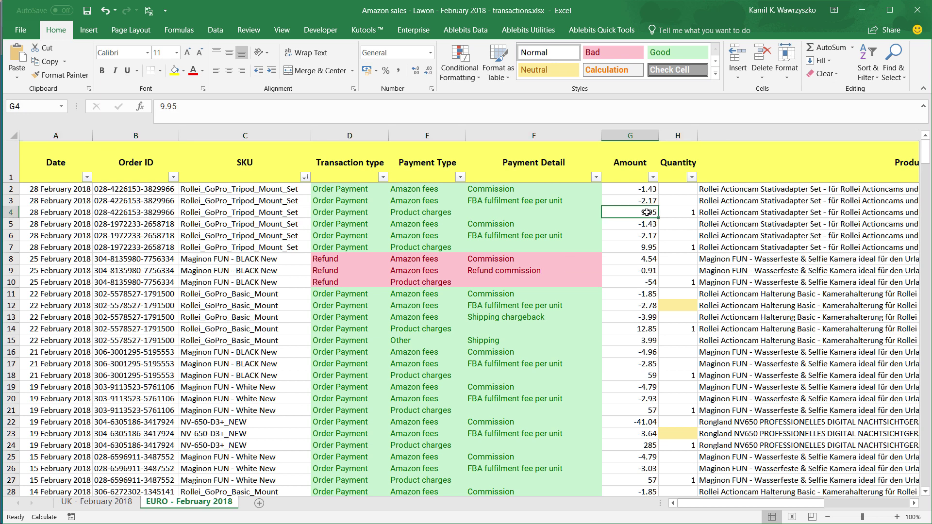
double_click(650, 213)
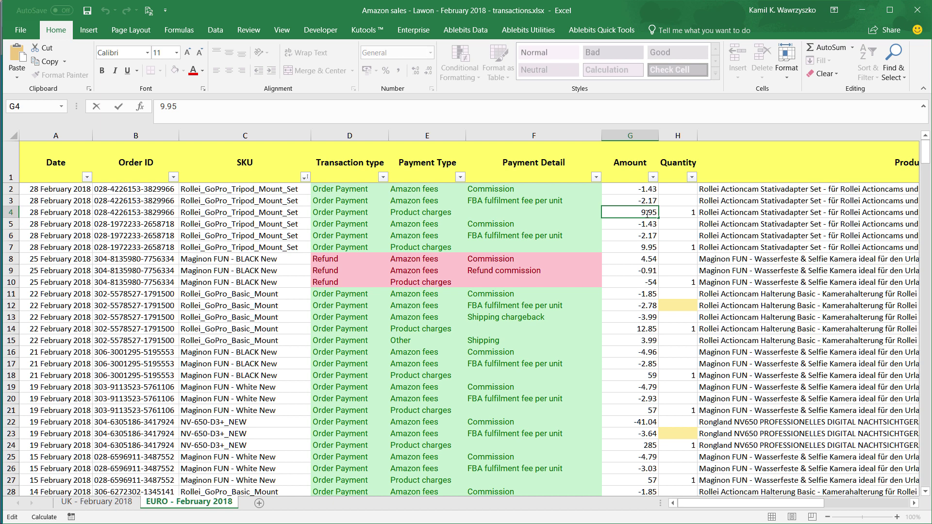
left_click(624, 231)
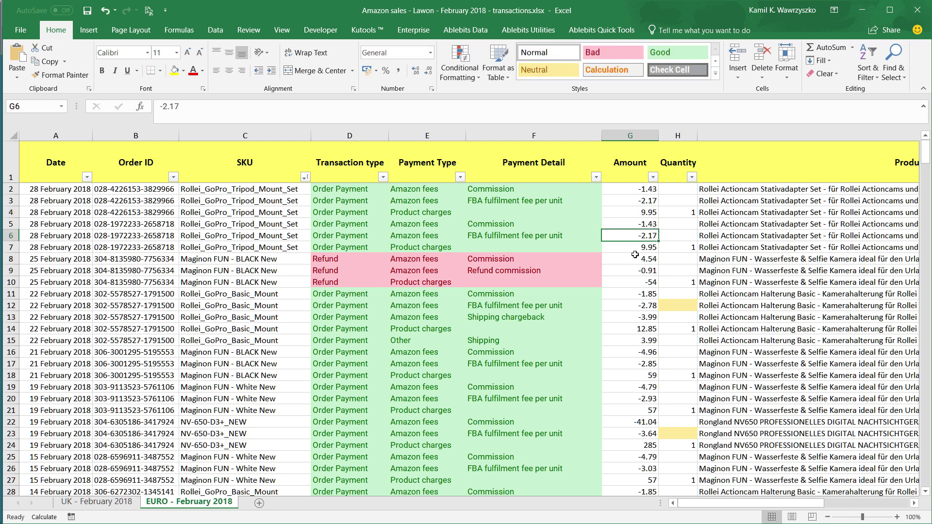
left_click(635, 250)
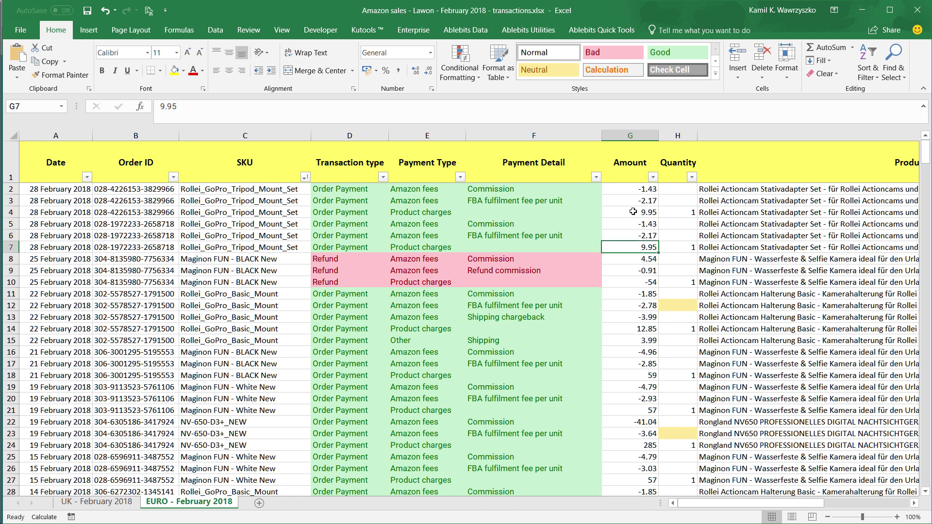
scroll(633, 212, "down", 5)
scroll(633, 212, "up", 5)
key("alt+Tab")
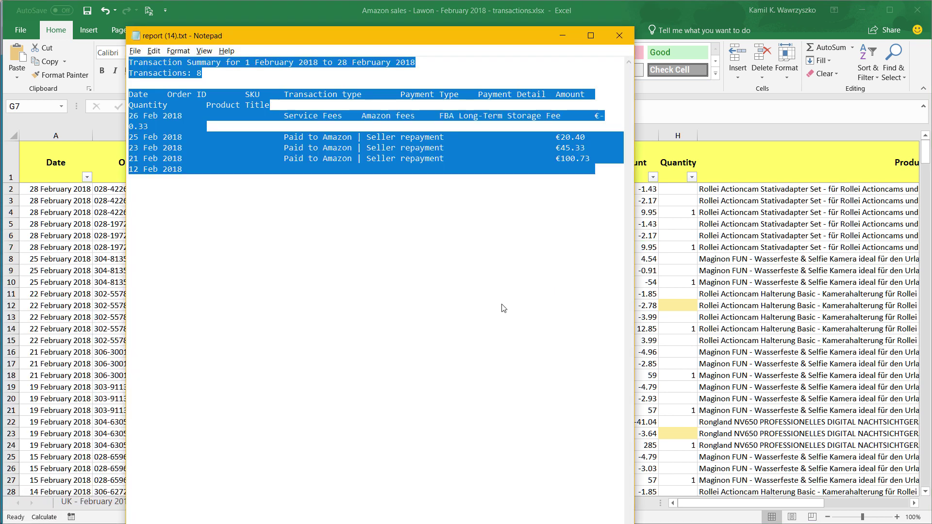
key("ctrl+v")
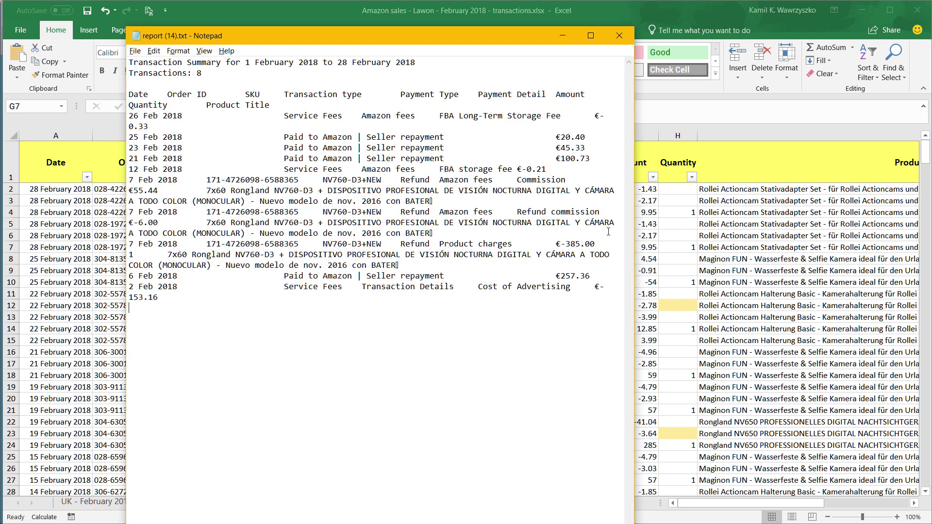
left_click_drag(593, 156, 558, 137)
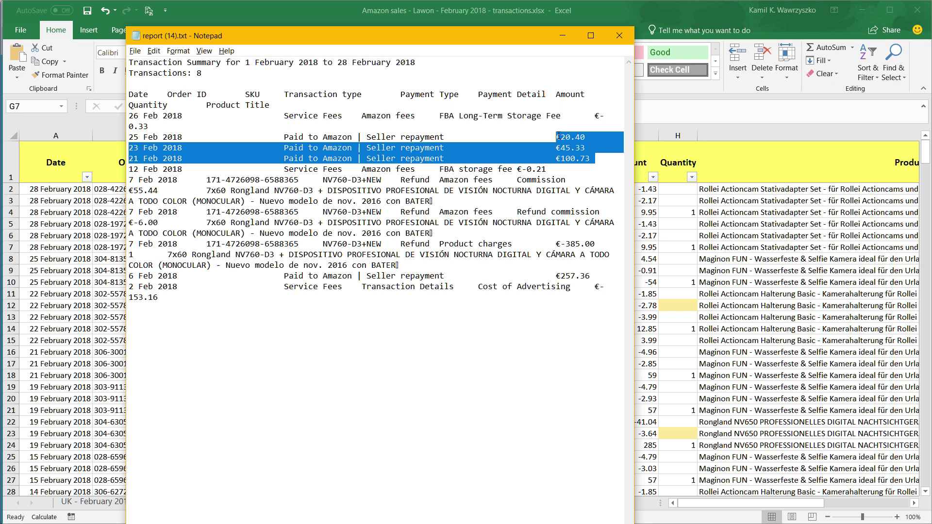
left_click(593, 179)
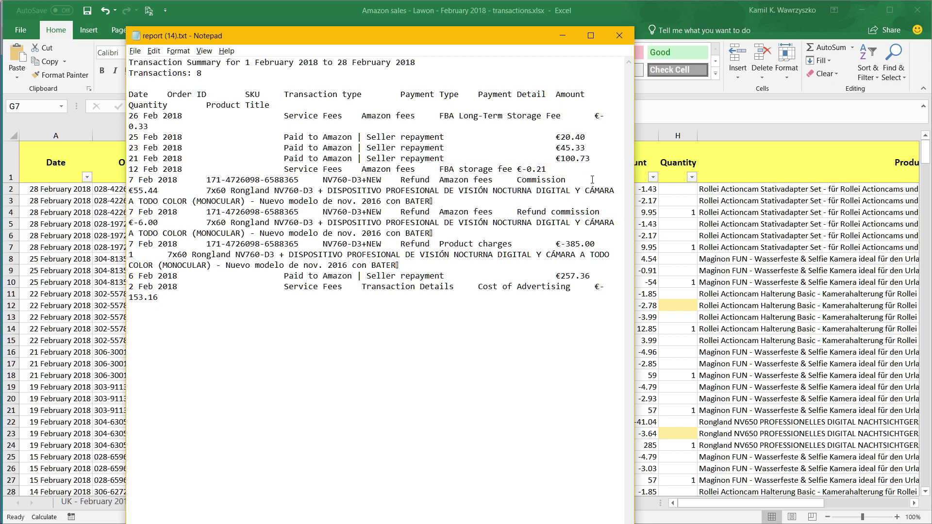
left_click_drag(554, 138, 588, 161)
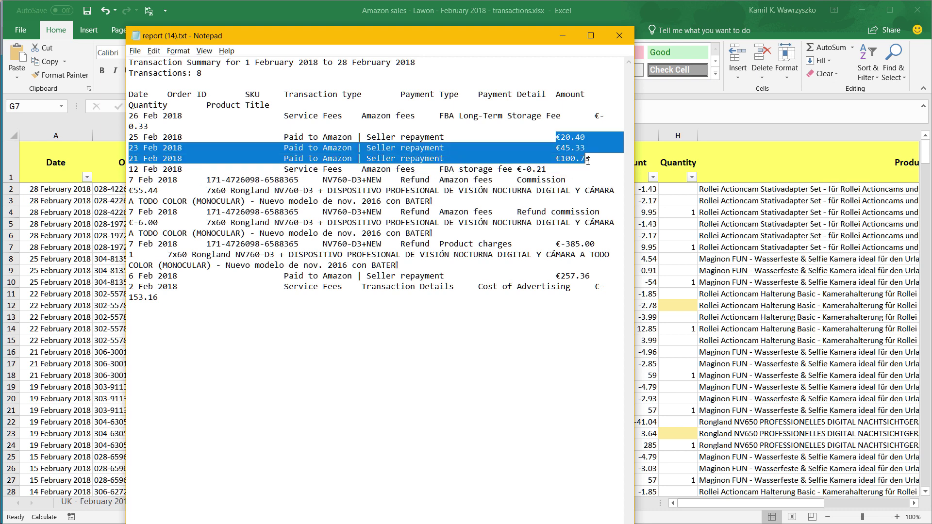
key("alt+Tab")
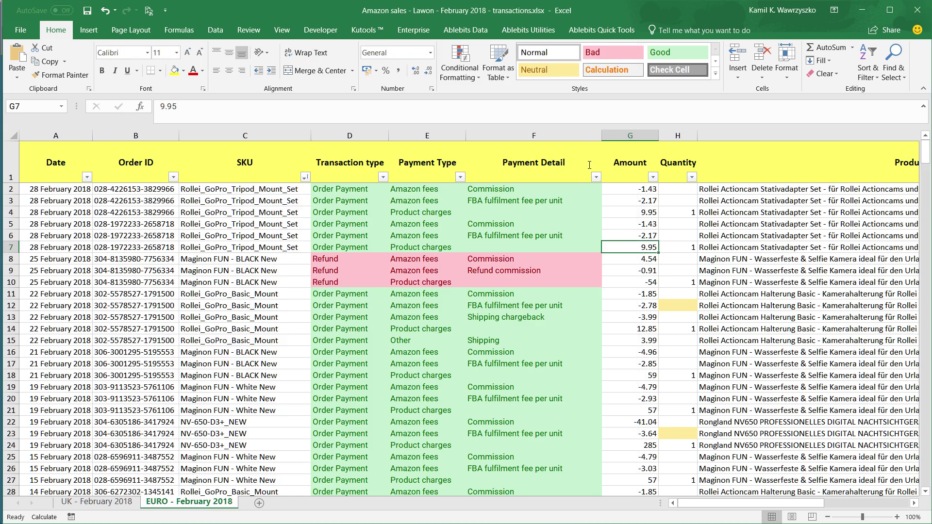
Step: Return to Chrome's Seller Central Transaction View listing 8 amazon.es transactions for February 2018
scroll(441, 386, "up", 2)
key("alt+Tab")
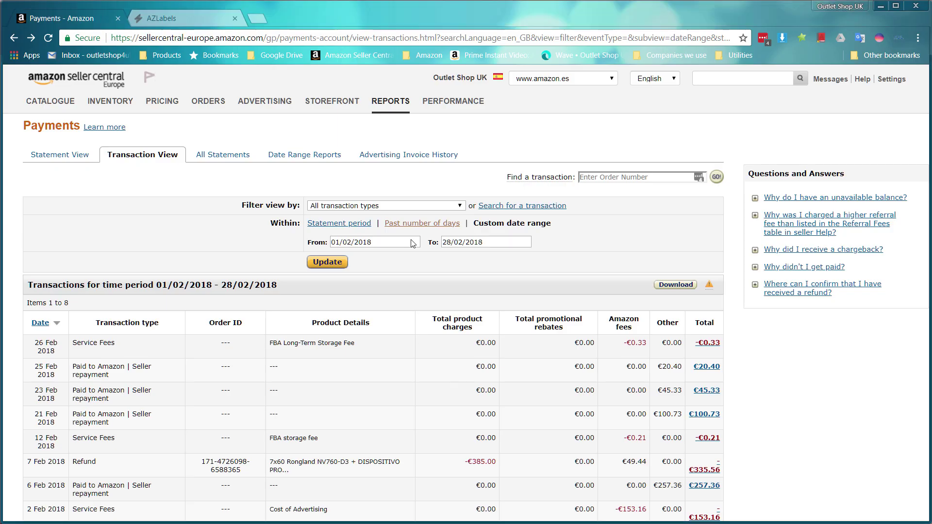
left_click(192, 18)
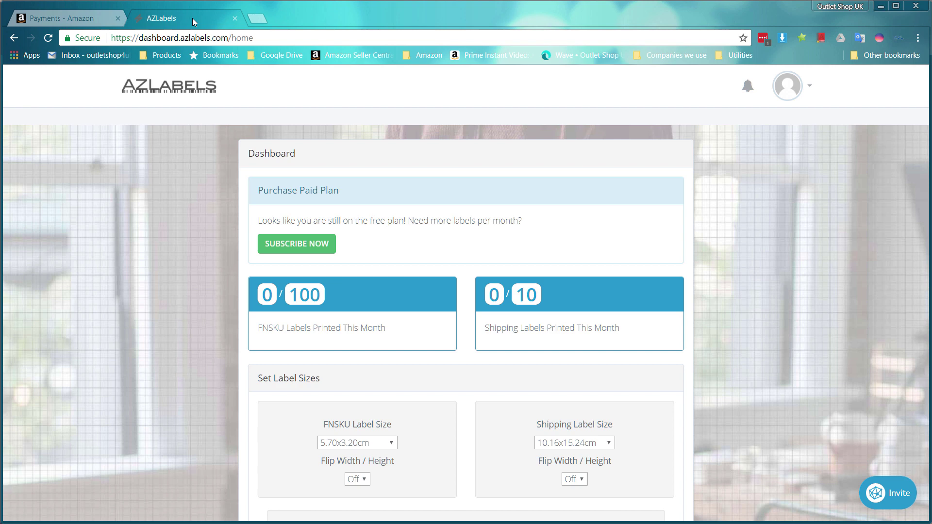
scroll(204, 242, "down", 1)
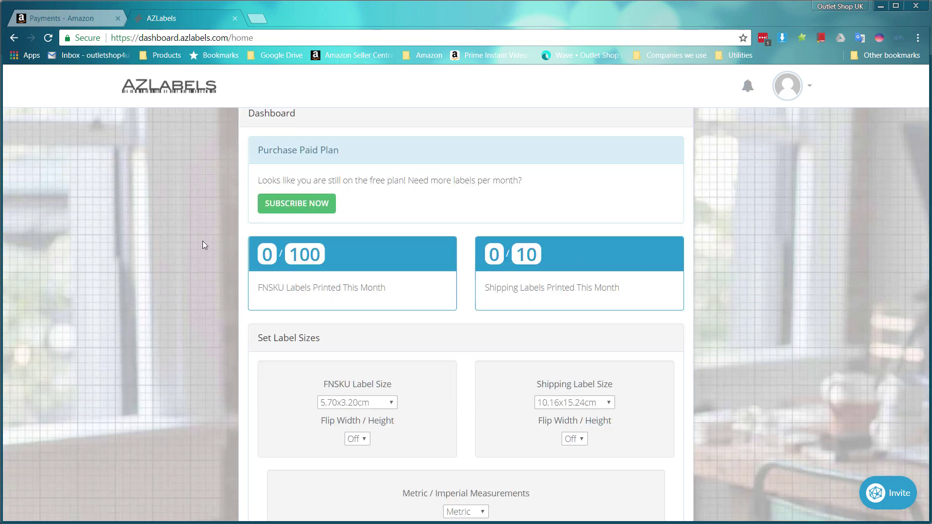
scroll(203, 241, "up", 1)
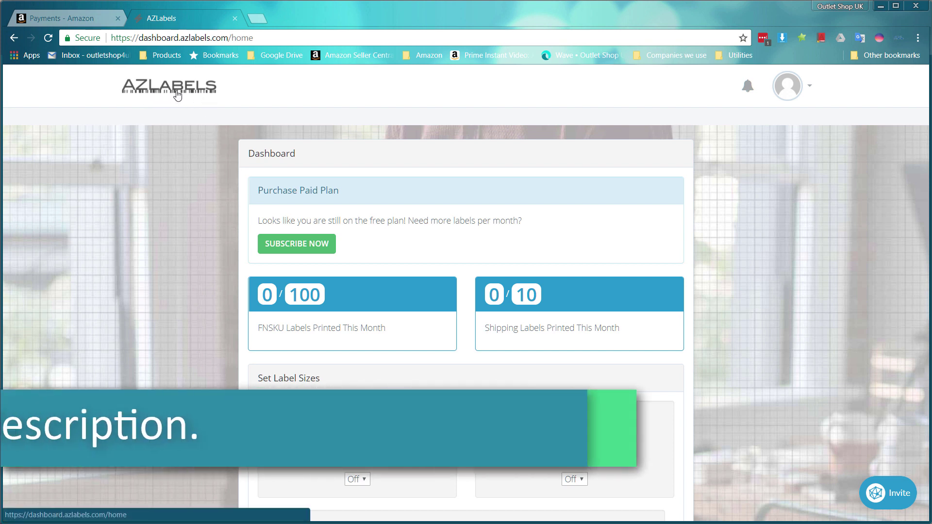
scroll(185, 226, "down", 4)
scroll(186, 225, "up", 4)
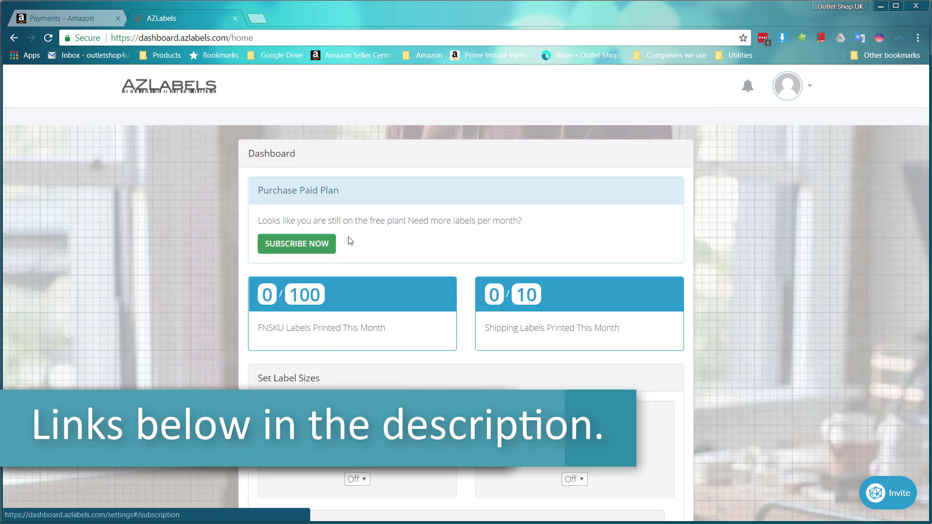
scroll(329, 289, "down", 2)
scroll(343, 291, "up", 2)
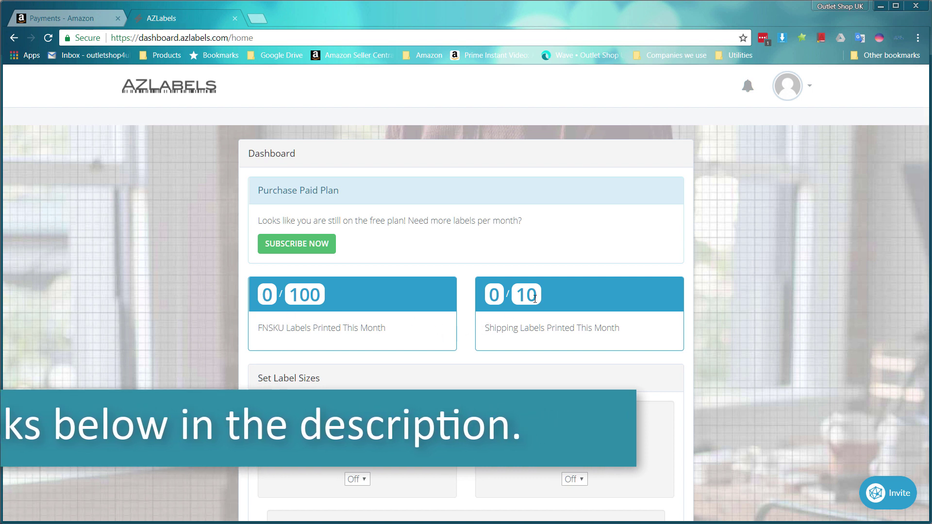
scroll(485, 350, "down", 2)
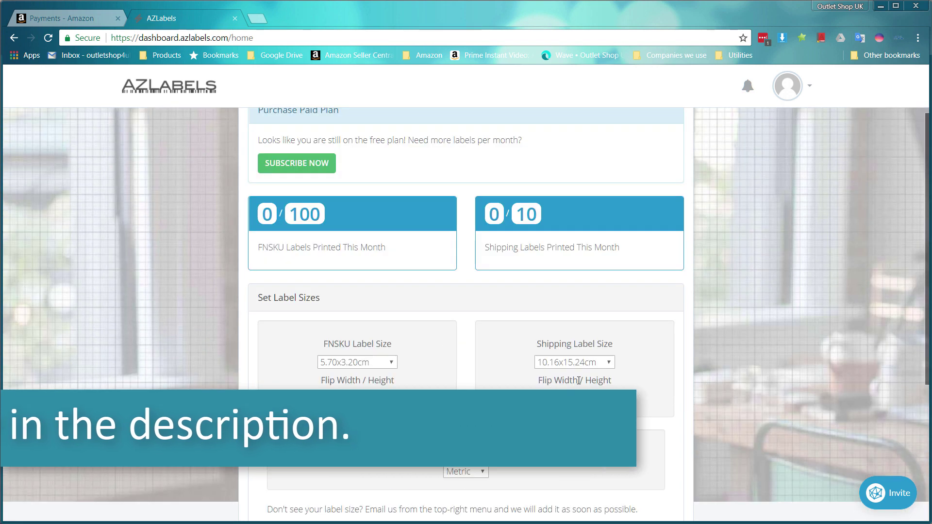
scroll(461, 377, "down", 3)
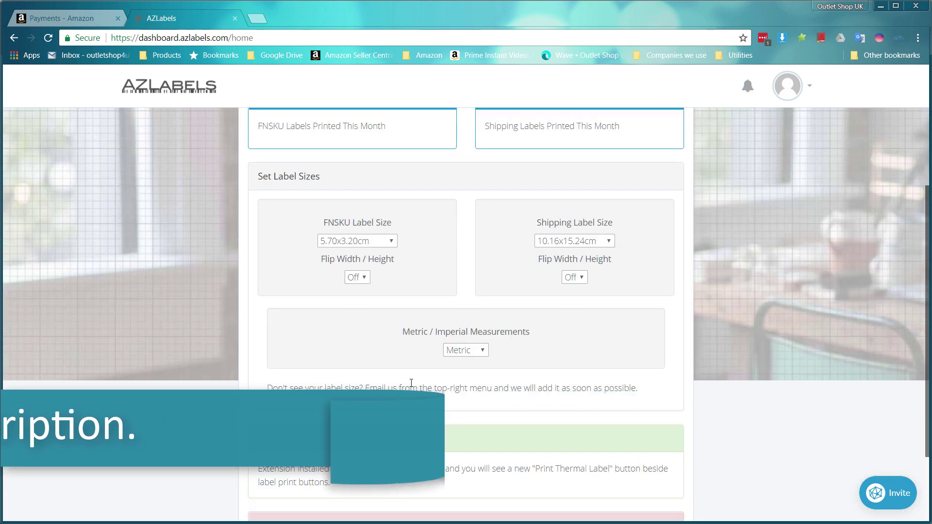
scroll(411, 383, "down", 3)
scroll(411, 381, "up", 9)
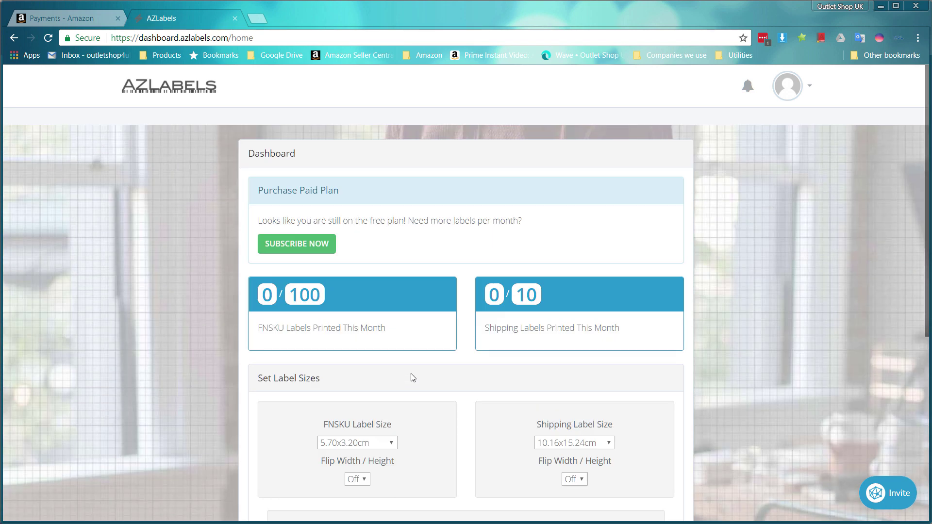